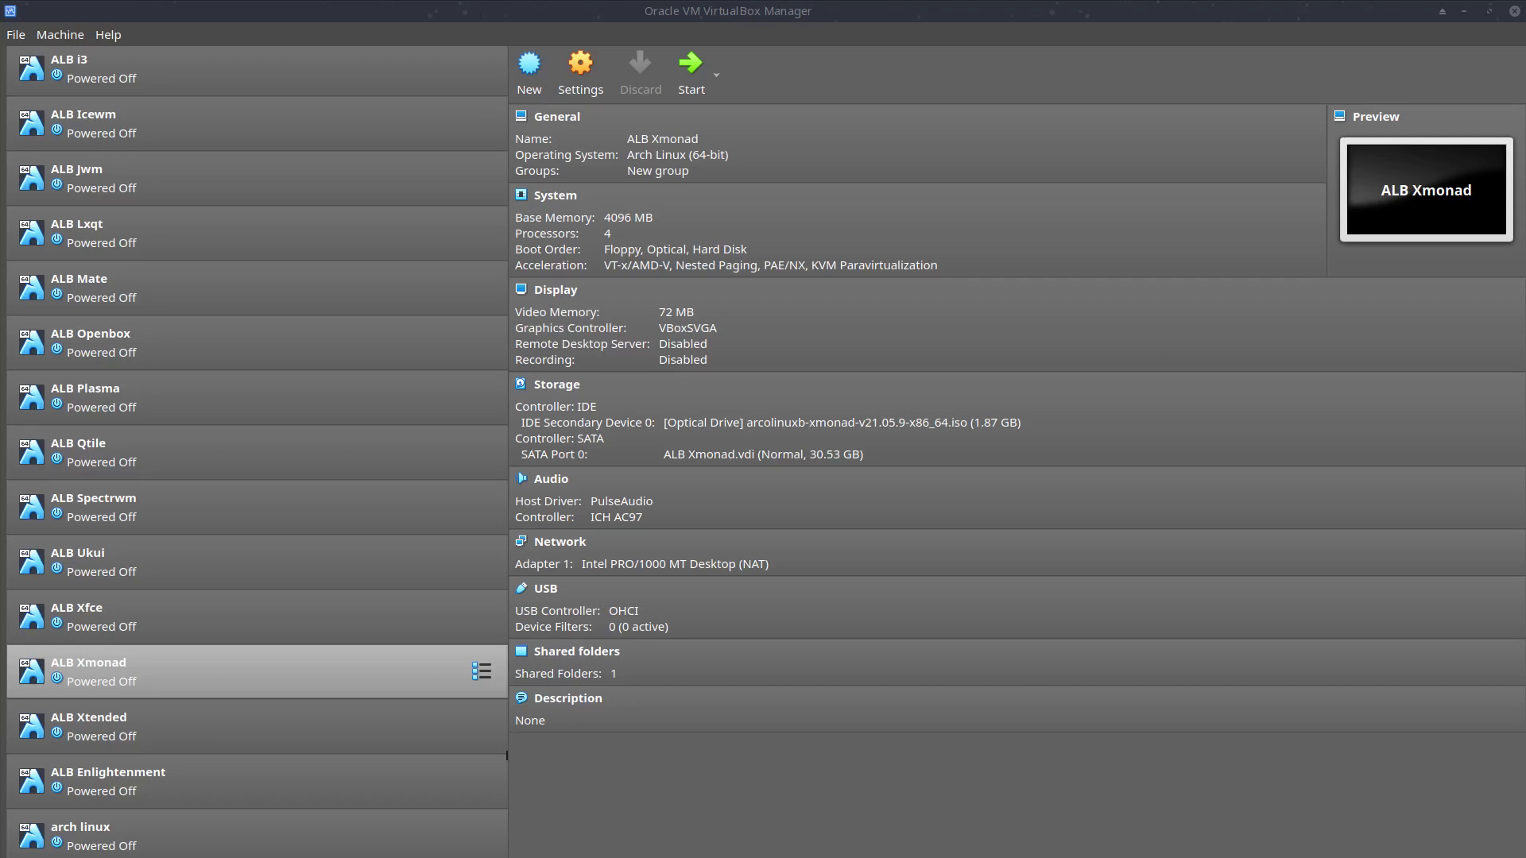
Scroll the VirtualBox Manager machine list to locate the ALB Xmonad VM
scroll(449, 378, up, 2)
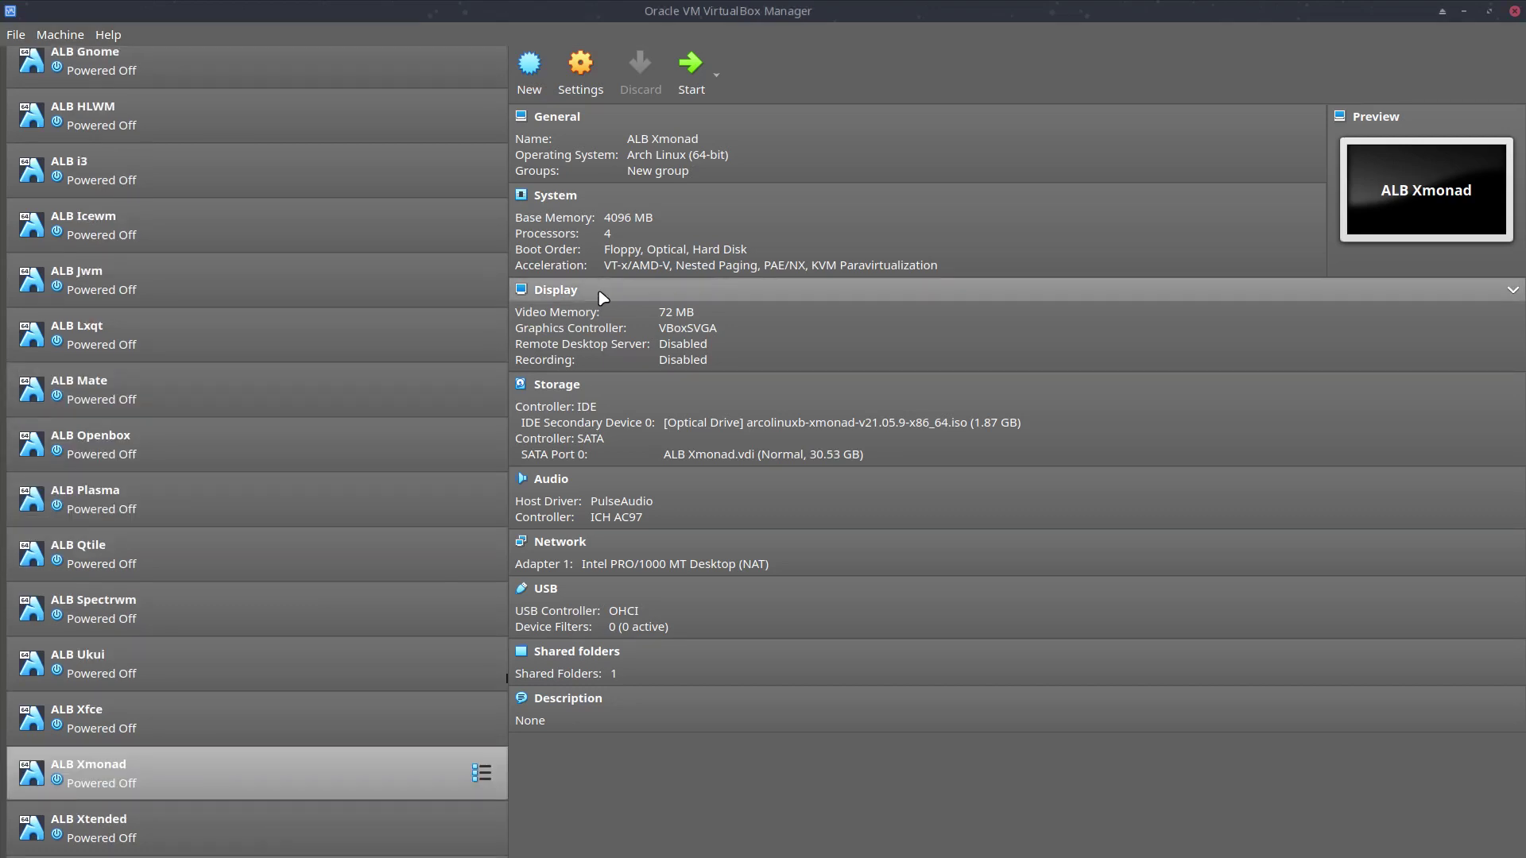
scroll(342, 288, down, 3)
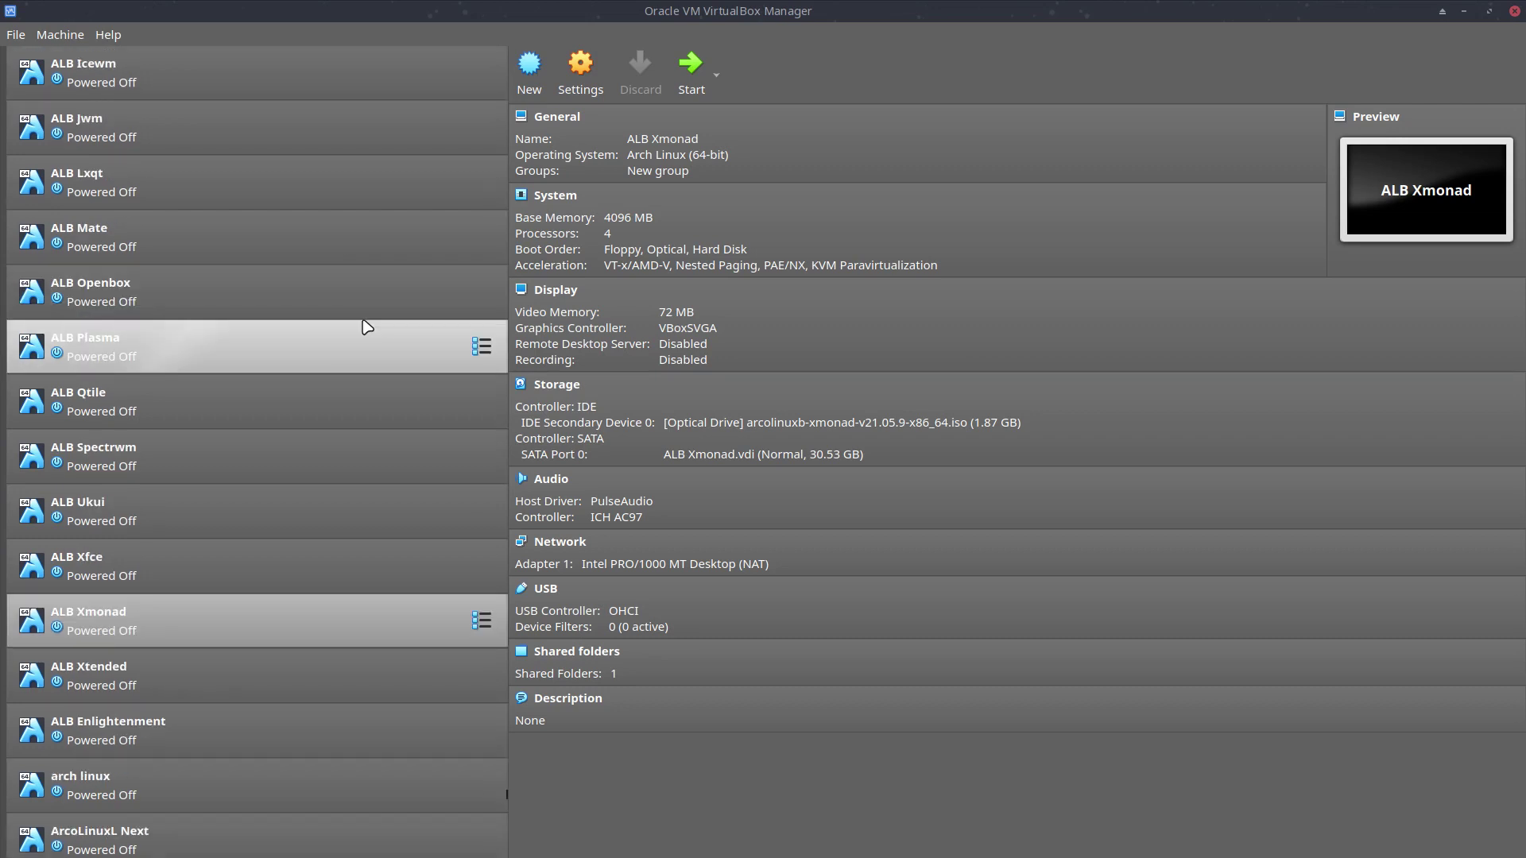
scroll(367, 327, up, 15)
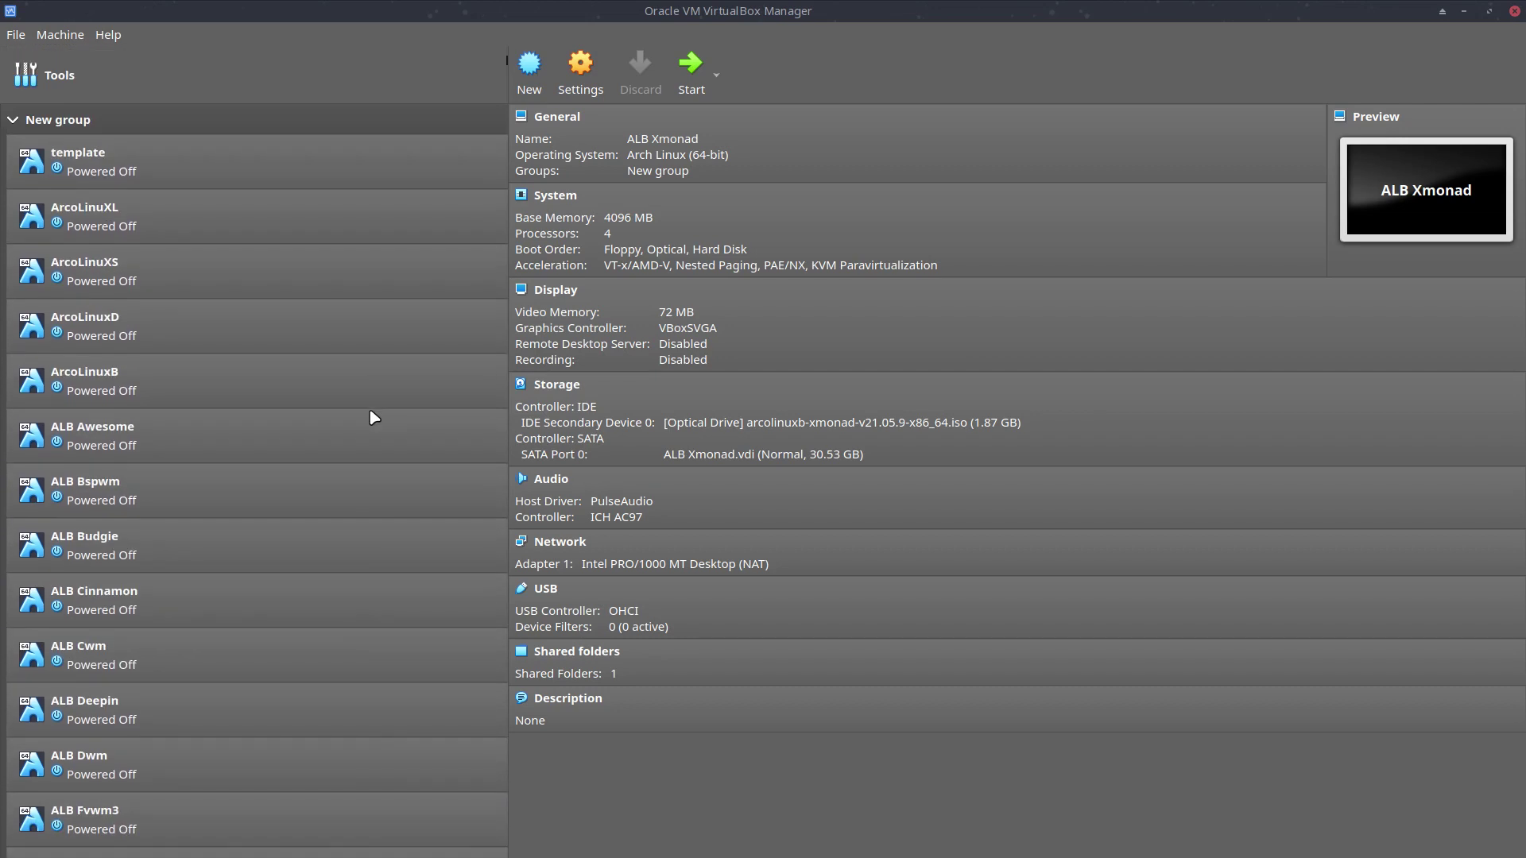
scroll(374, 417, down, 15)
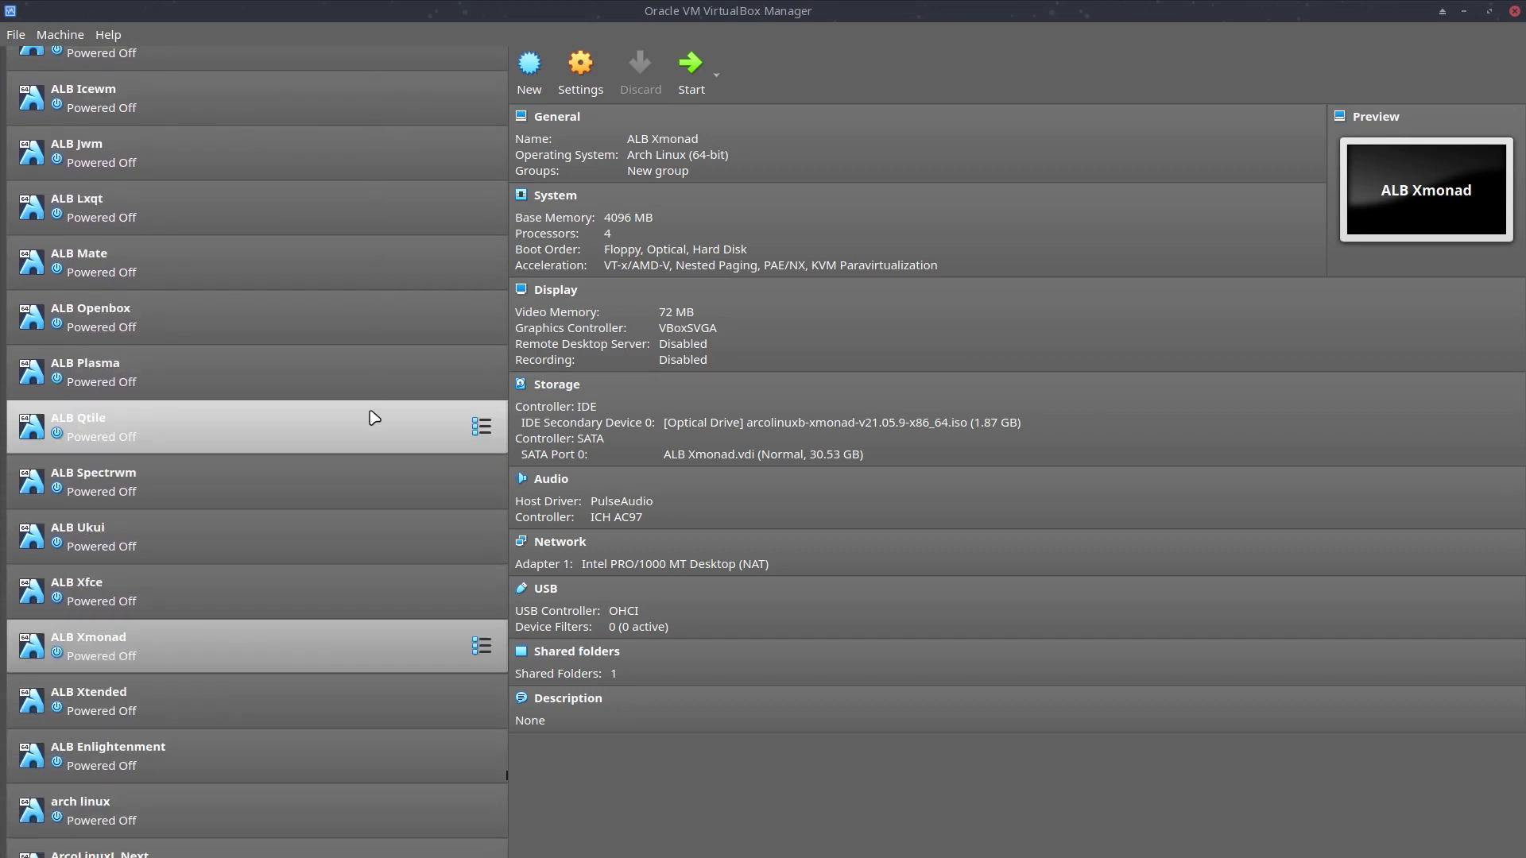
scroll(374, 417, down, 2)
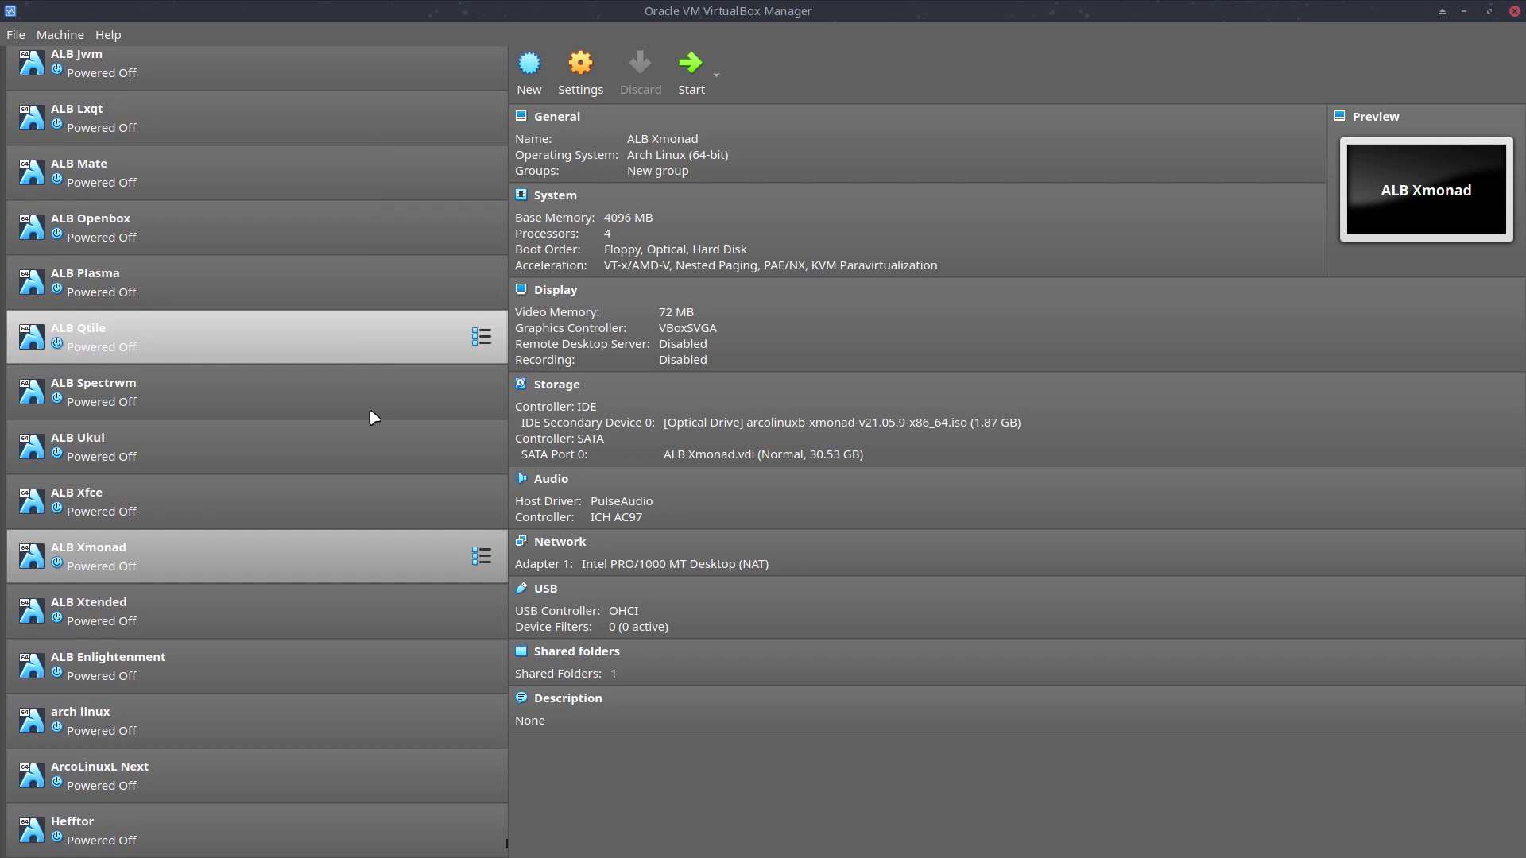
scroll(373, 417, up, 15)
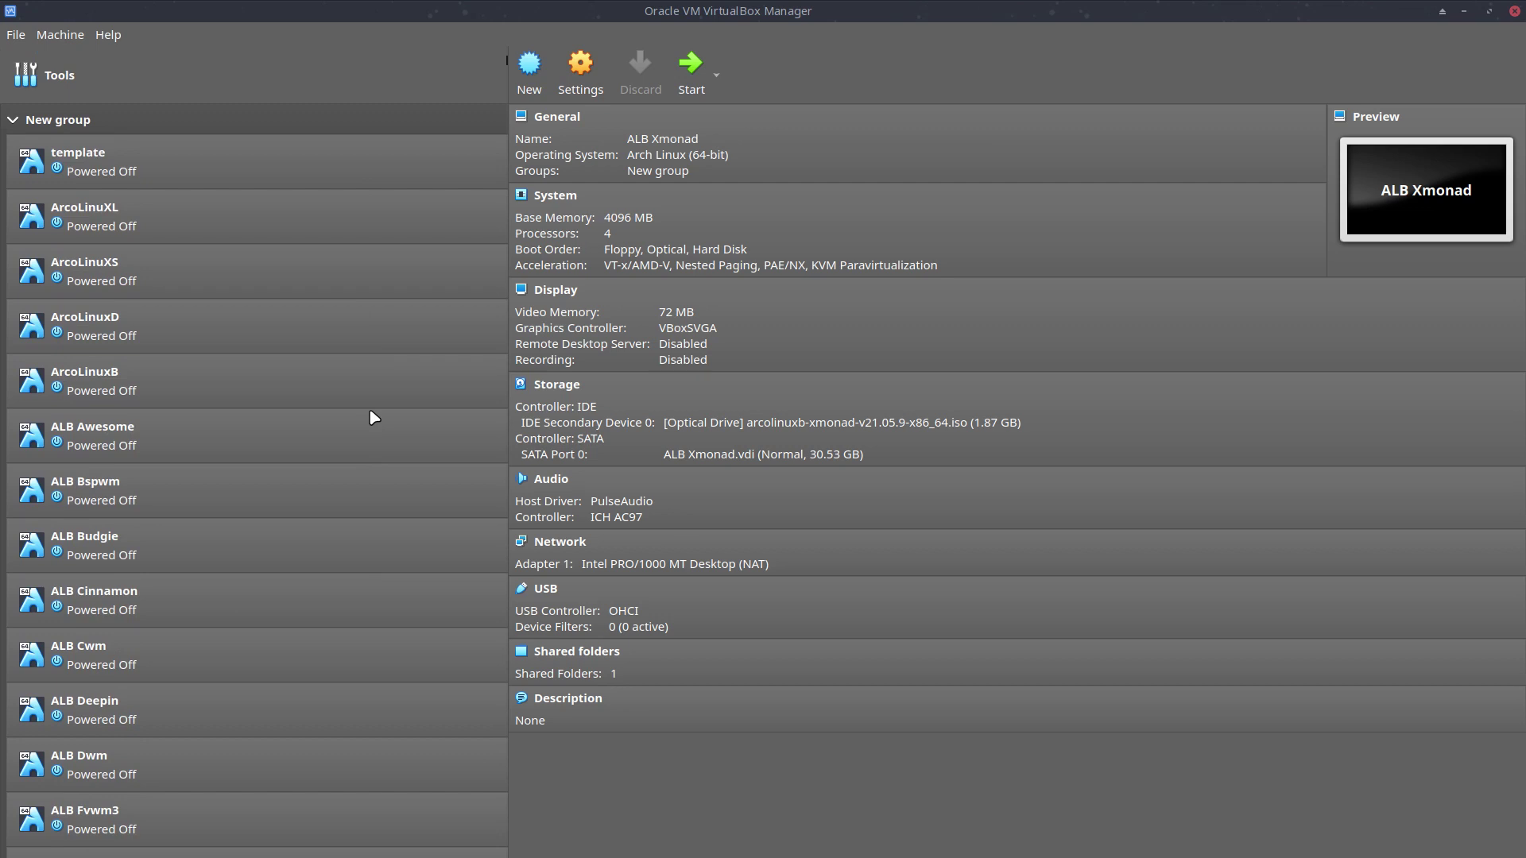
scroll(374, 417, down, 1)
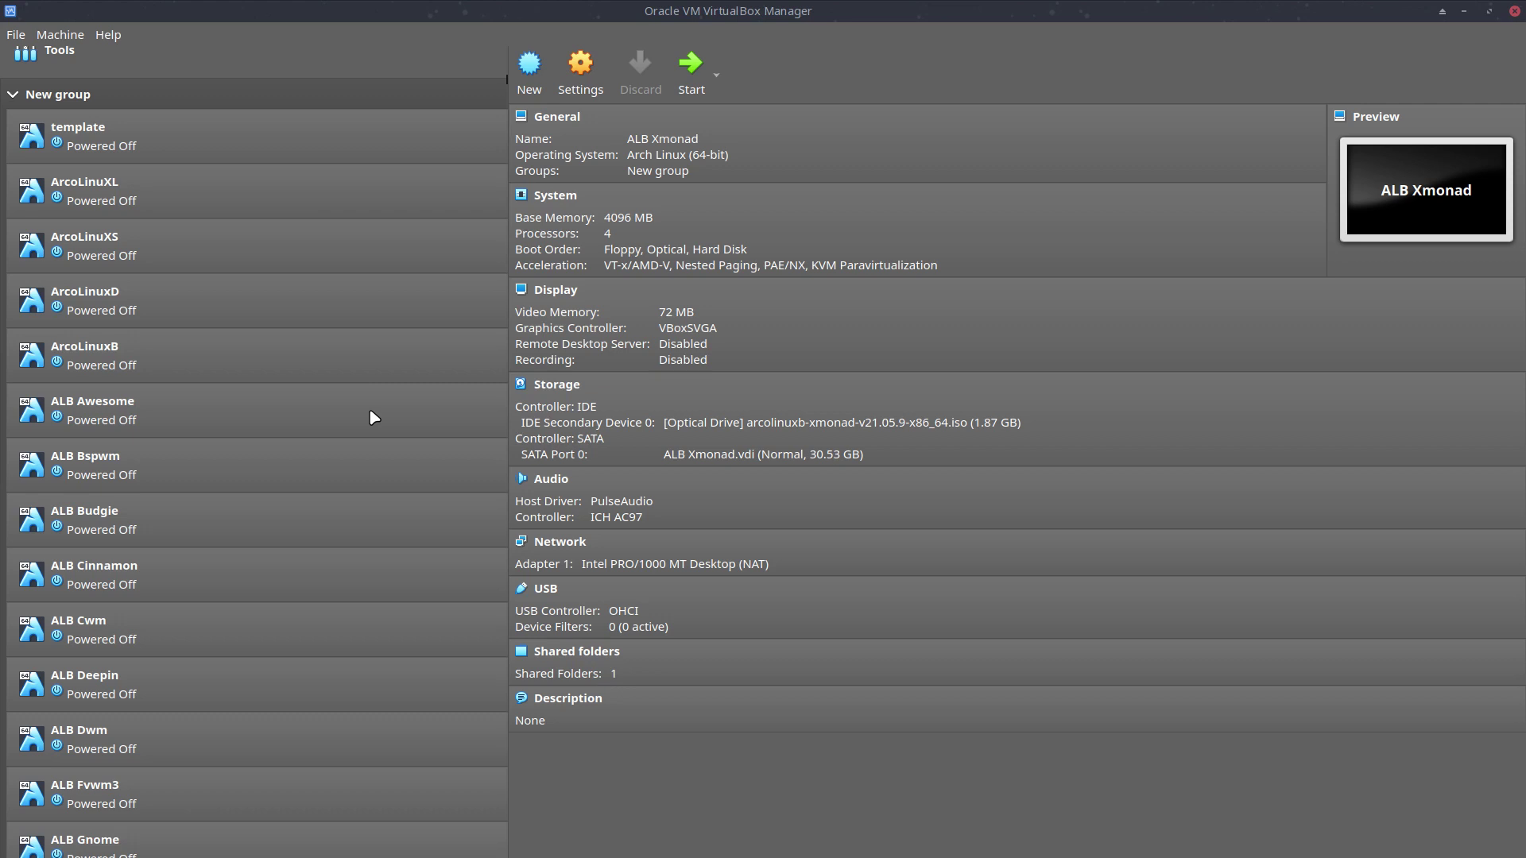
scroll(374, 417, down, 12)
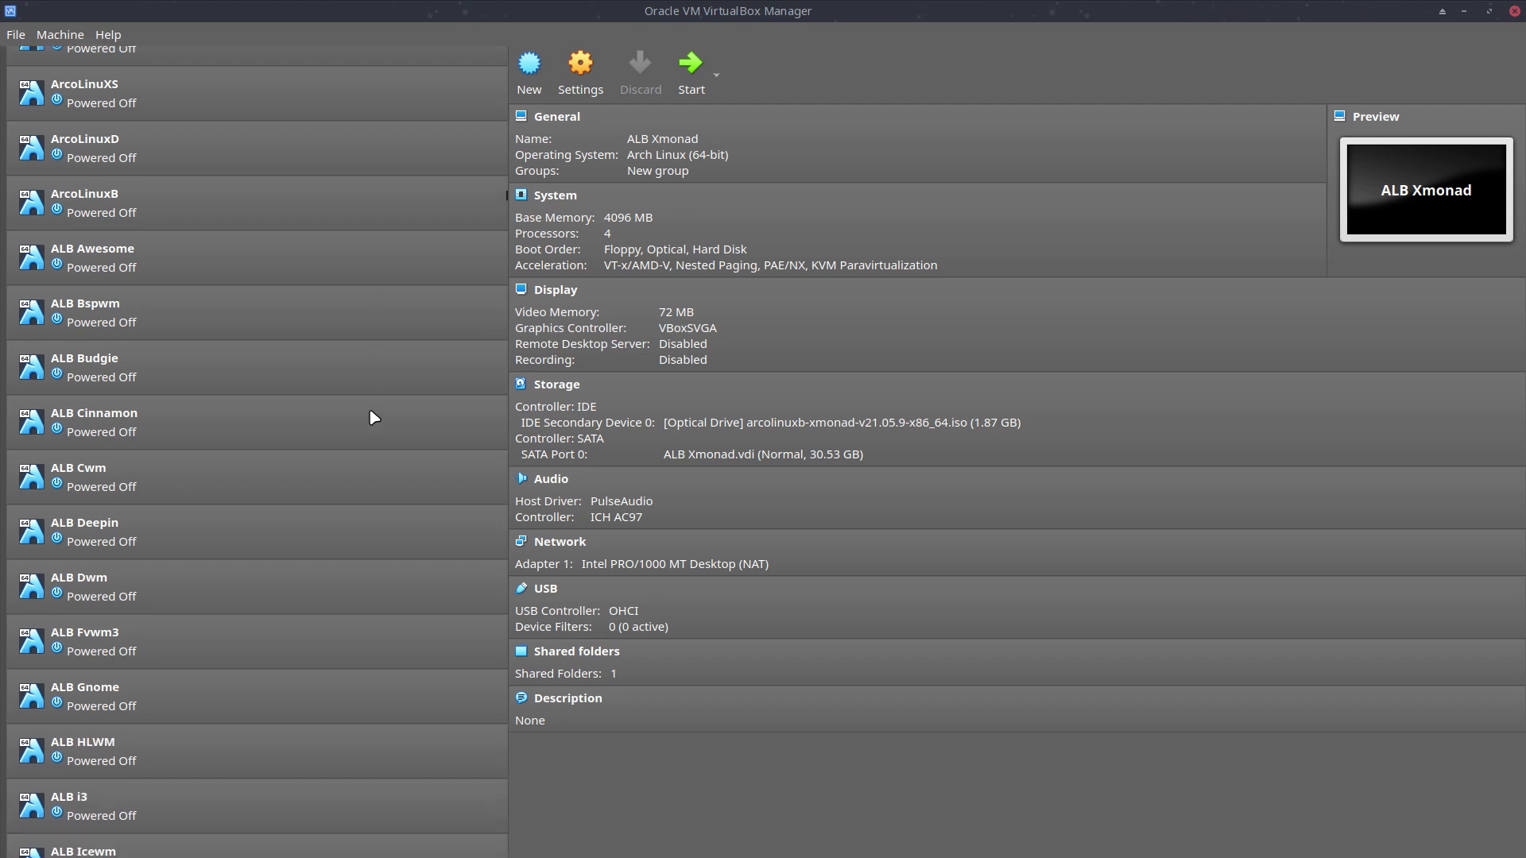
scroll(374, 417, down, 15)
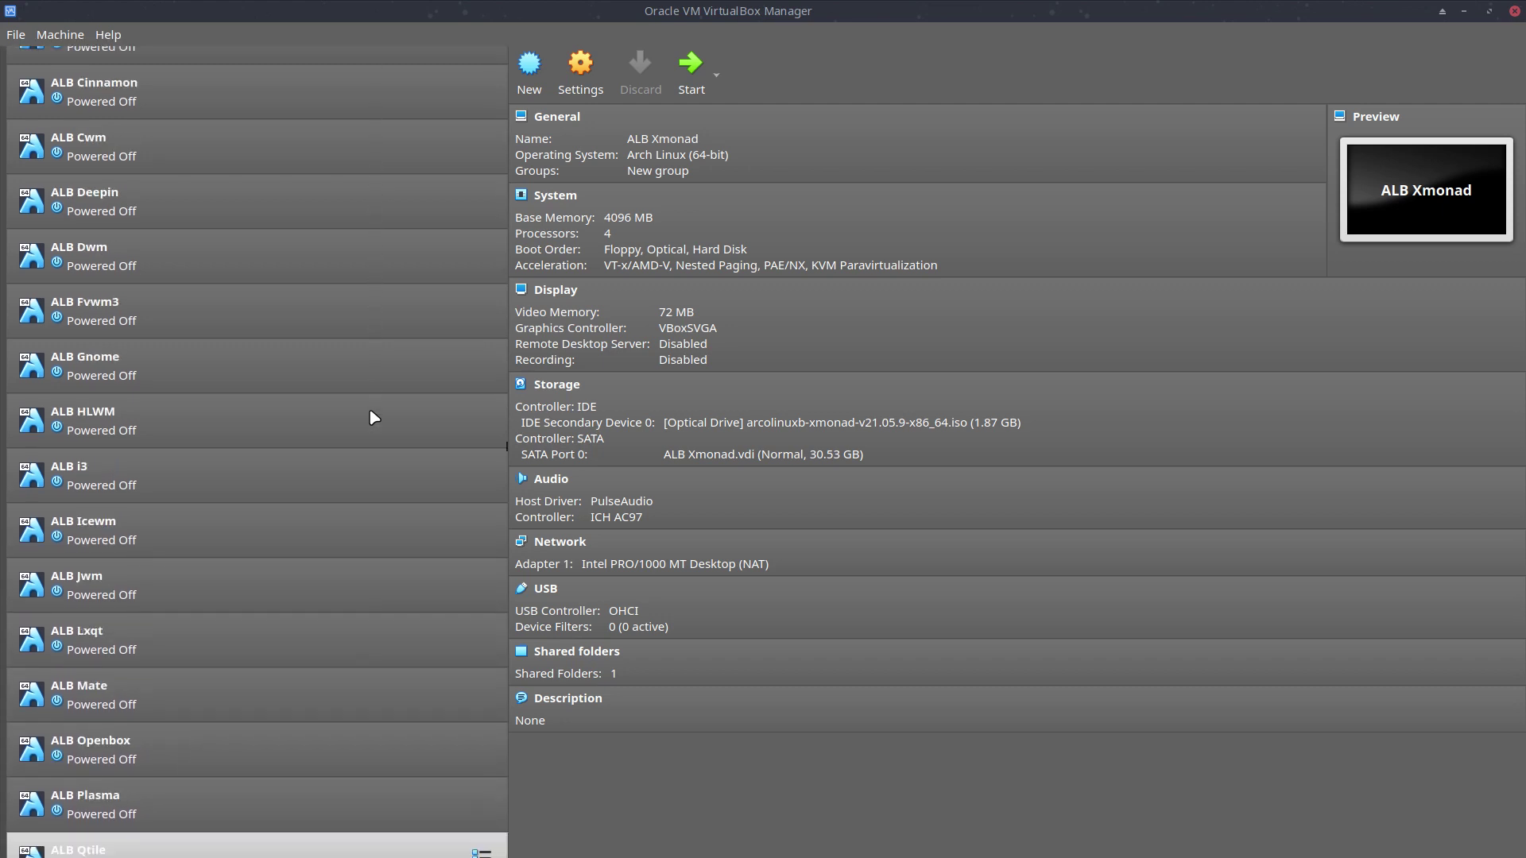
scroll(370, 418, down, 11)
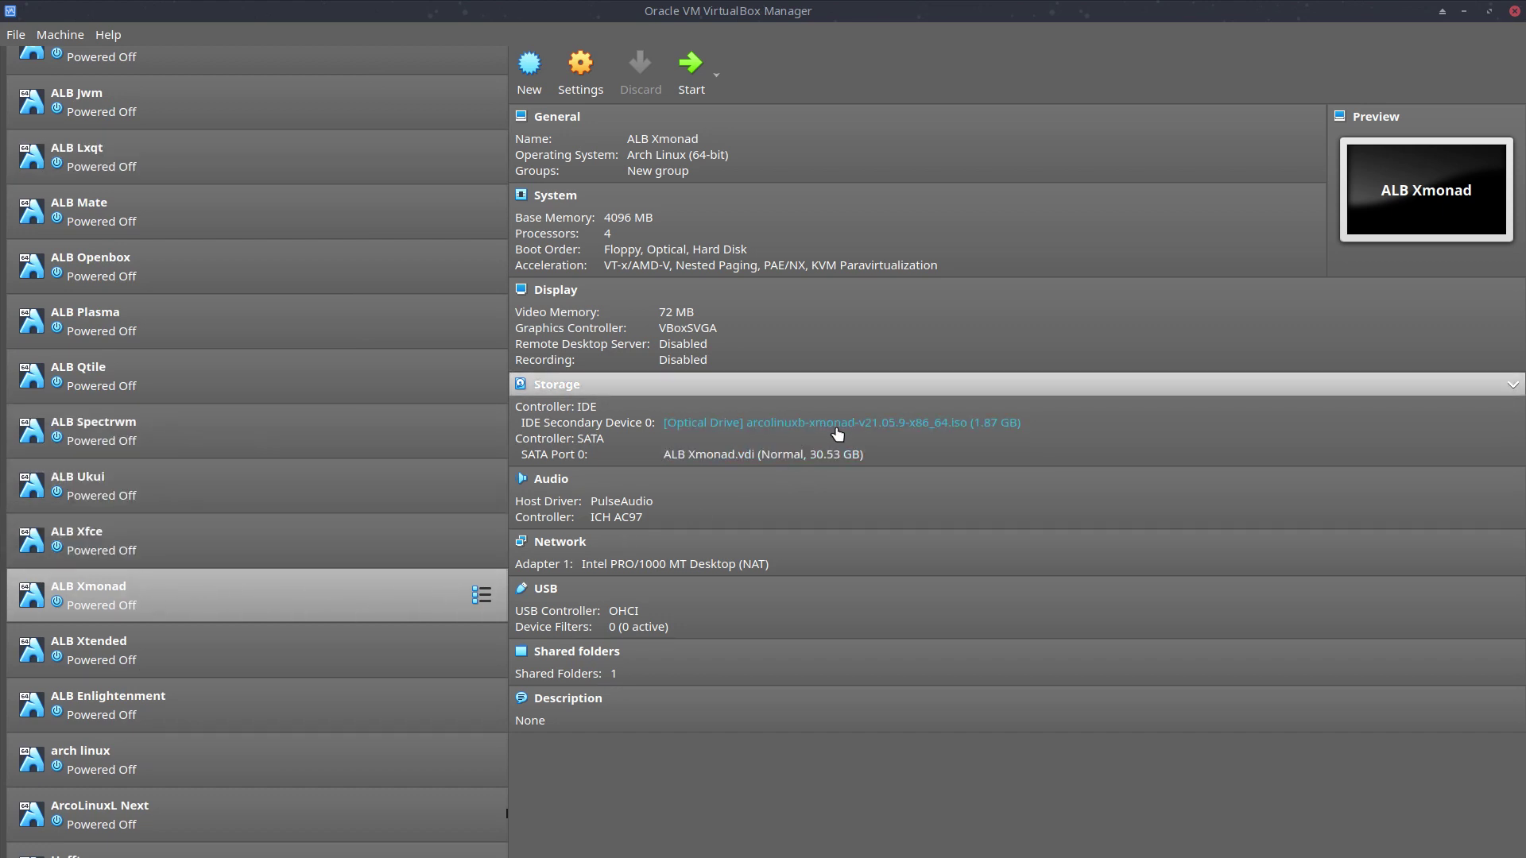
Start the ALB Xmonad machine and let it boot to the live Welcome app
click(691, 67)
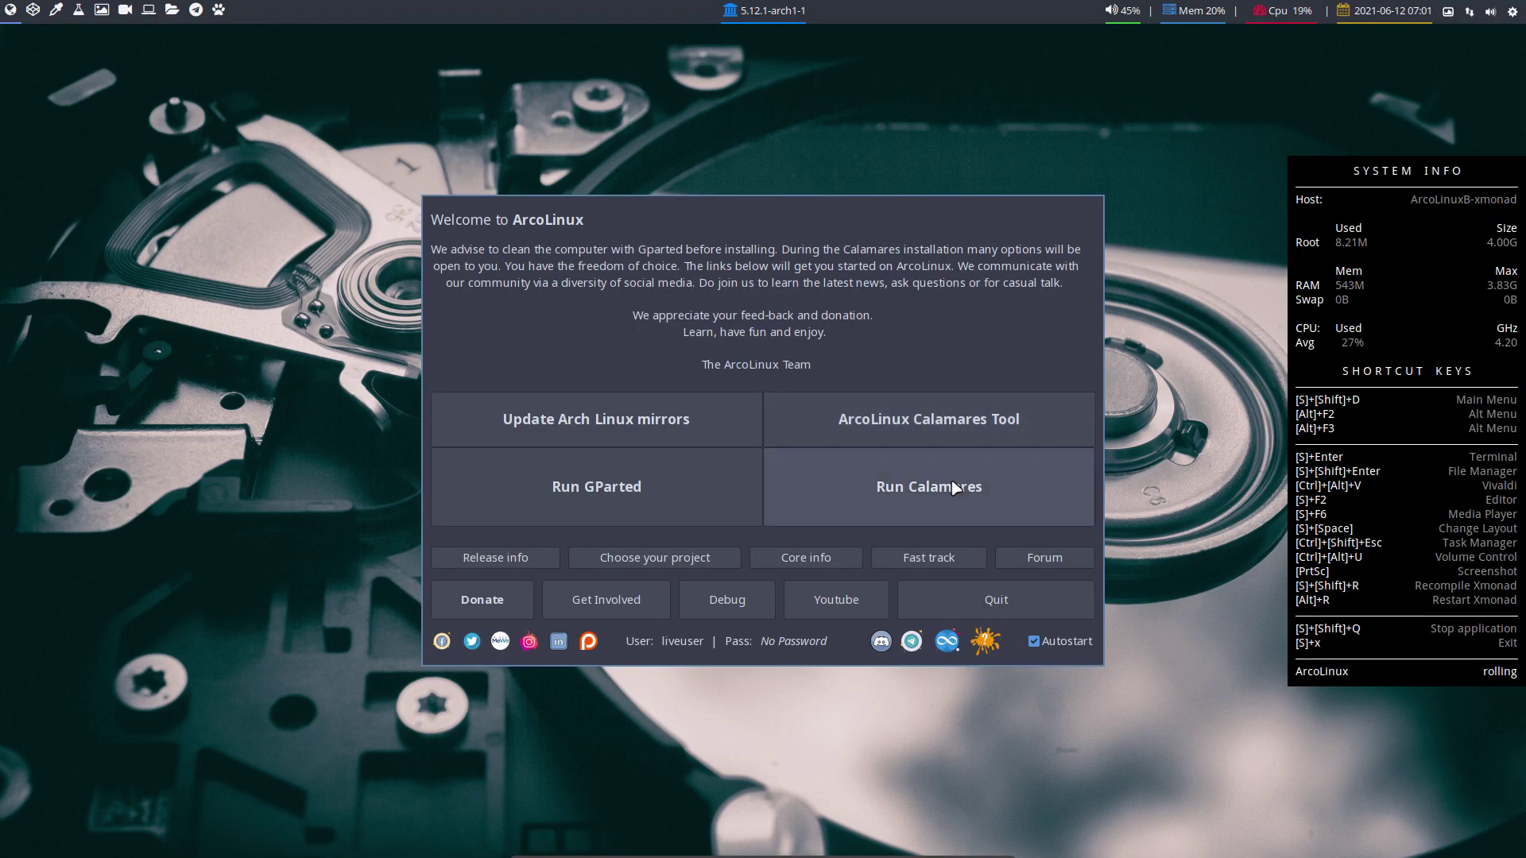
Launch Calamares and advance through the kernel and software package pages
click(956, 488)
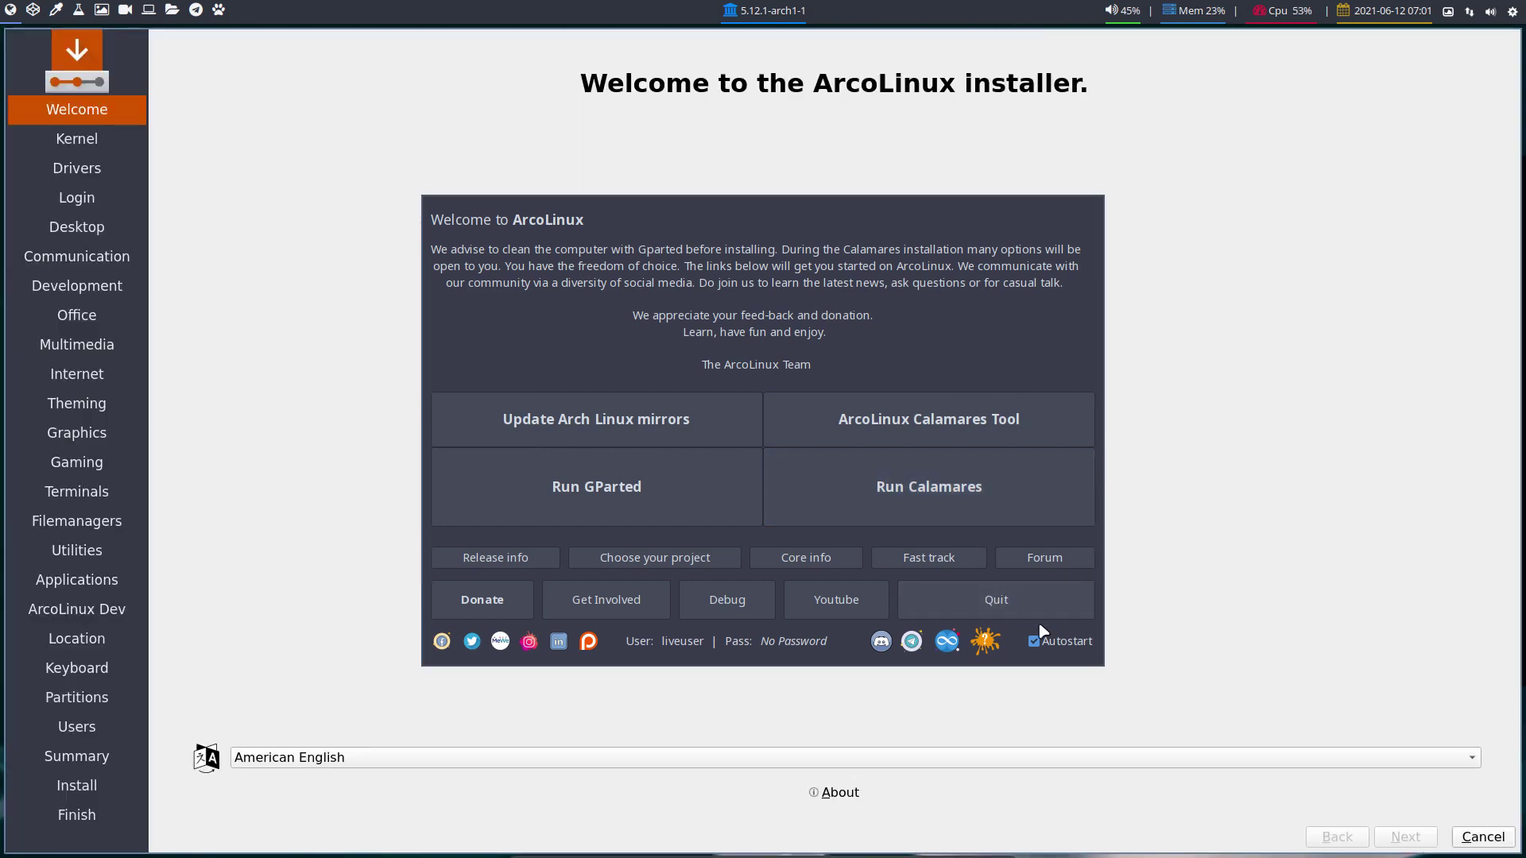
click(1016, 610)
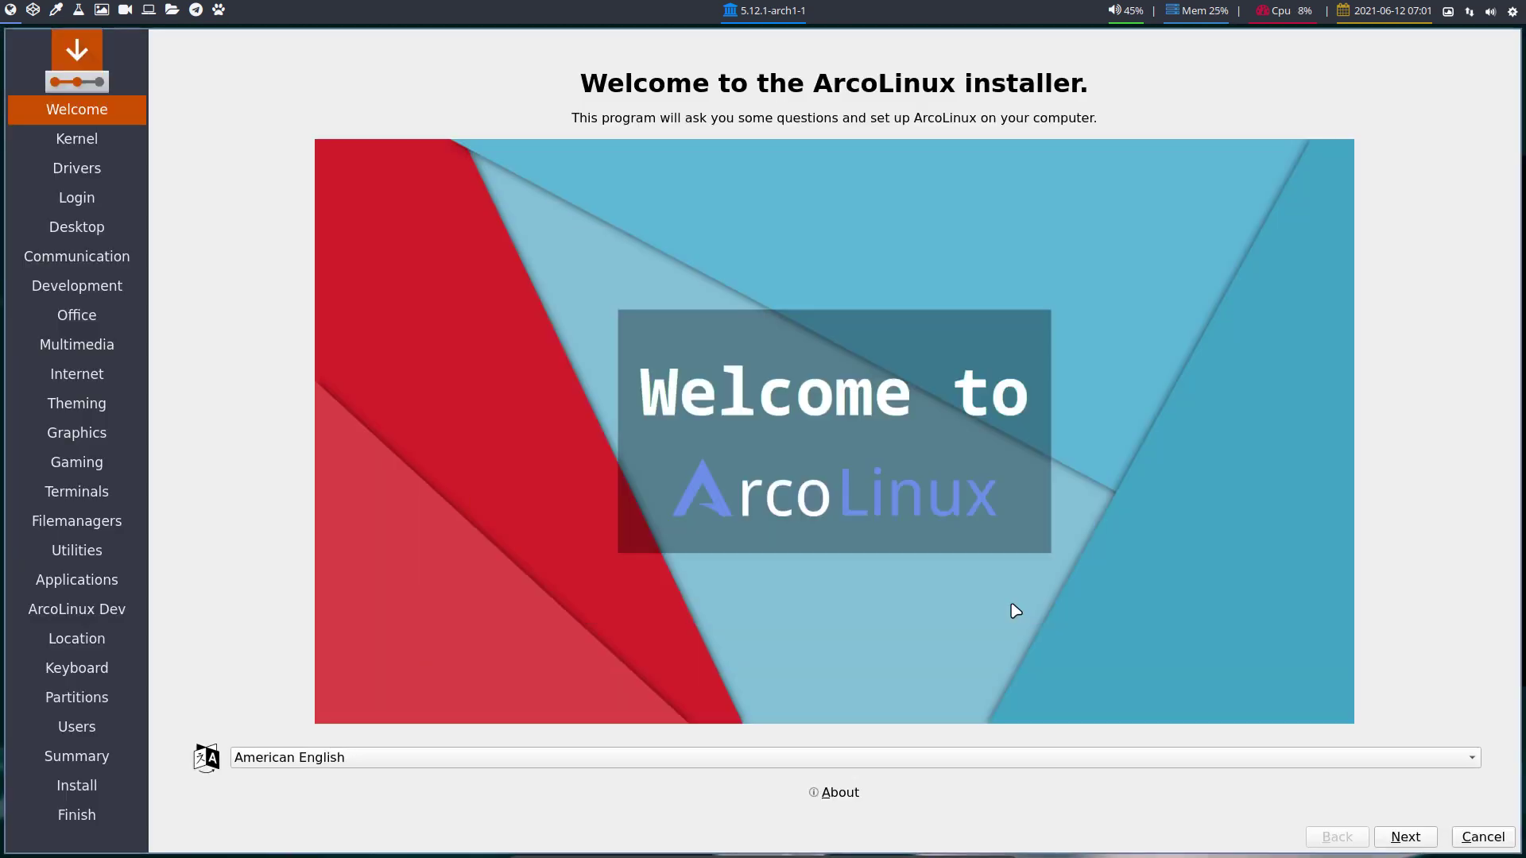
click(1406, 838)
click(1406, 839)
click(1406, 838)
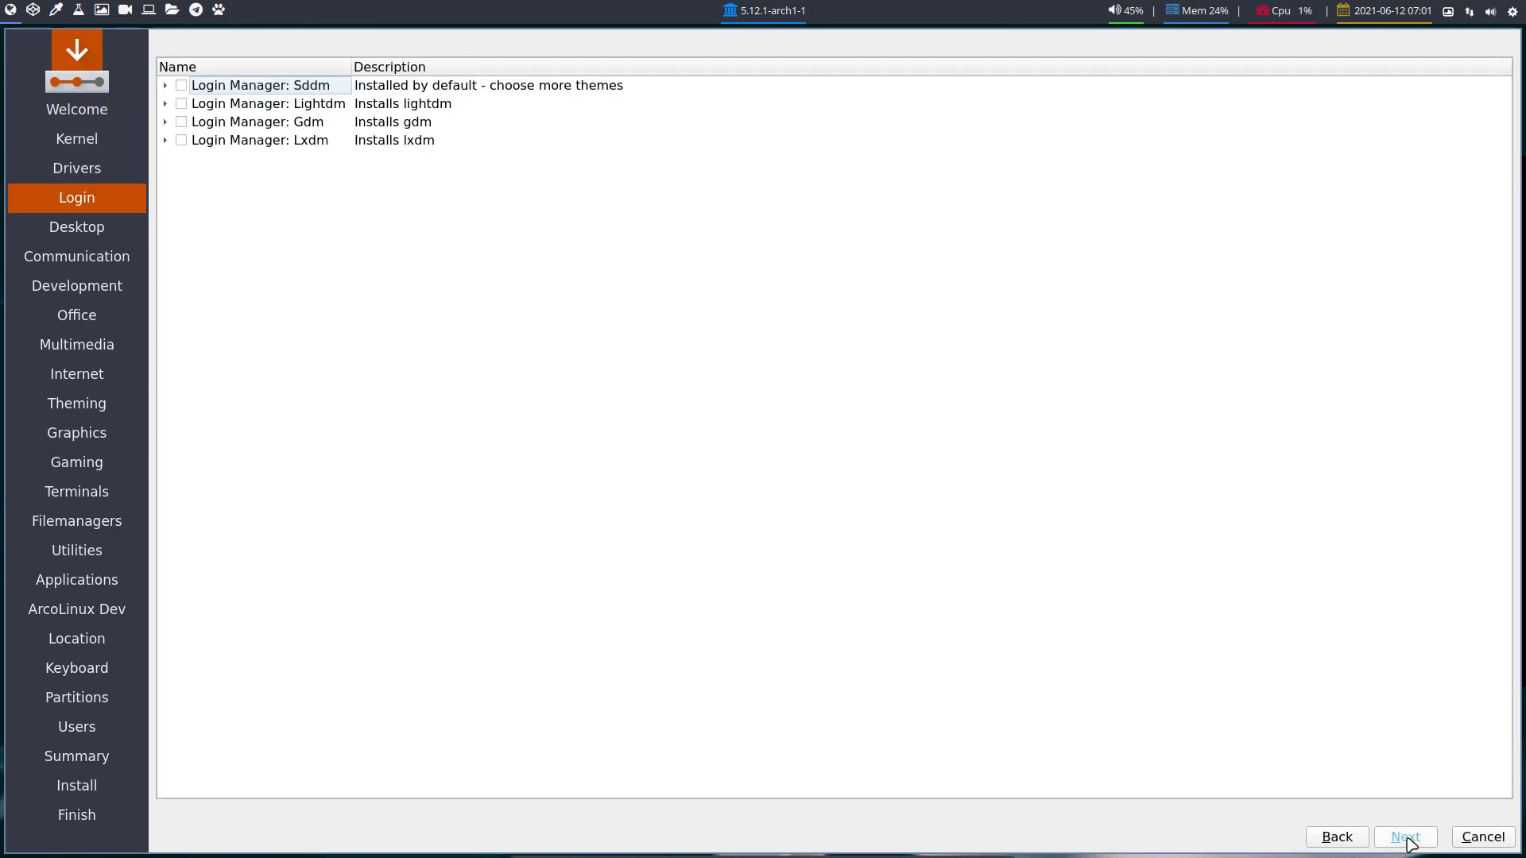
click(1407, 838)
click(1406, 838)
click(1406, 839)
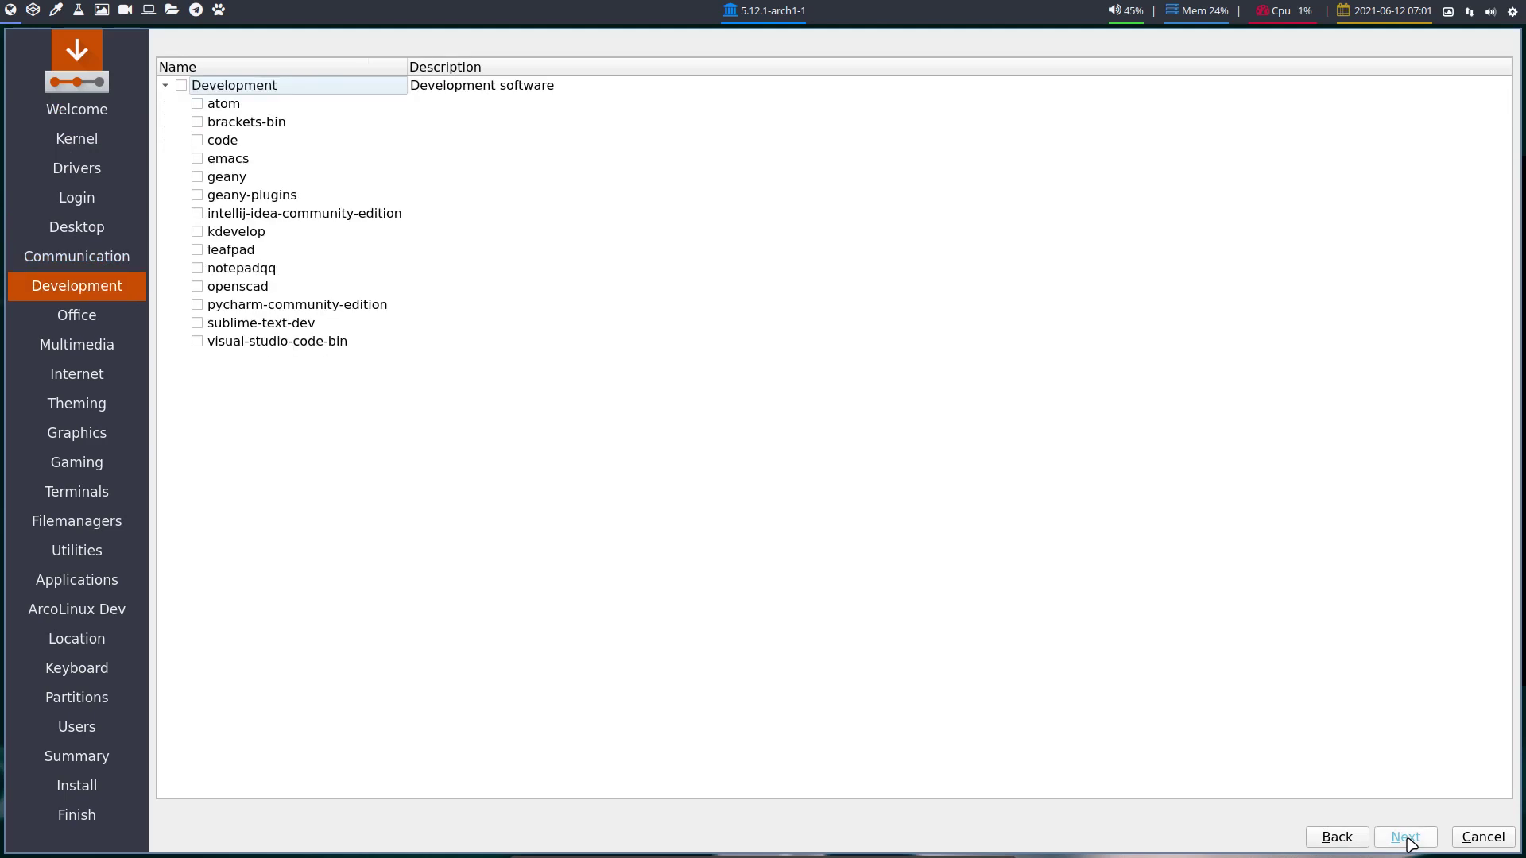
click(1406, 839)
click(1406, 839)
click(1406, 839)
click(1407, 839)
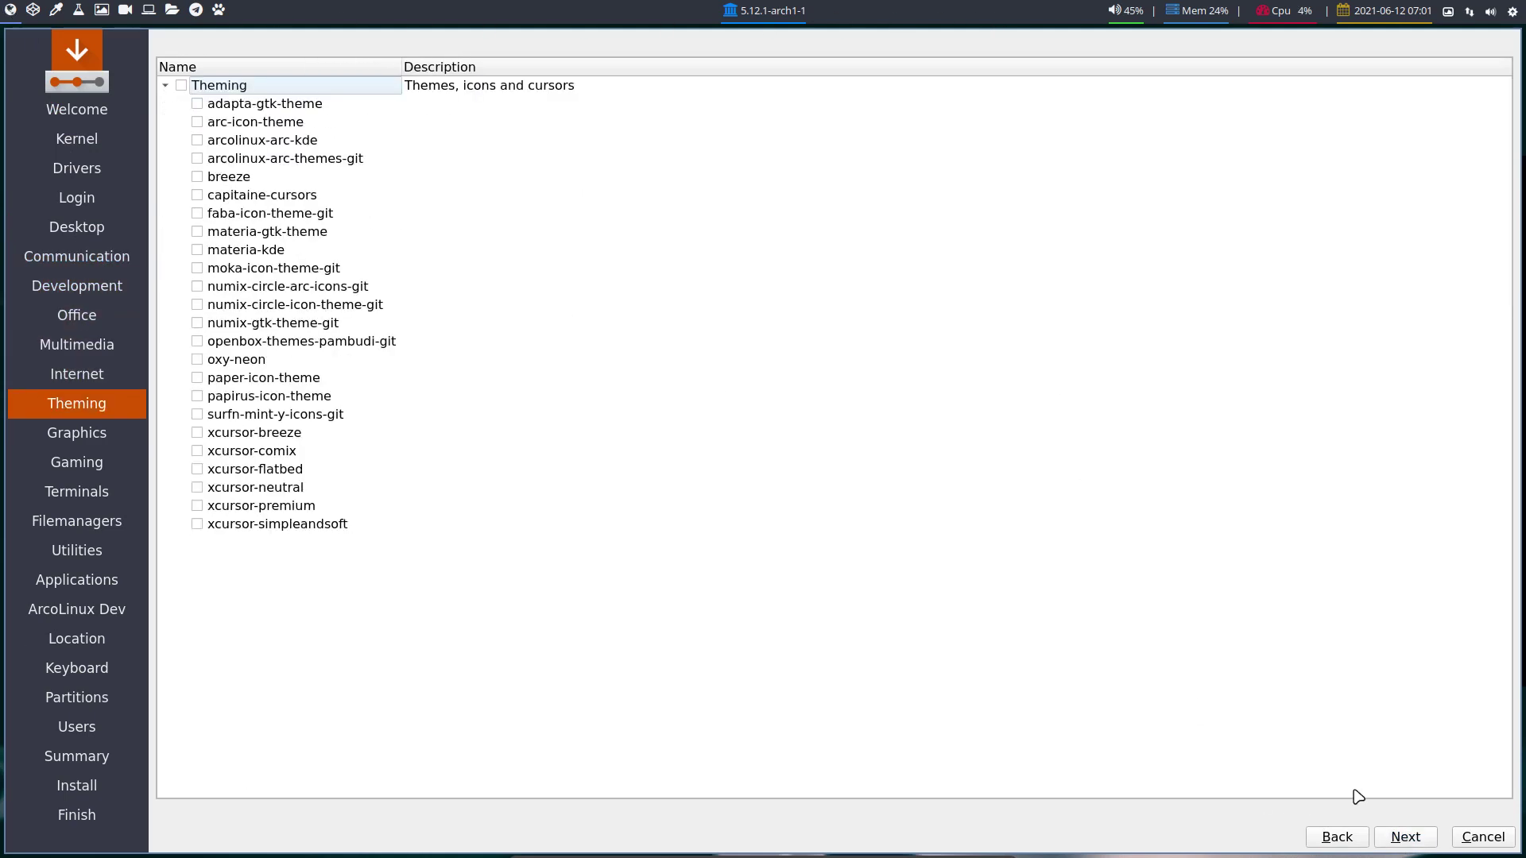
Skip past the Graphics and remaining pages to the keyboard page and choose Belgian
click(1406, 838)
click(1406, 839)
click(1406, 839)
click(1406, 839)
click(1406, 839)
click(1407, 838)
click(1406, 839)
click(1407, 839)
click(1406, 839)
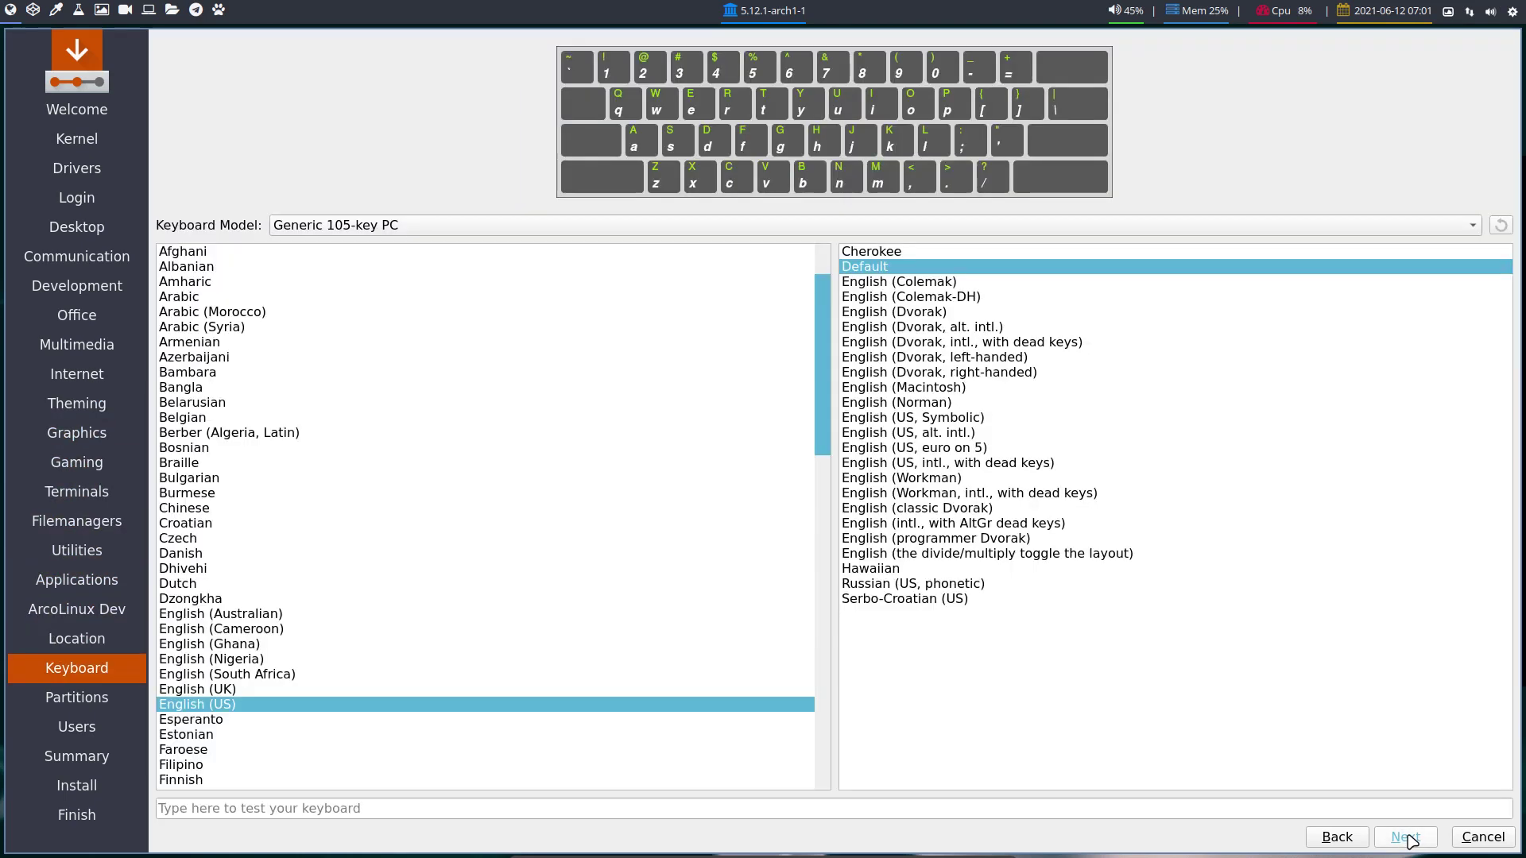
click(316, 422)
Choose Erase disk on the Partitions page and continue to the user account page
click(1406, 839)
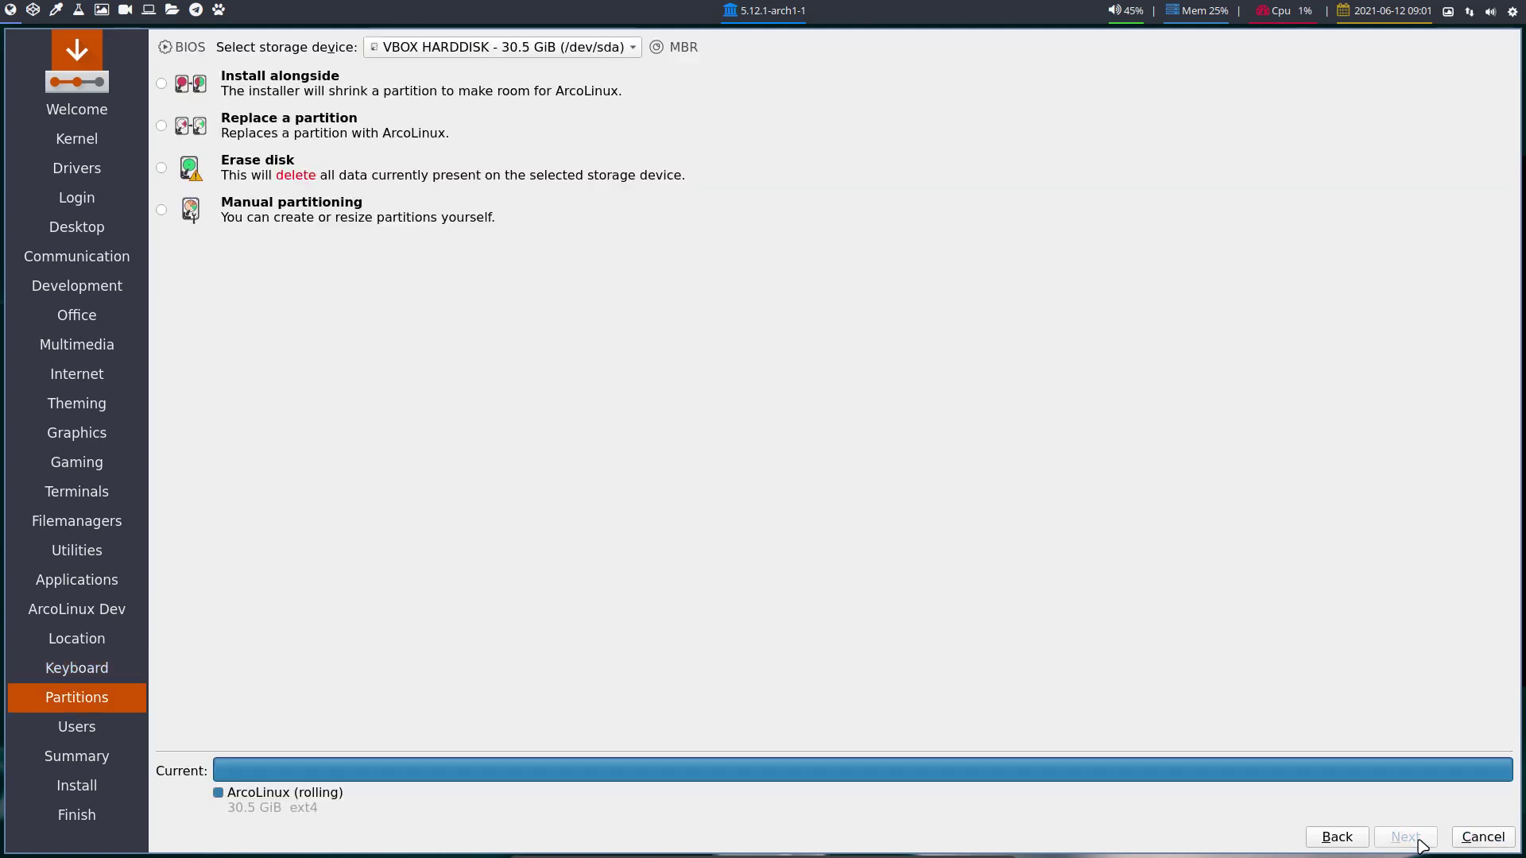
click(301, 168)
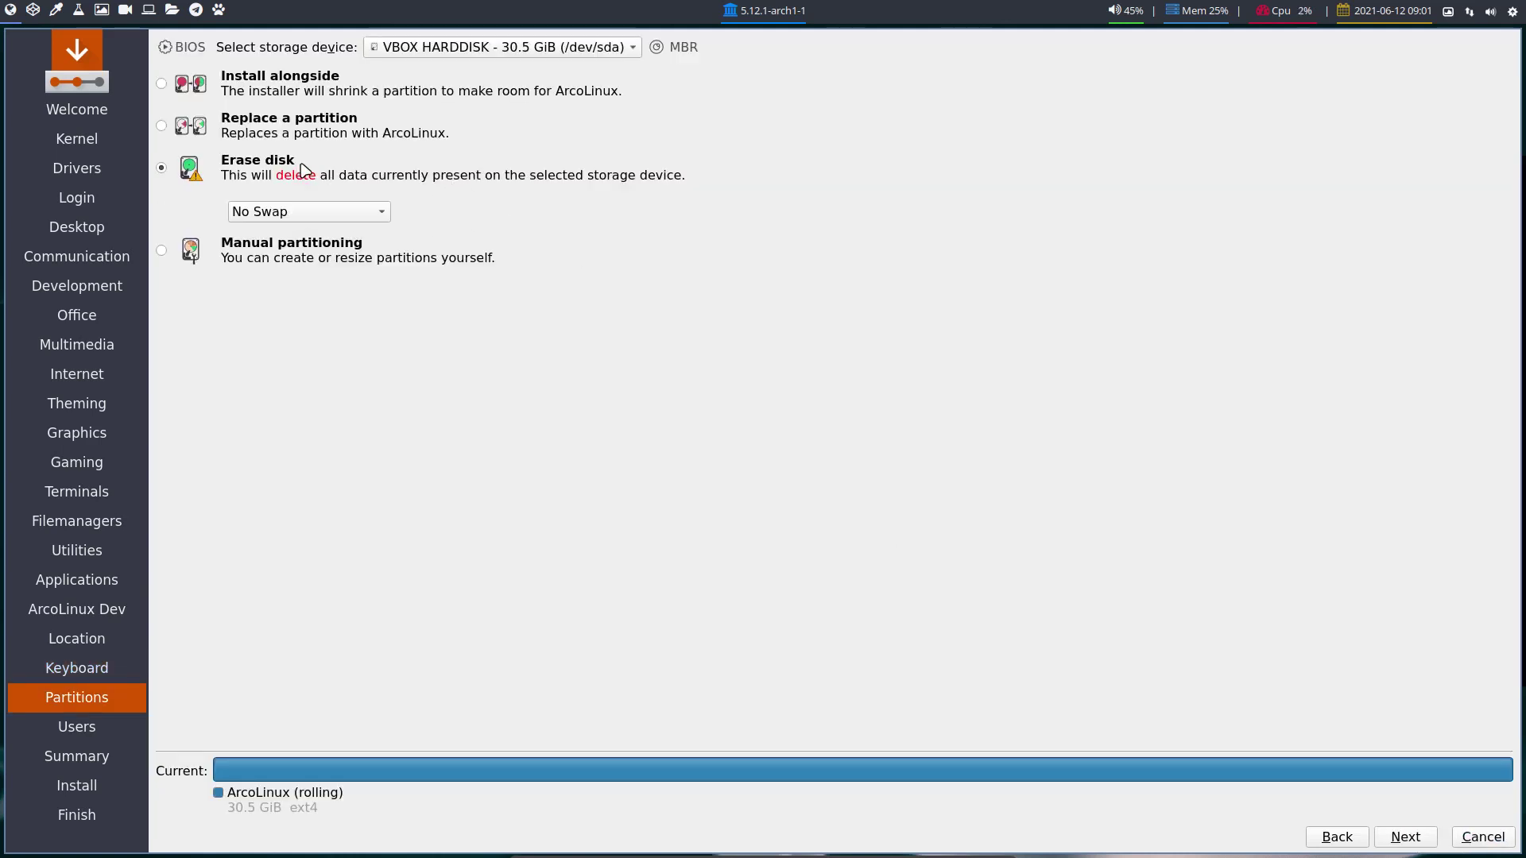
click(1406, 839)
Enter the user's name, login and computer name, tick both account options, and continue
text(erik)
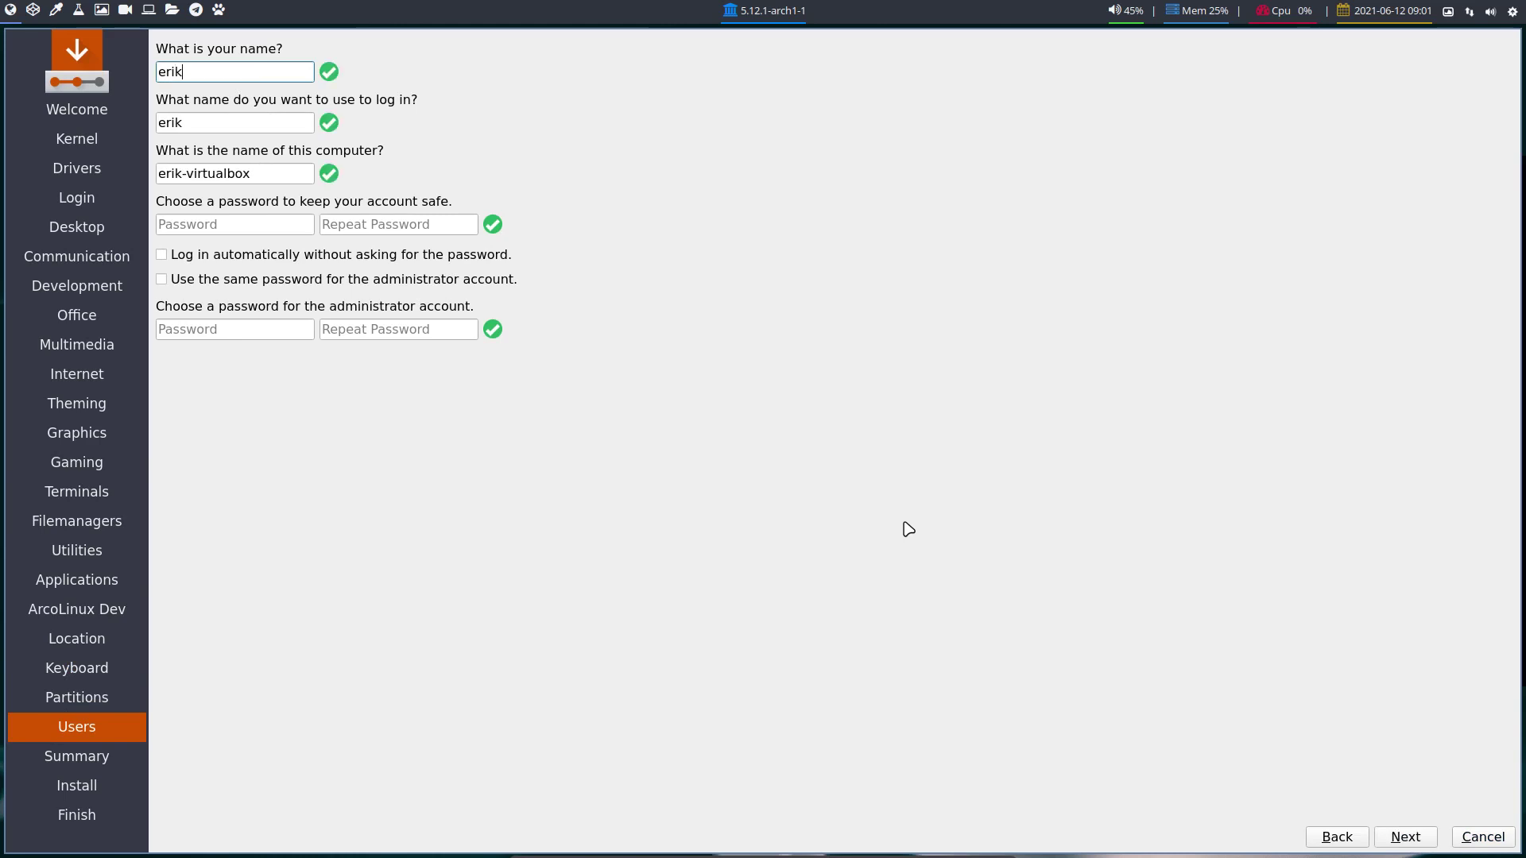
key(Tab)
key(Tab)
key(Tab)
text(erik)
key(Tab)
text(erik)
key(Tab)
key(space)
key(Tab)
key(space)
click(1399, 839)
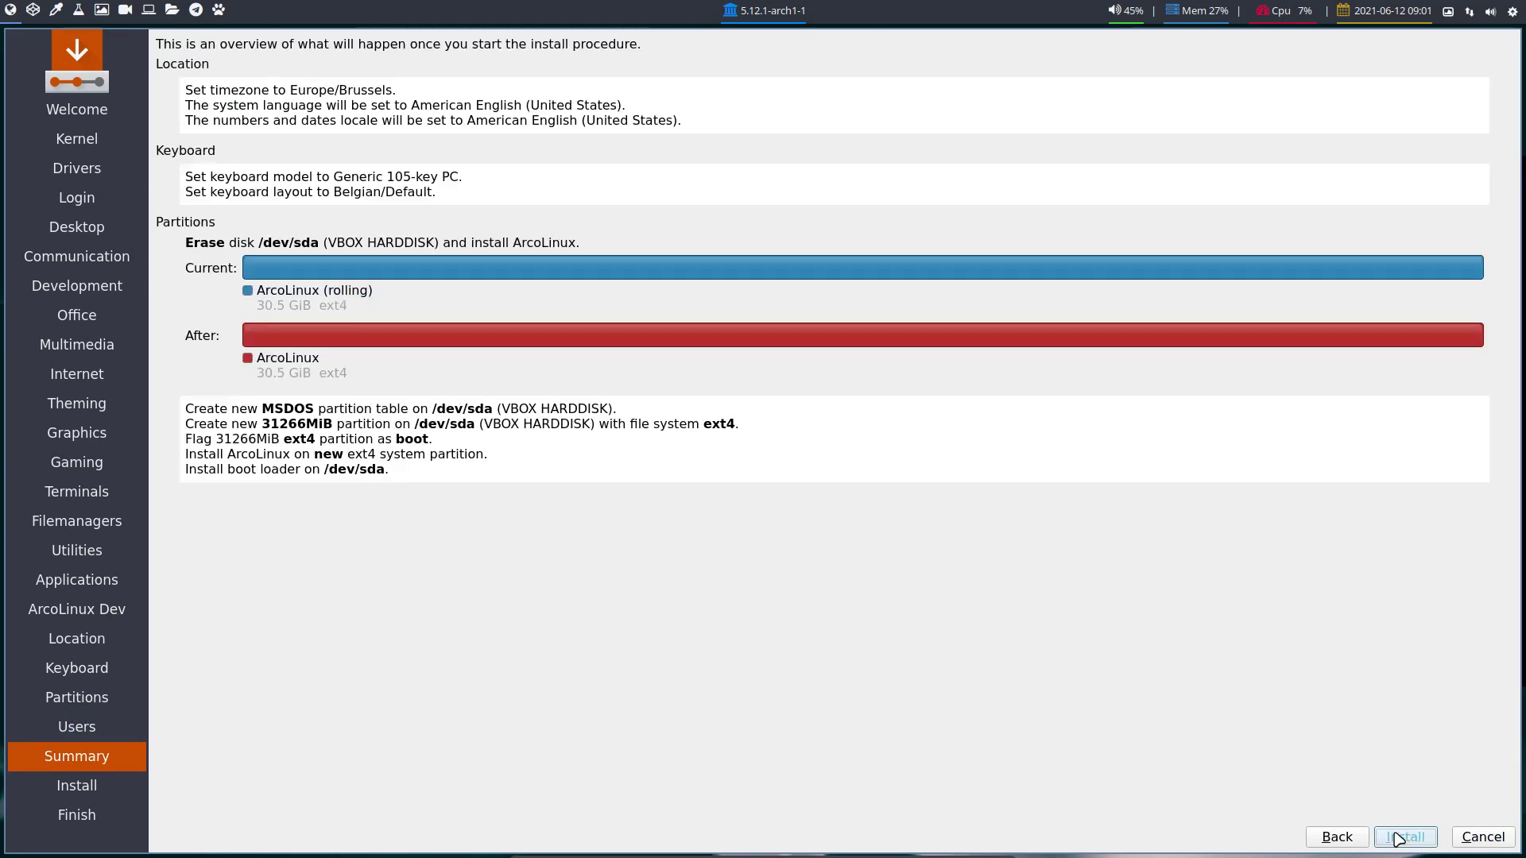
Start installing ArcoLinux and dismiss the updates-available notification
click(1399, 839)
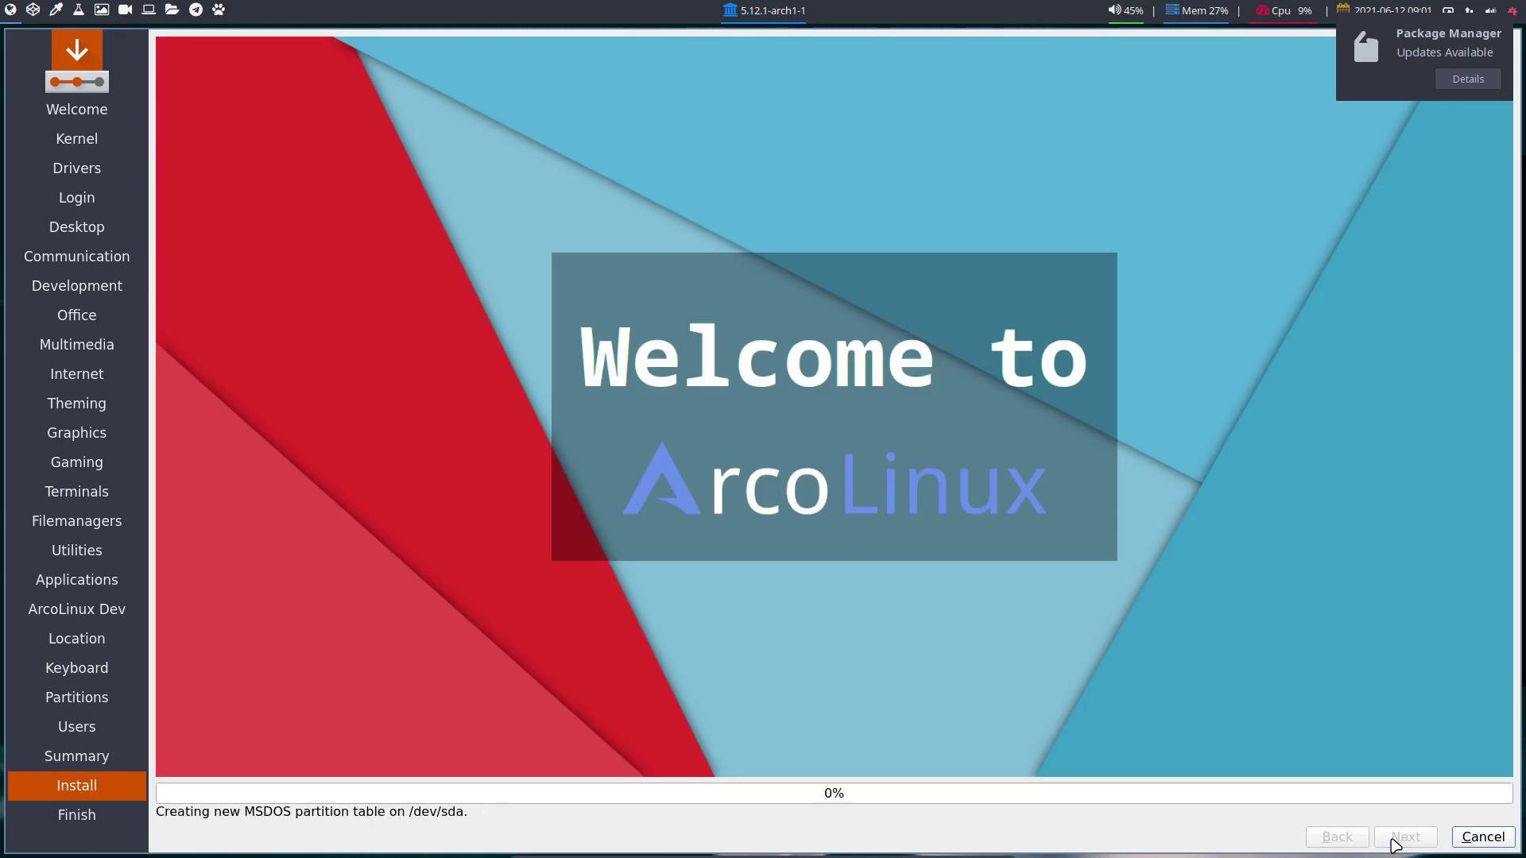
click(1440, 52)
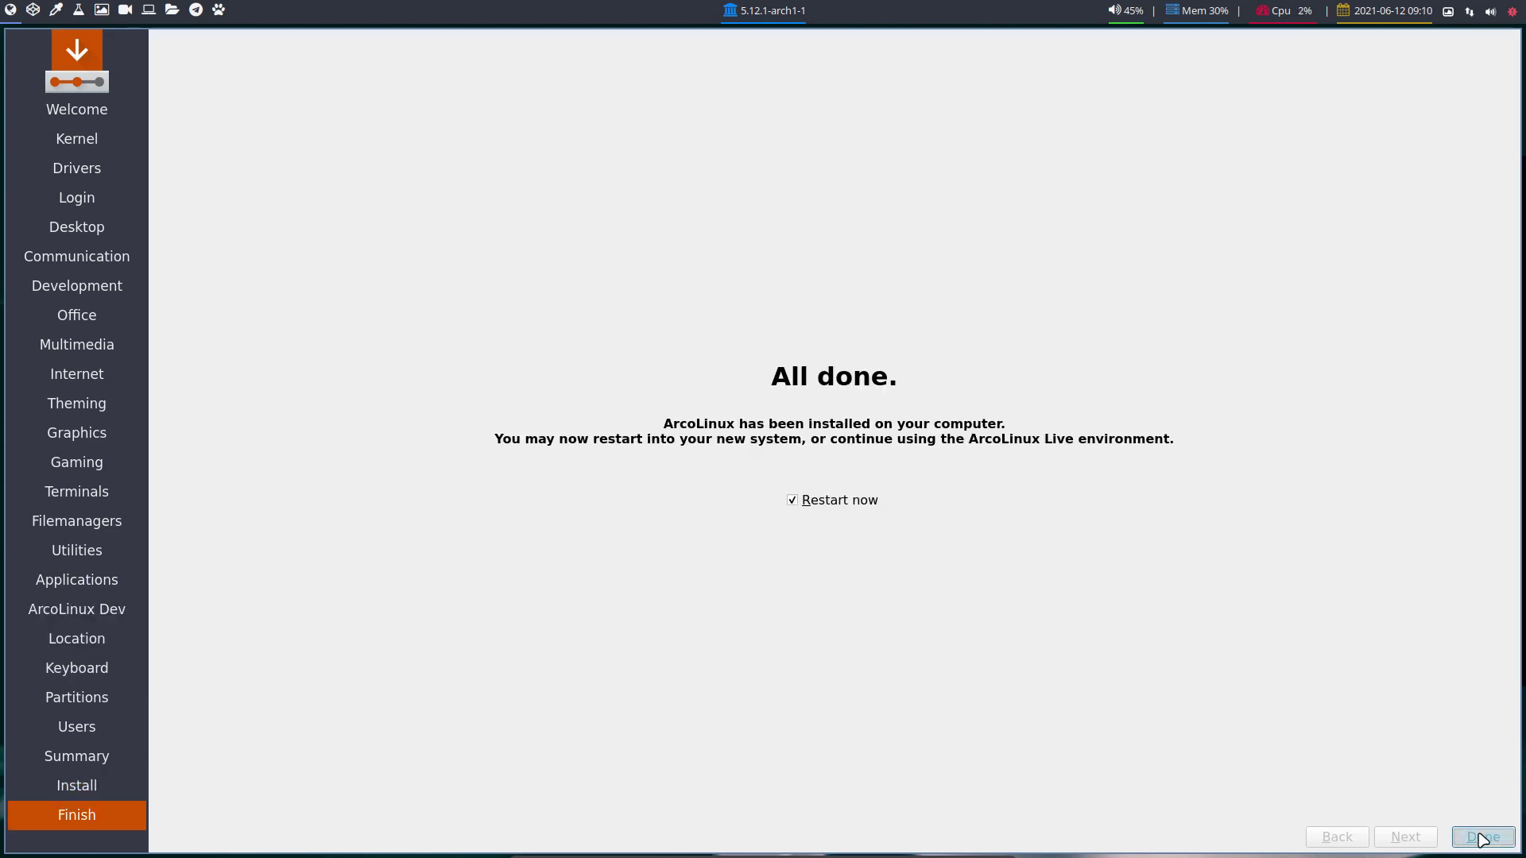
Finish and restart into the installed system, then disable Welcome autostart and quit it
click(1480, 840)
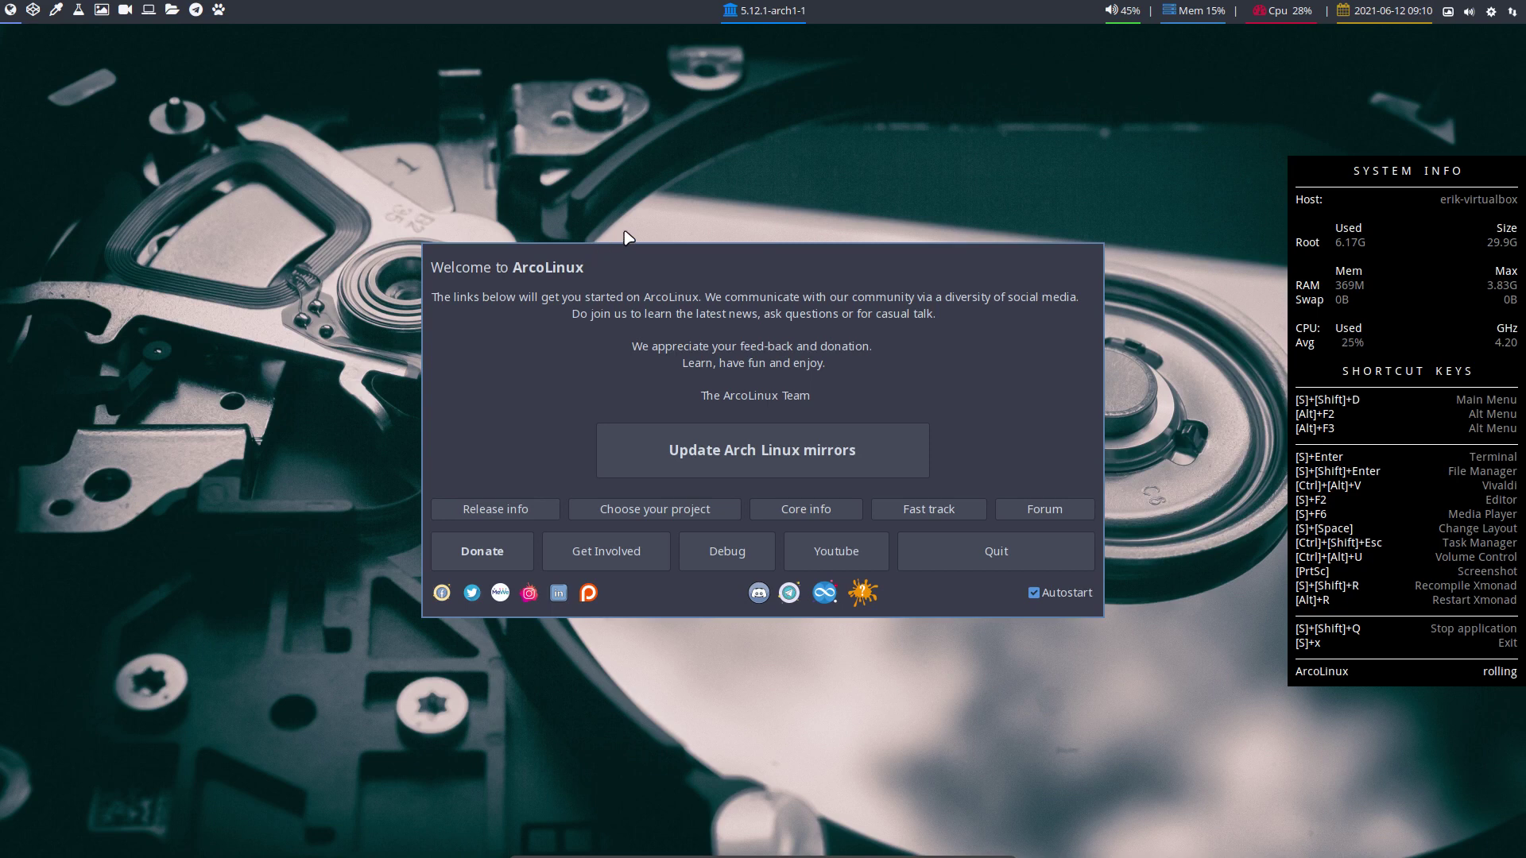
click(1034, 593)
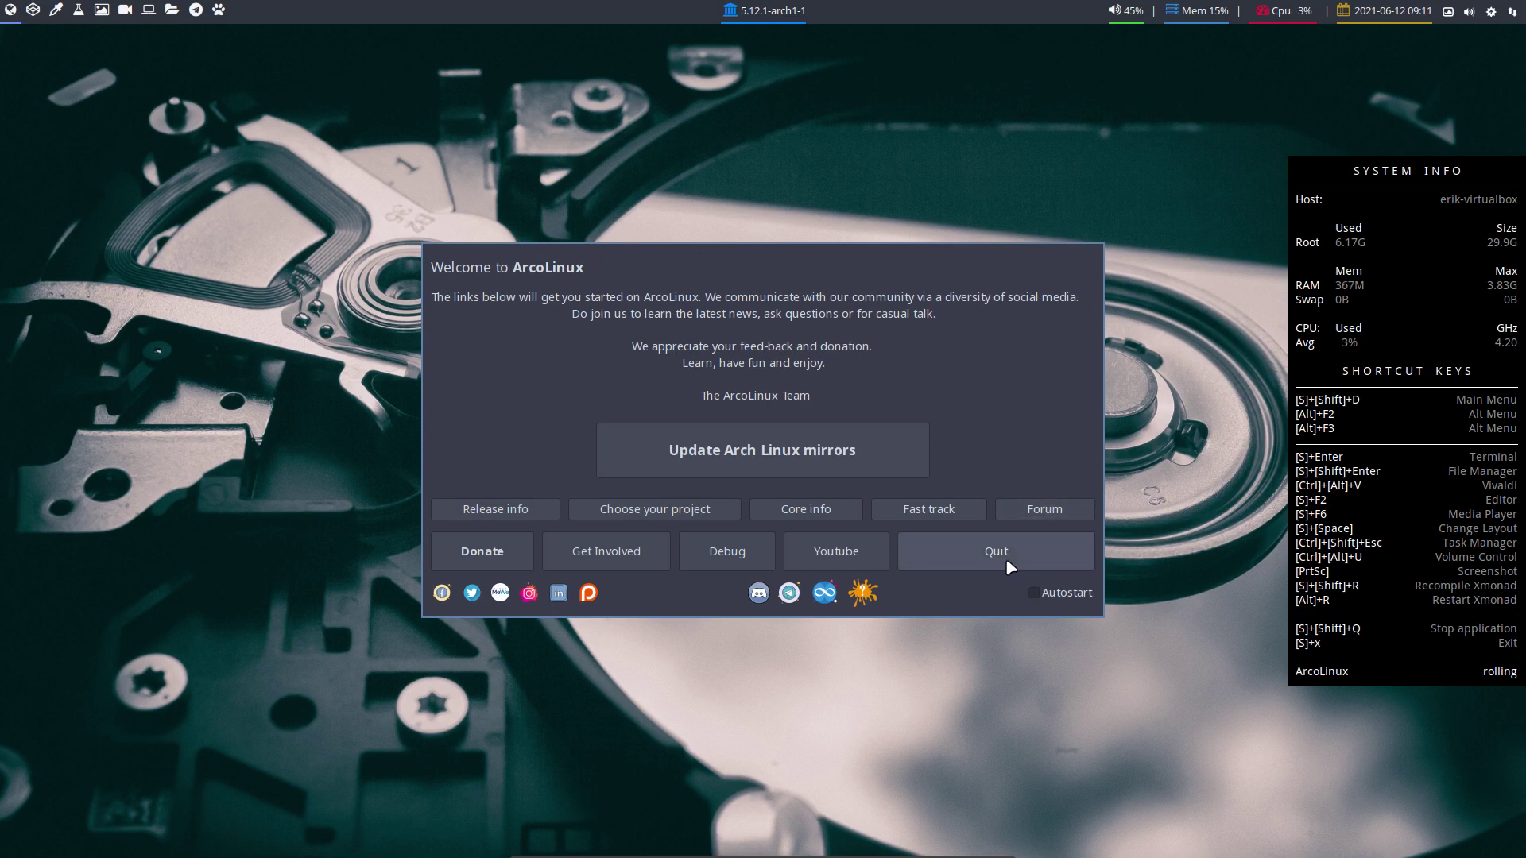
click(1006, 563)
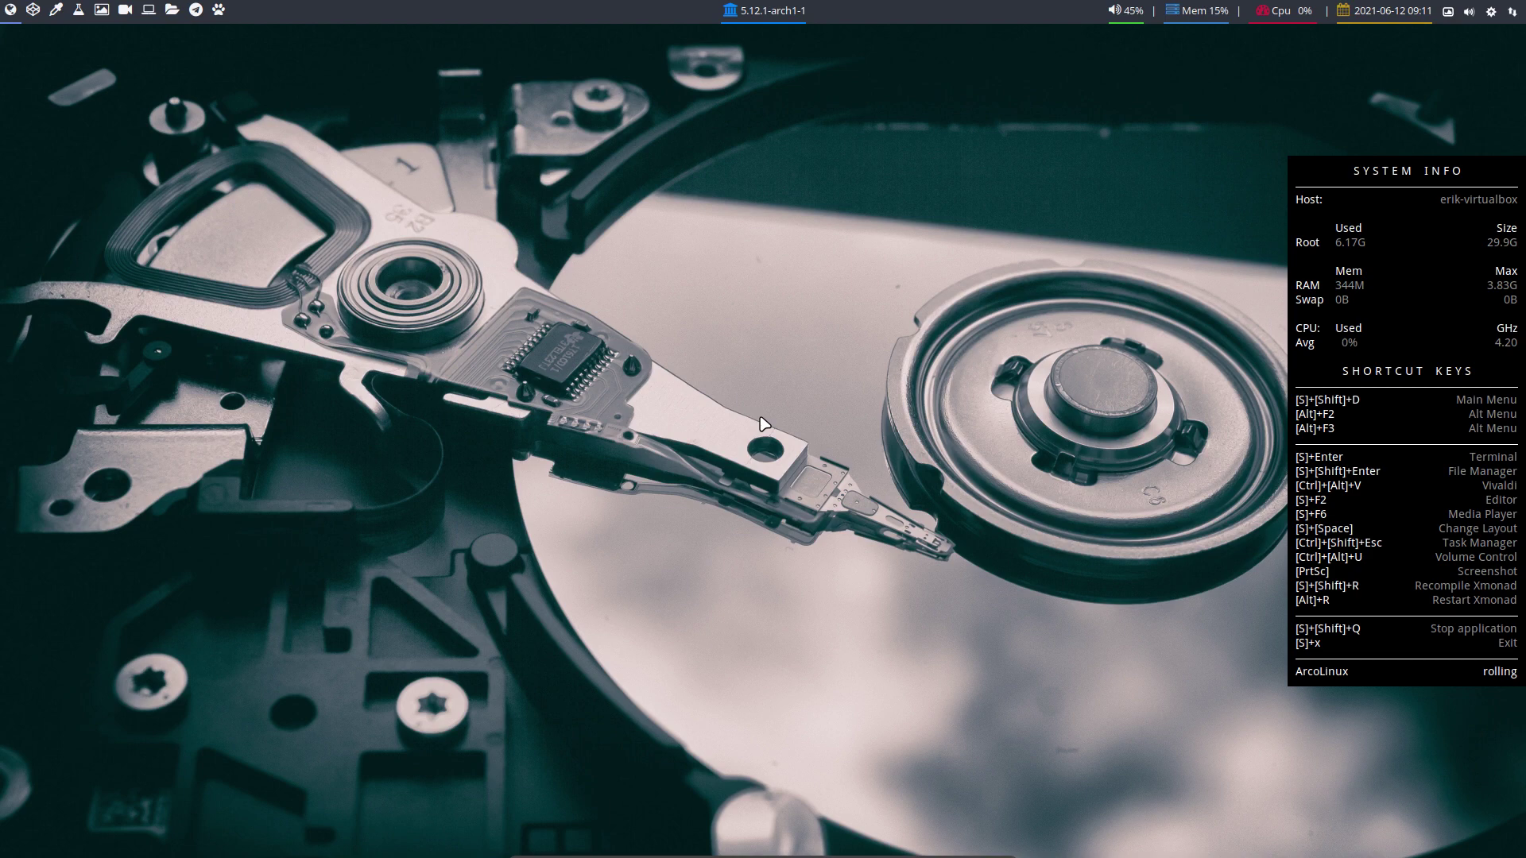
In a new terminal run update and accept replacing libcanberra-pulse with libcanberra
key(super+Return)
text(update)
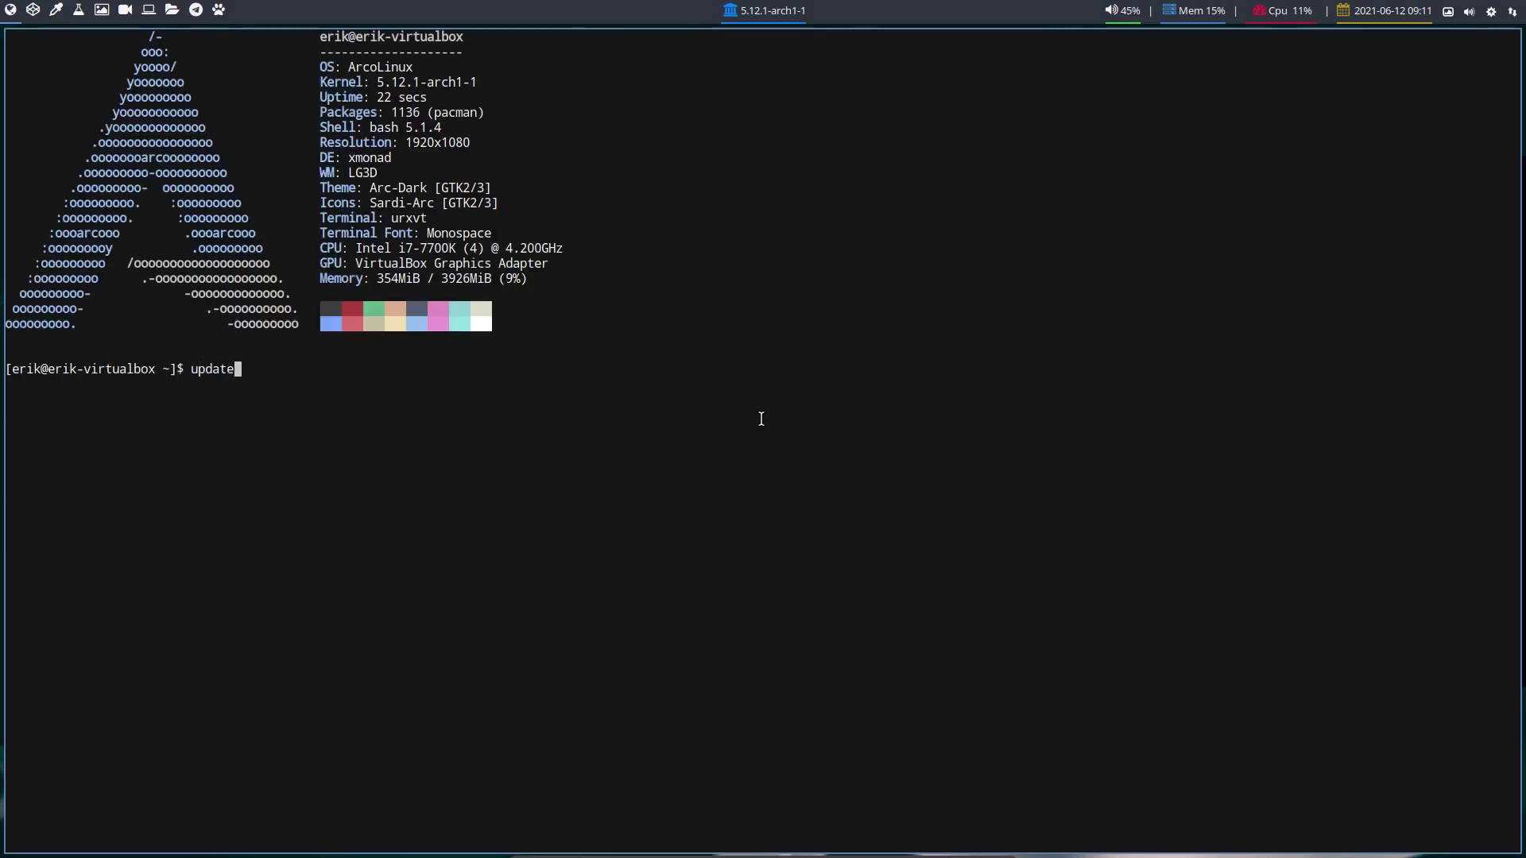
key(Return)
key(Return)
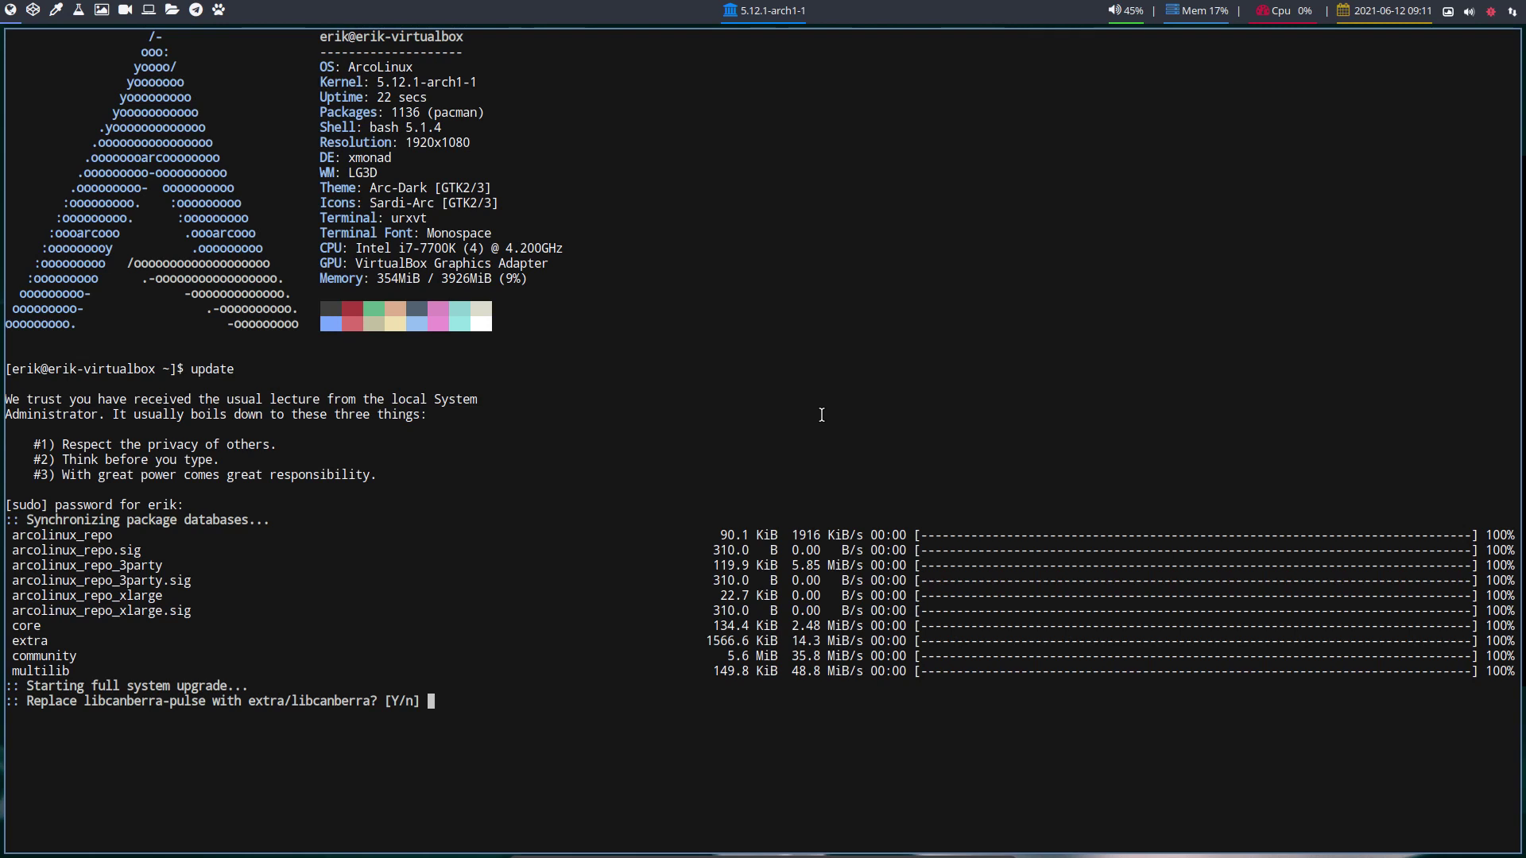
text(y)
key(Return)
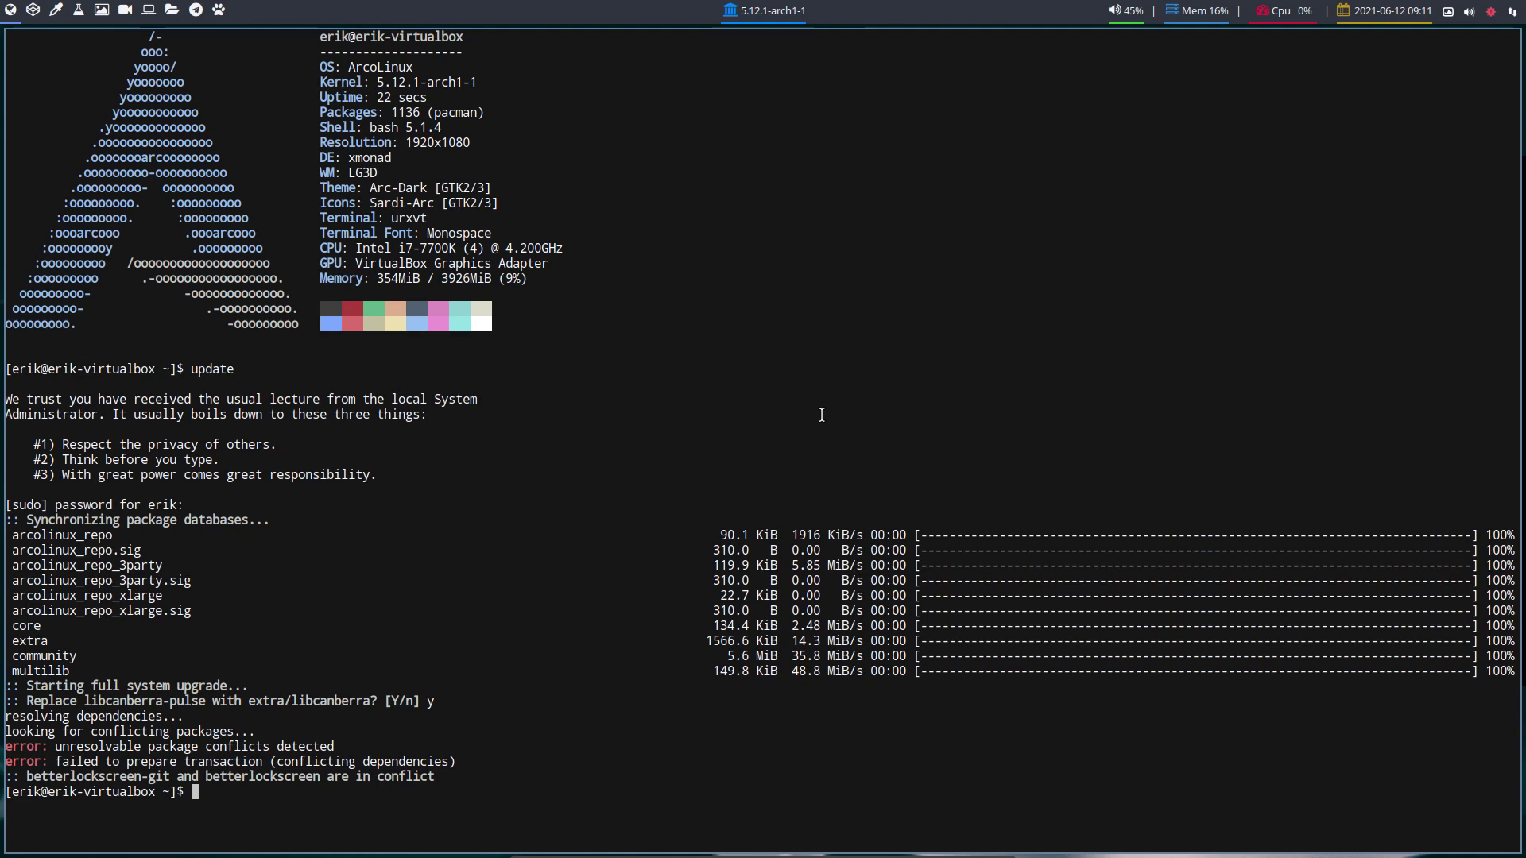
Remove betterlockscreen with 'sudo pacman -Rdd betterlockscreen', confirm, and rerun update
text(sudo pacman -Rdd betterlockscreen)
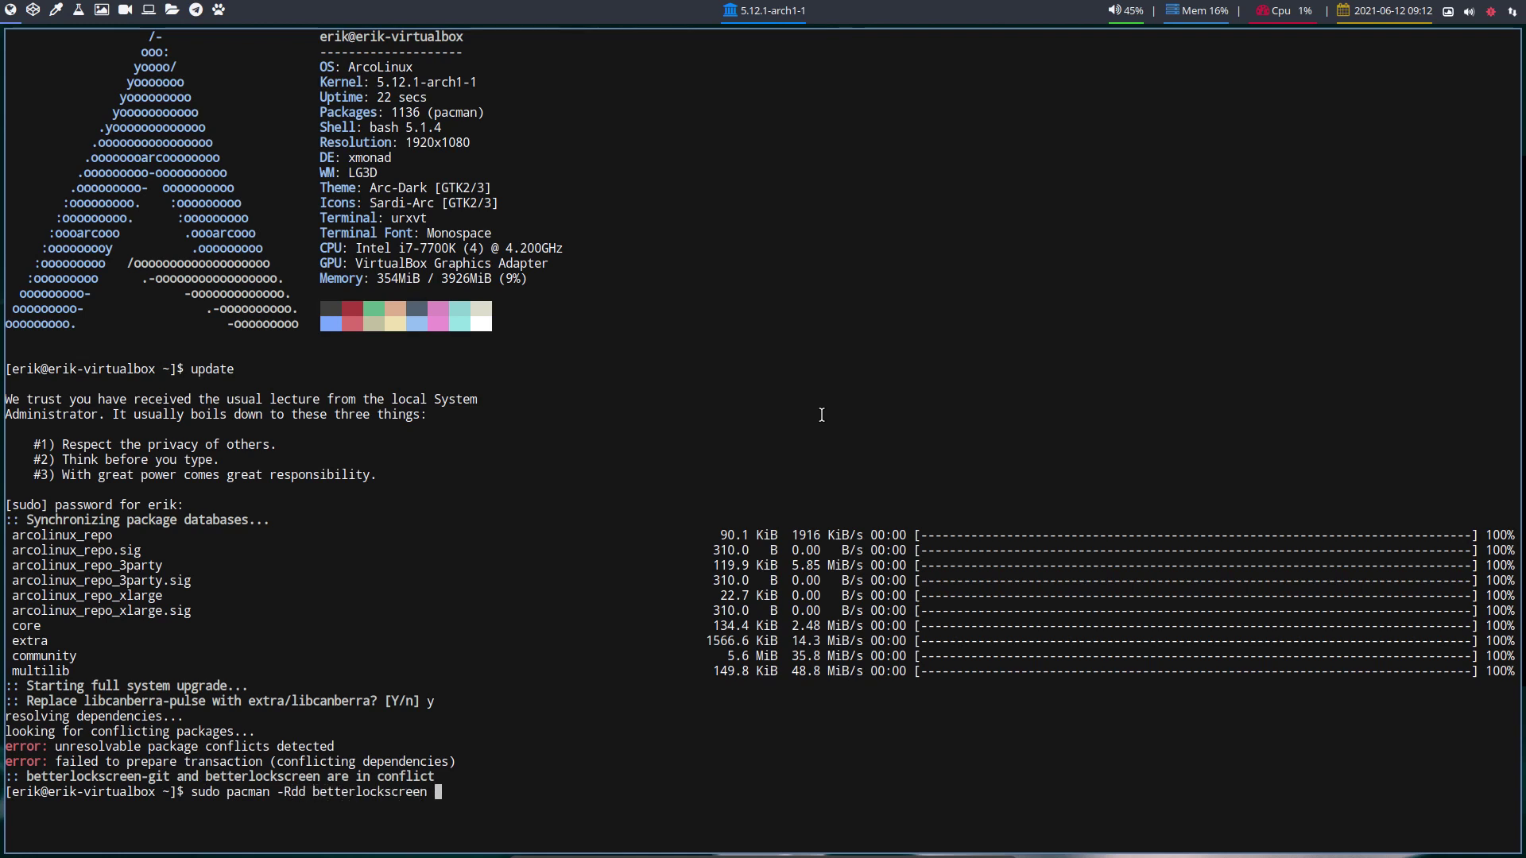
key(Return)
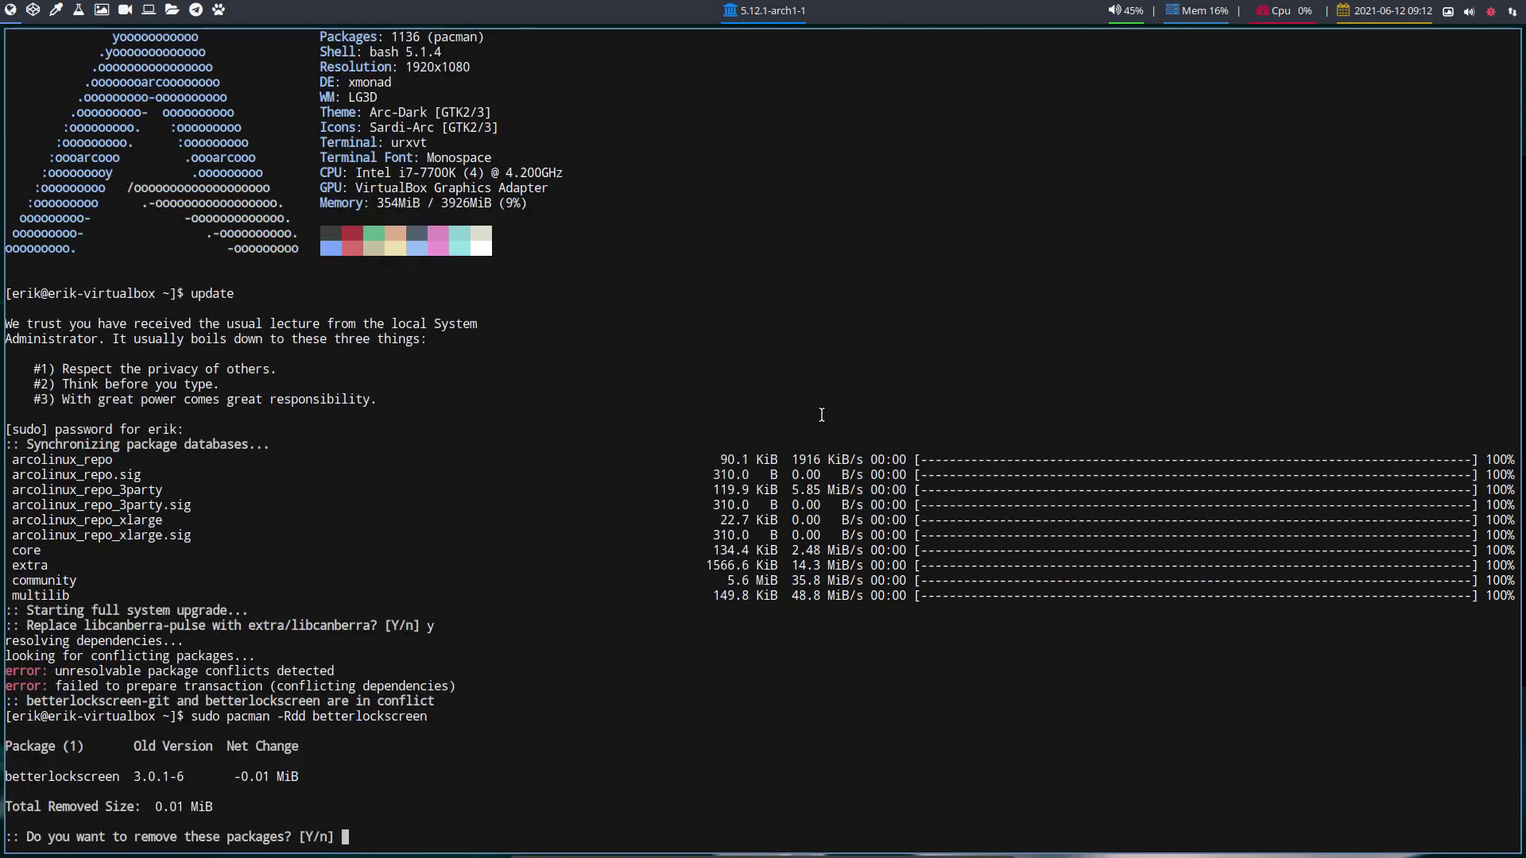
text(y)
key(Return)
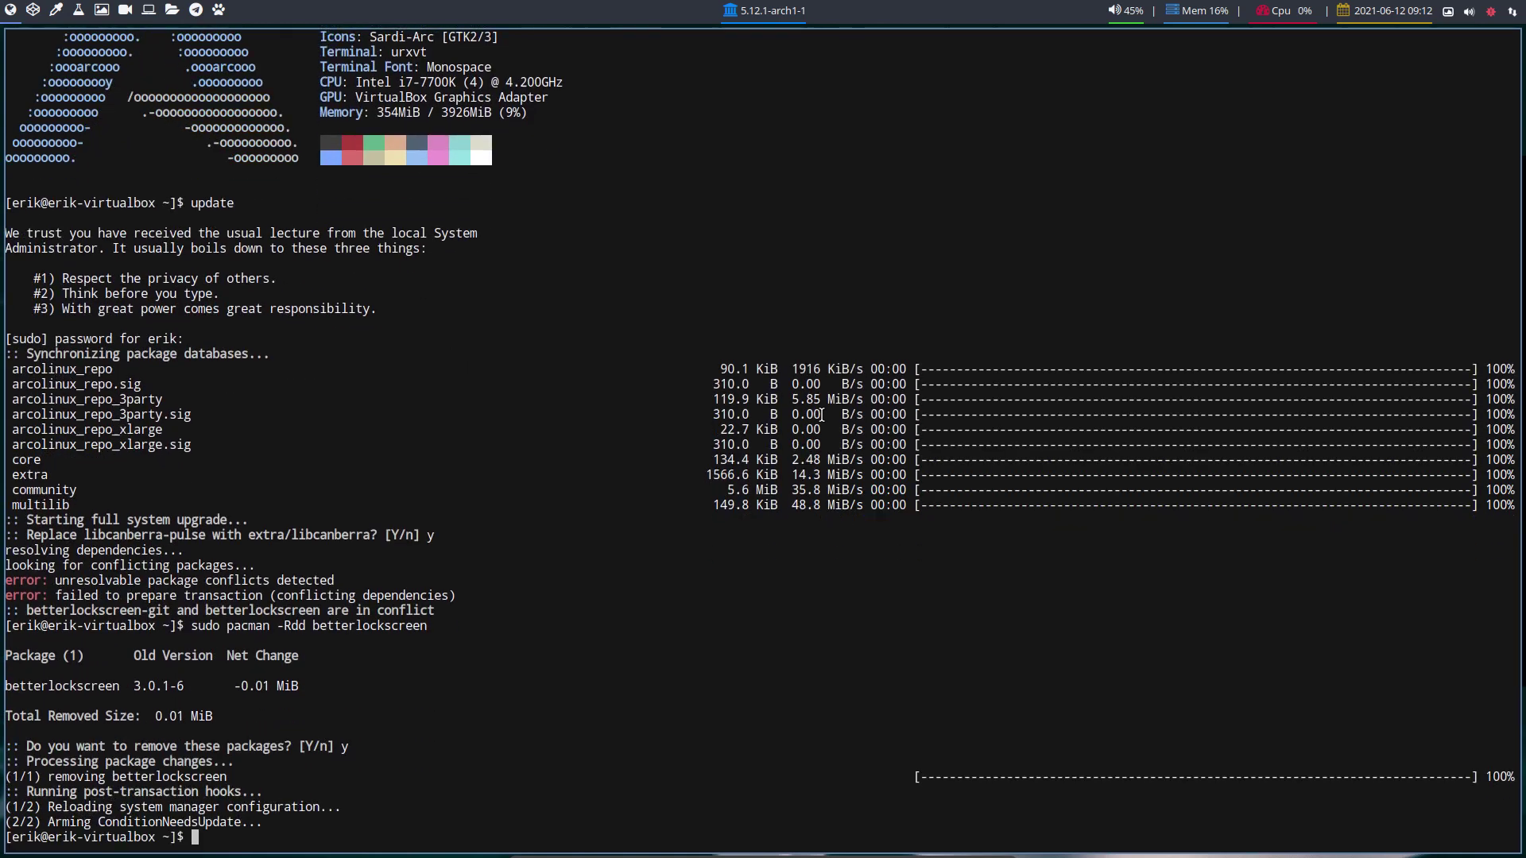
text(update)
key(Return)
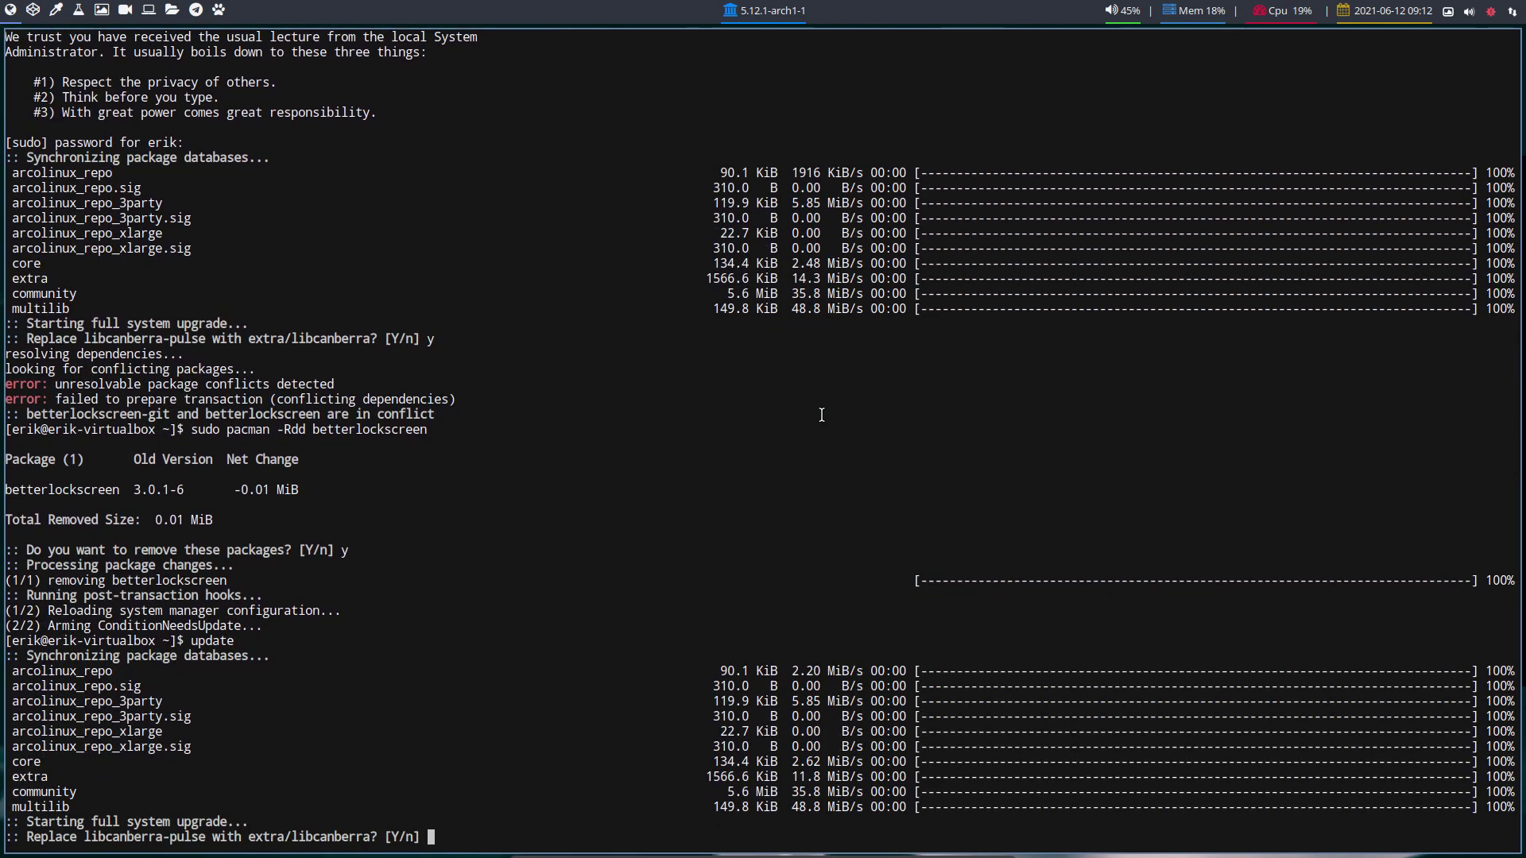
Accept the libcanberra replacement but decline removing archlinux-appstream-data
text(y)
key(Return)
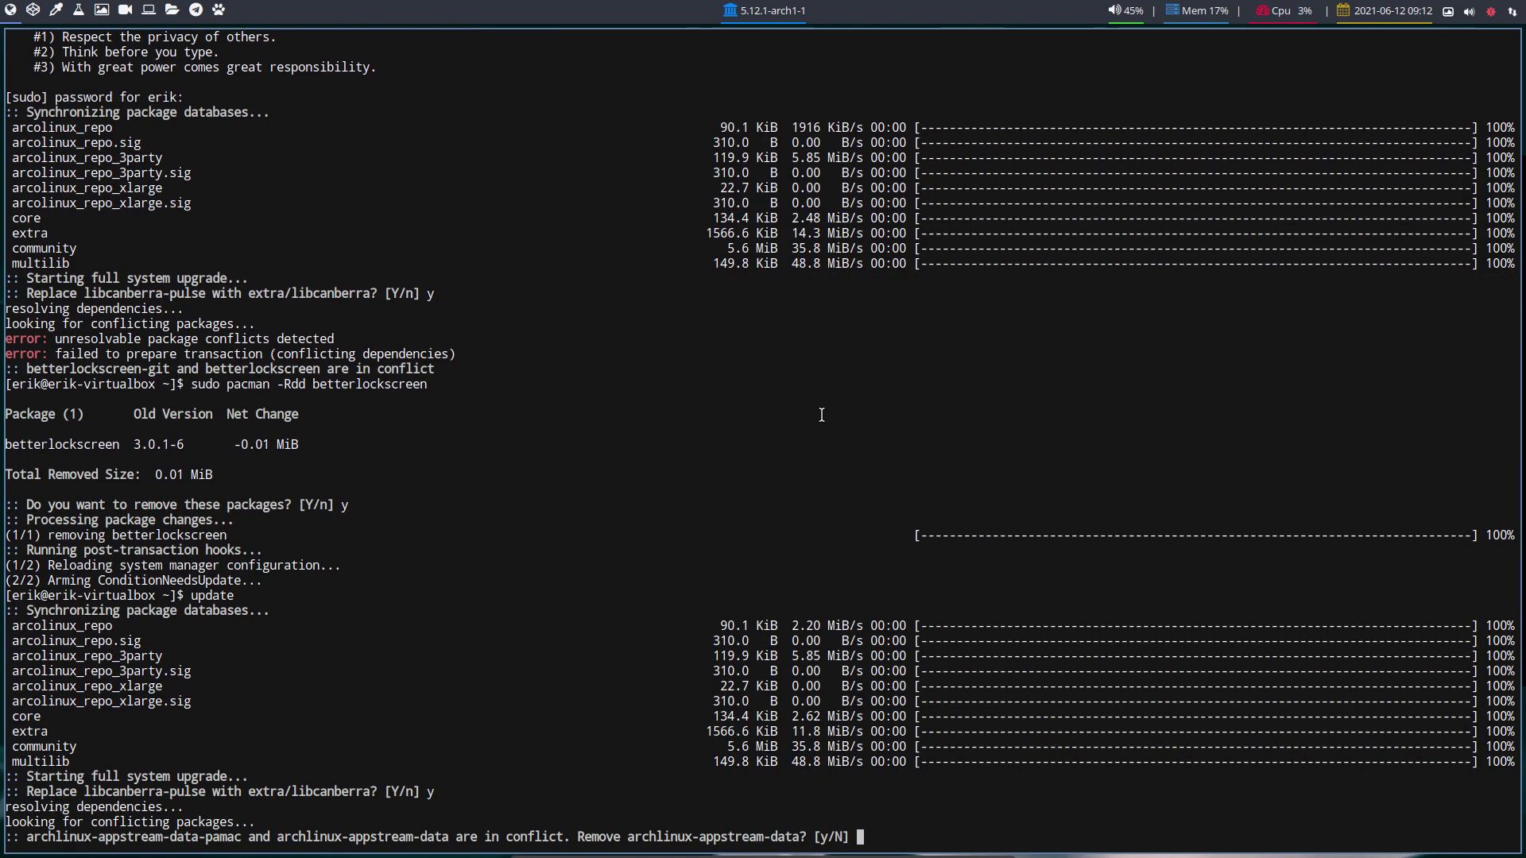
text(y)
key(BackSpace)
text(n)
key(Return)
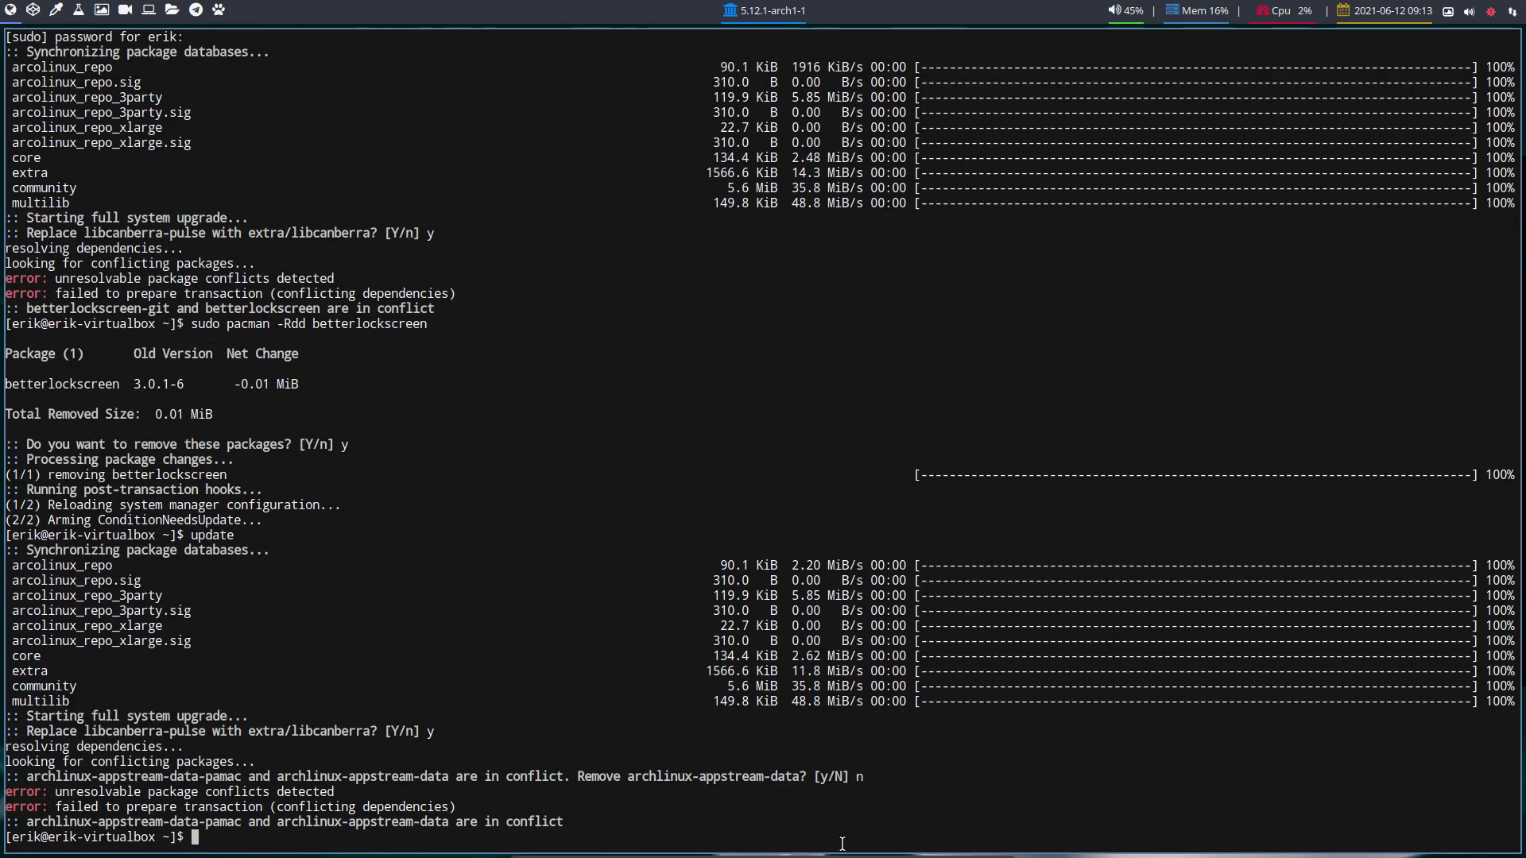
Rerun the previous update command and accept replacing libcanberra-pulse again
key(Up)
key(Return)
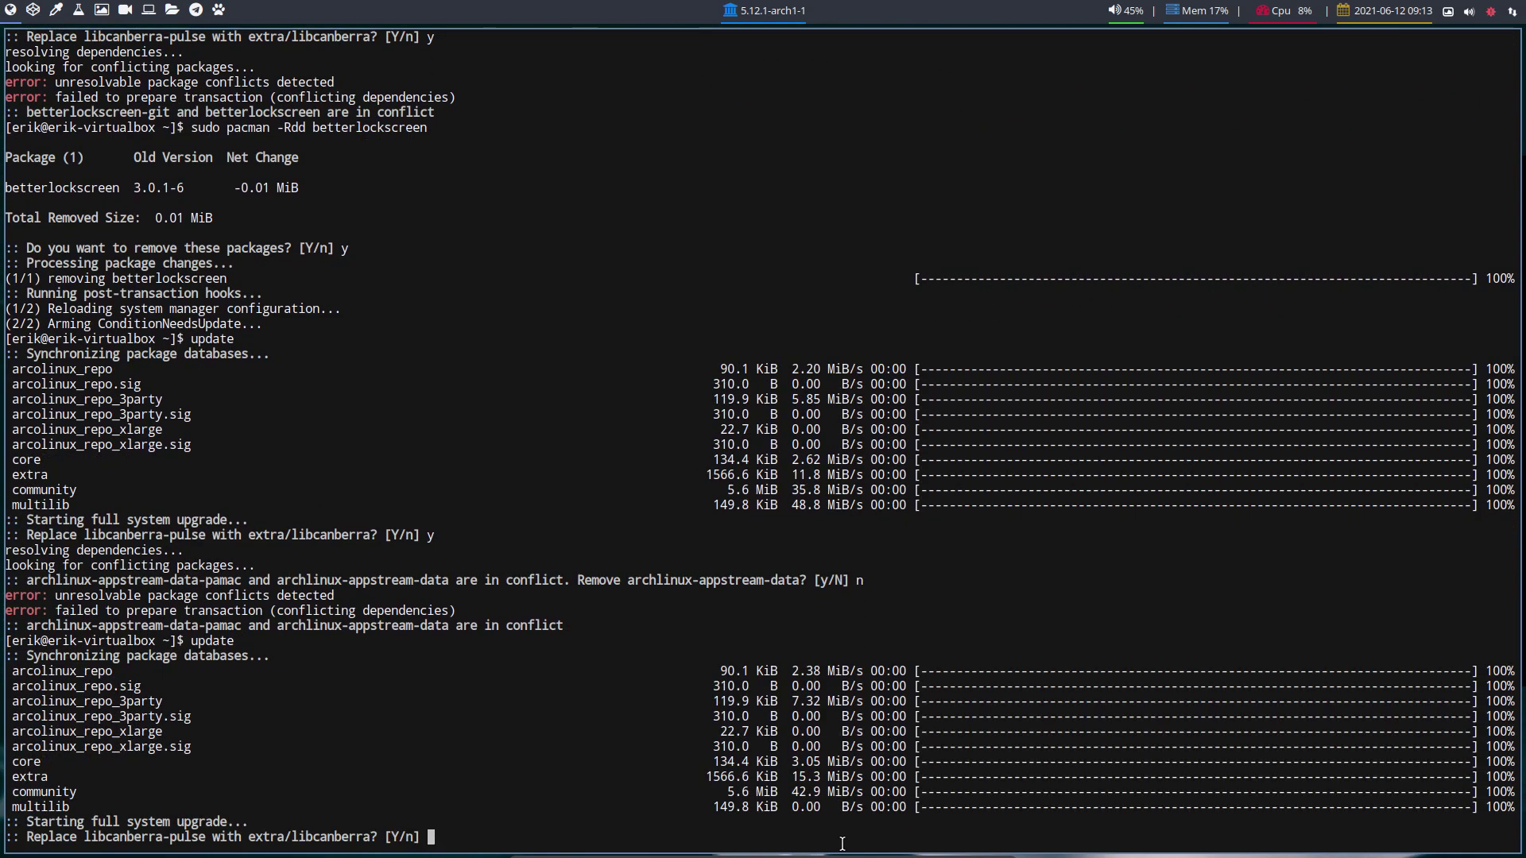
text(y)
key(Return)
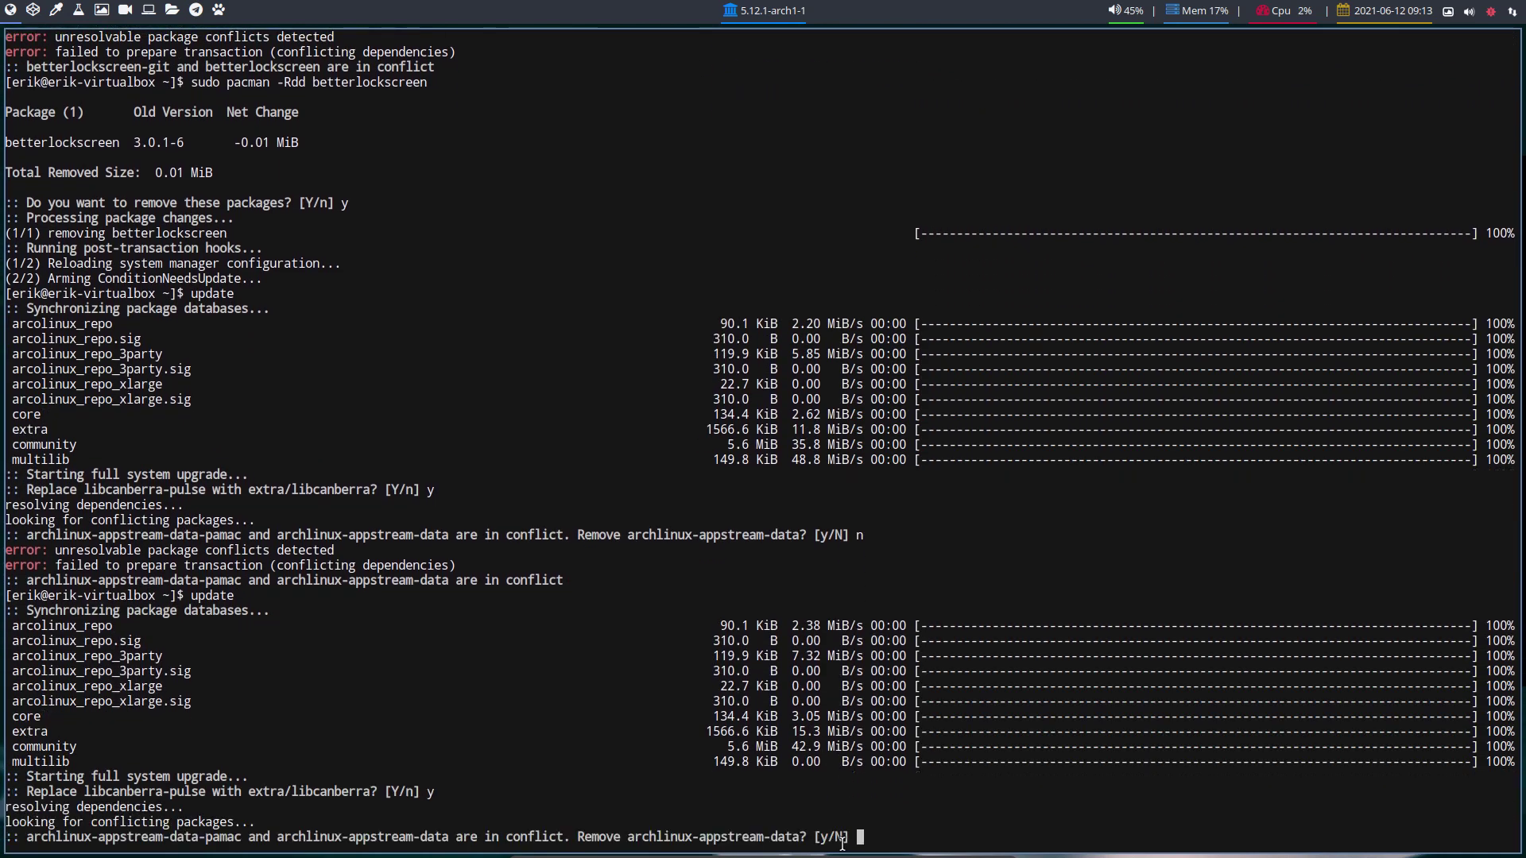
Agree to remove archlinux-appstream-data and proceed with the 403-package upgrade
text(y)
key(Return)
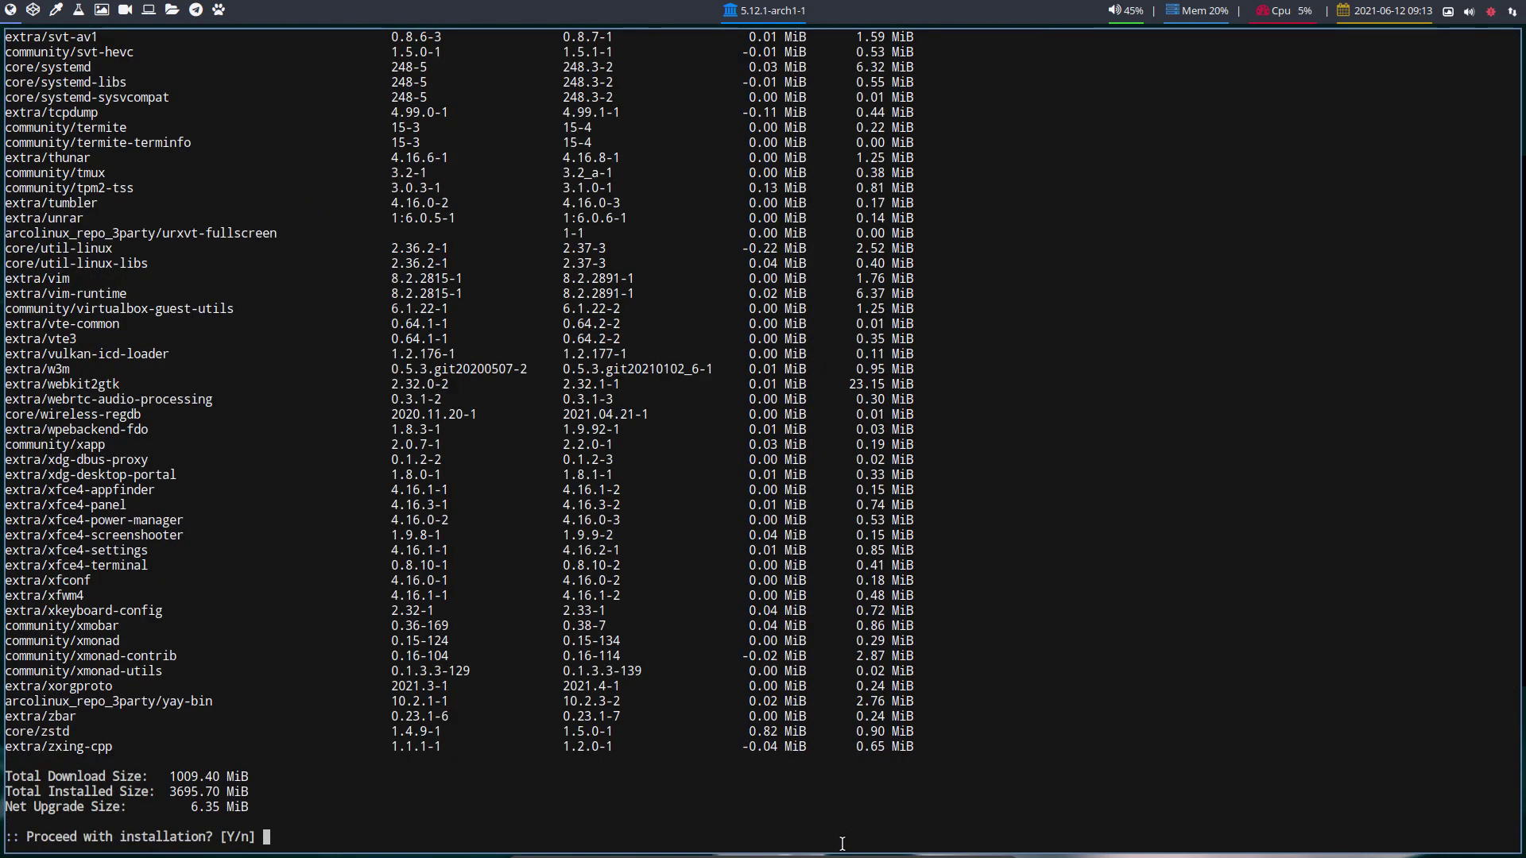
key(Return)
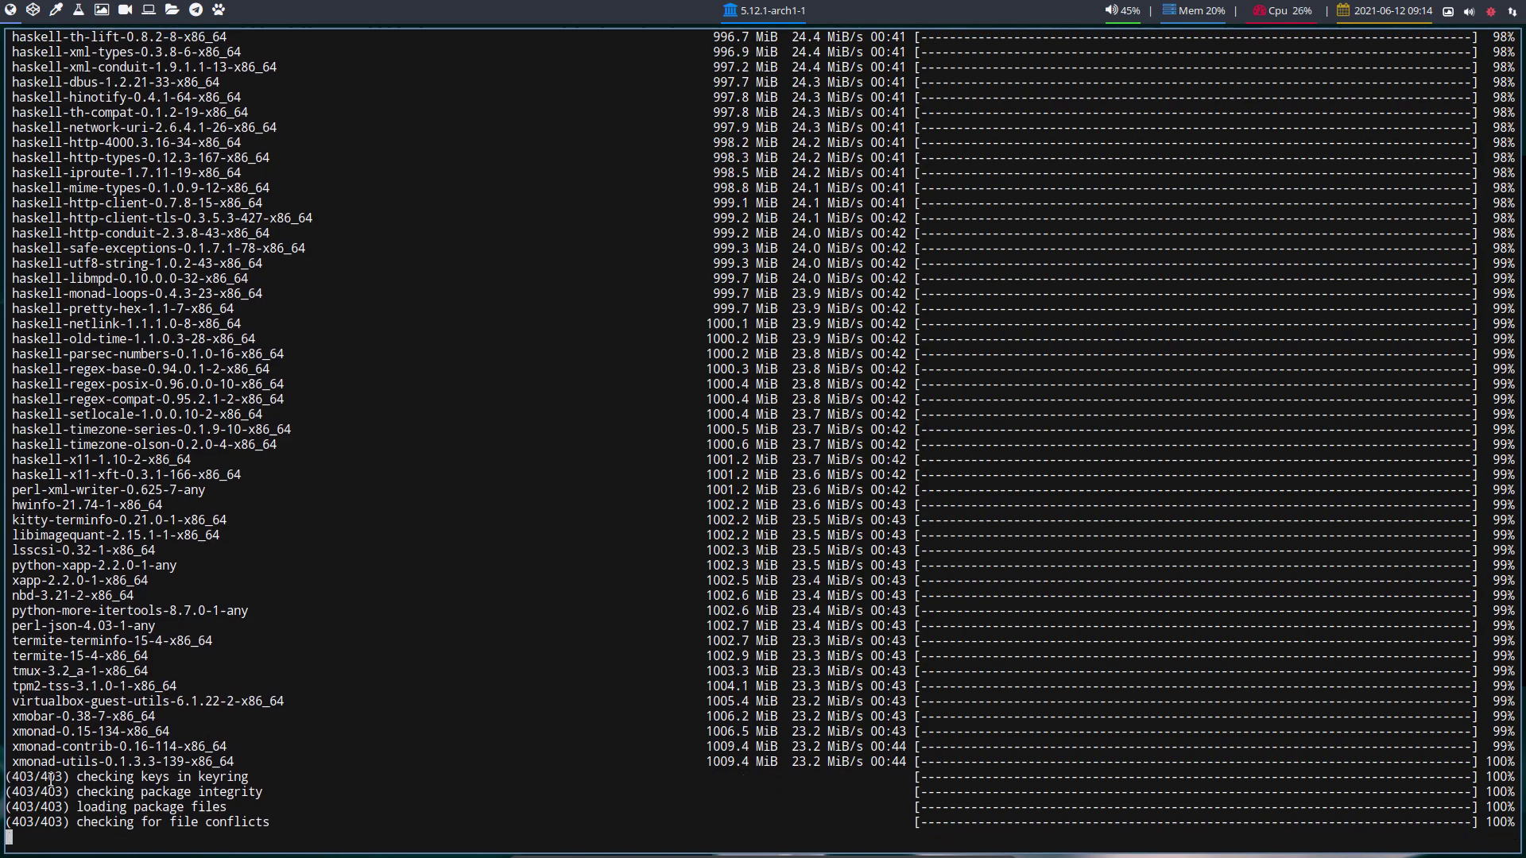
Scroll back through the upgrade output and select the betterlockscreen-git package line
scroll(294, 591, up, 20)
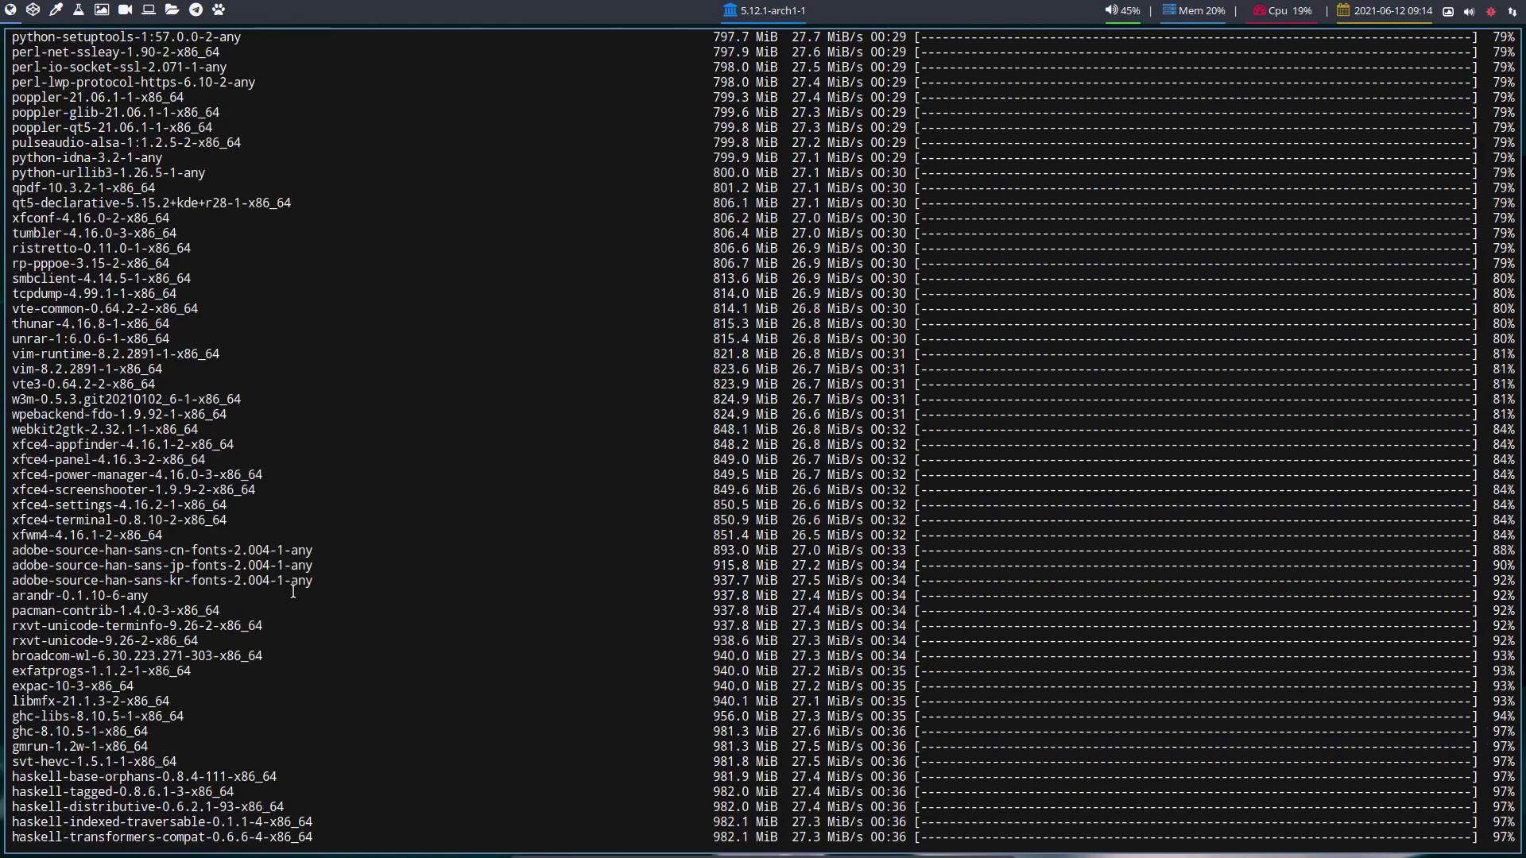
scroll(293, 592, up, 20)
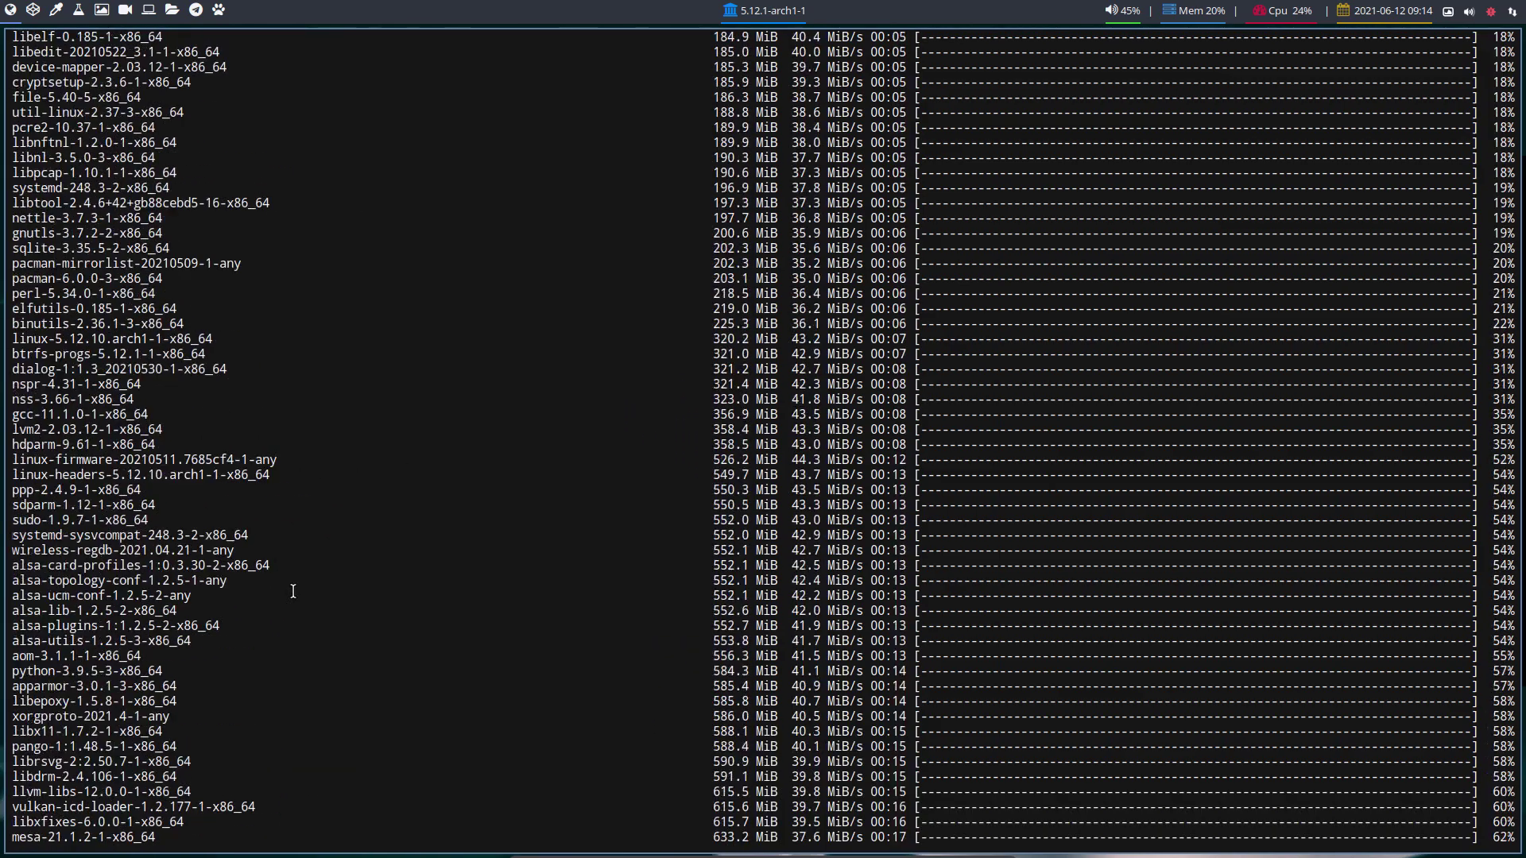
scroll(293, 592, up, 15)
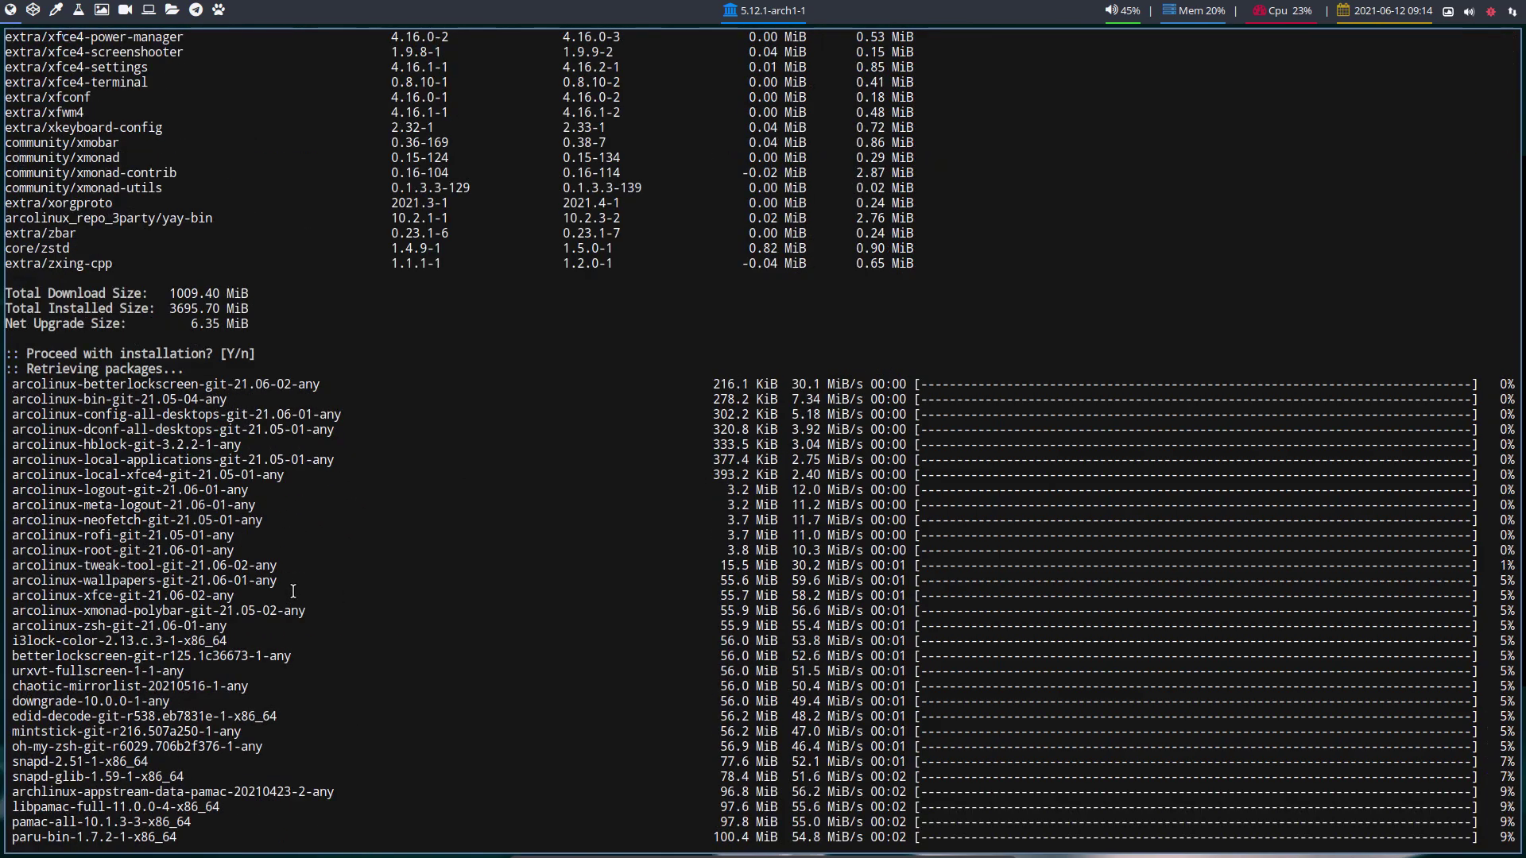
scroll(293, 592, down, 2)
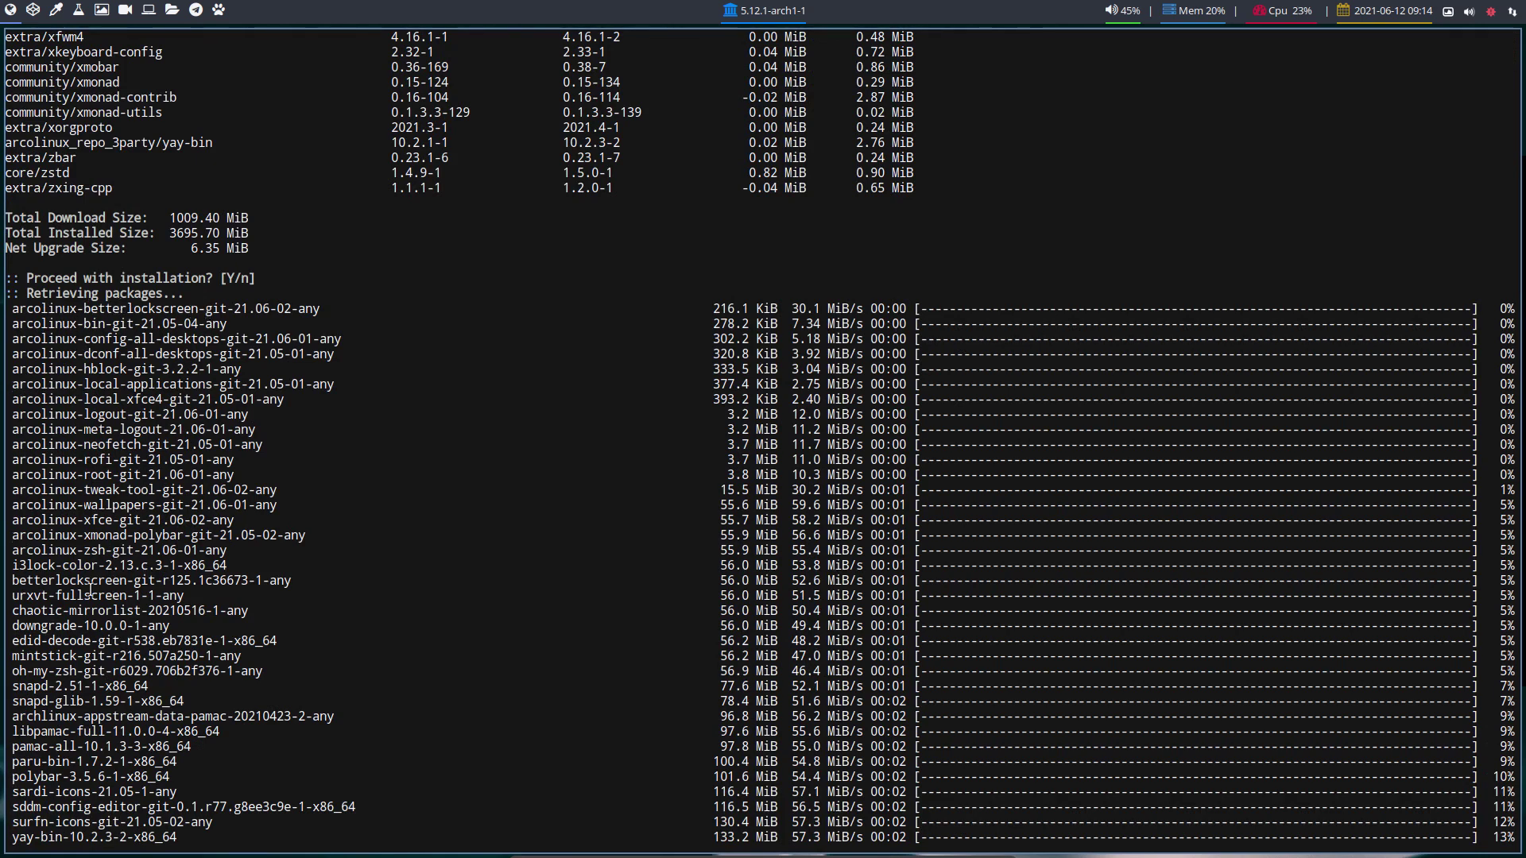
drag(42, 586, 294, 587)
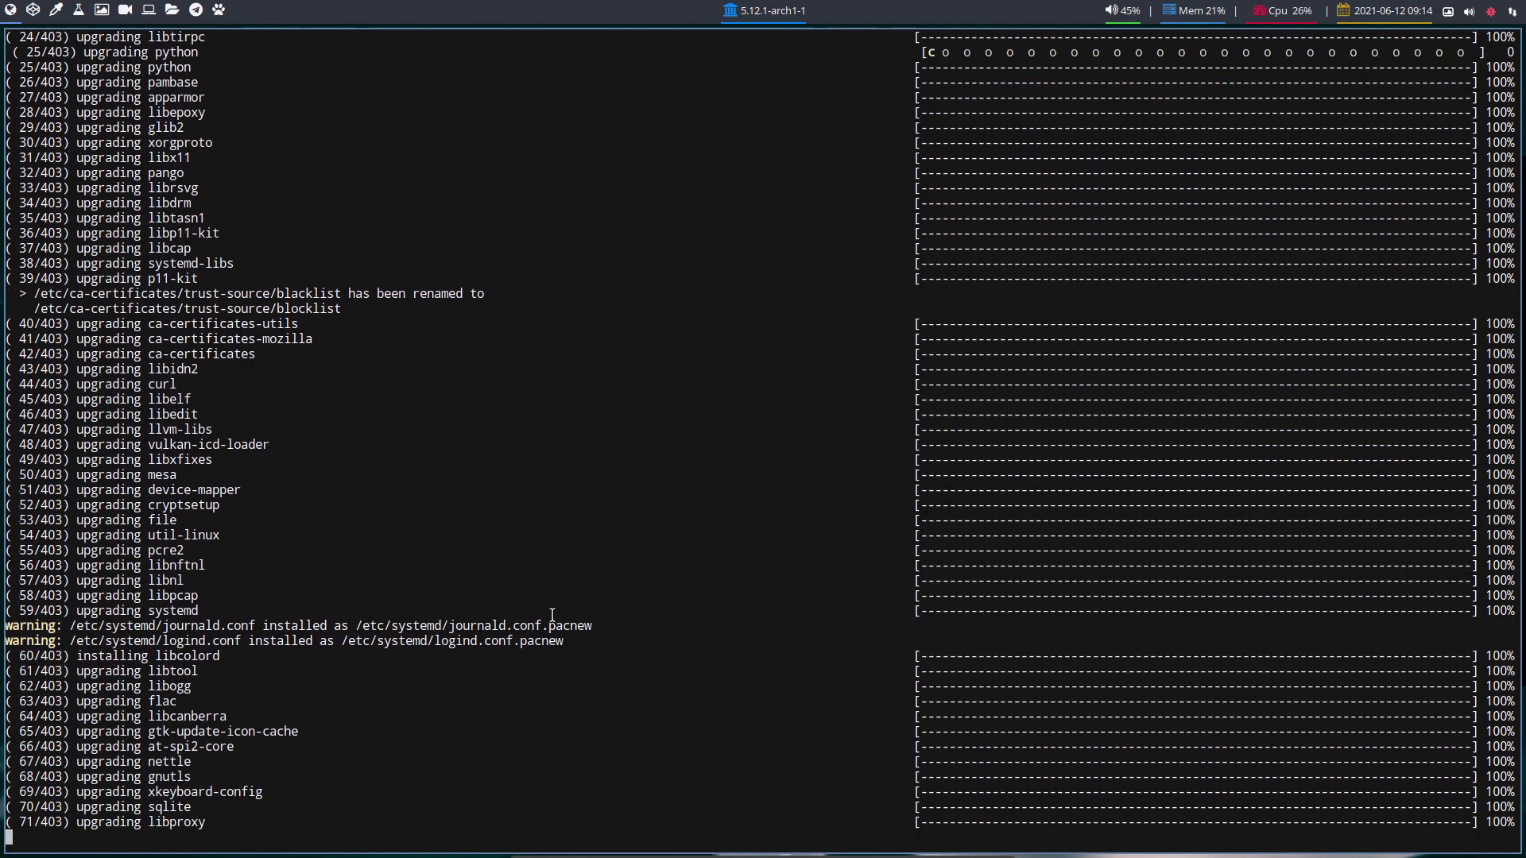
drag(552, 614, 601, 640)
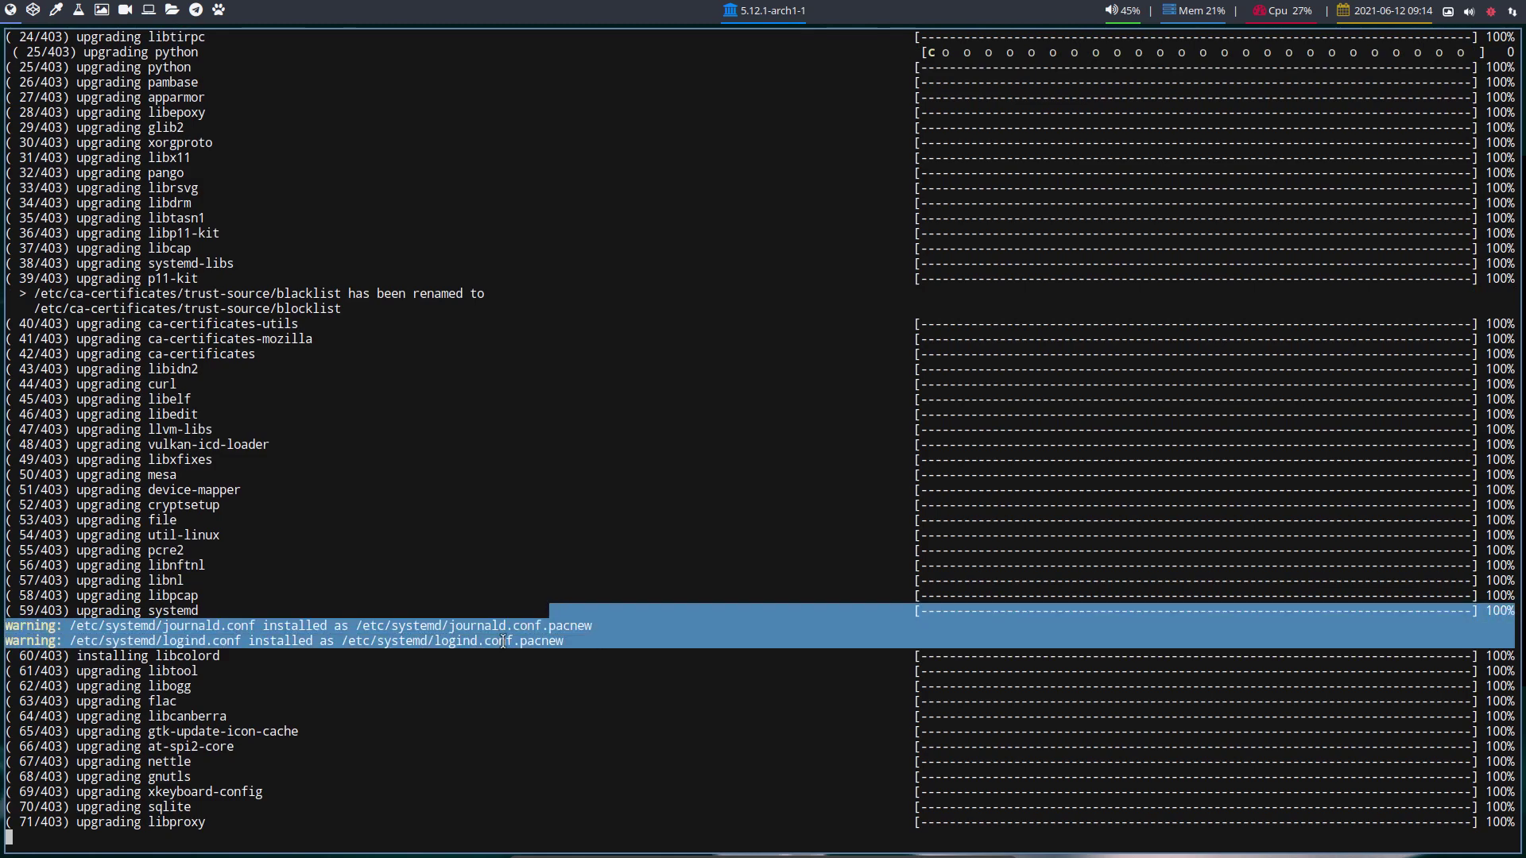
click(200, 666)
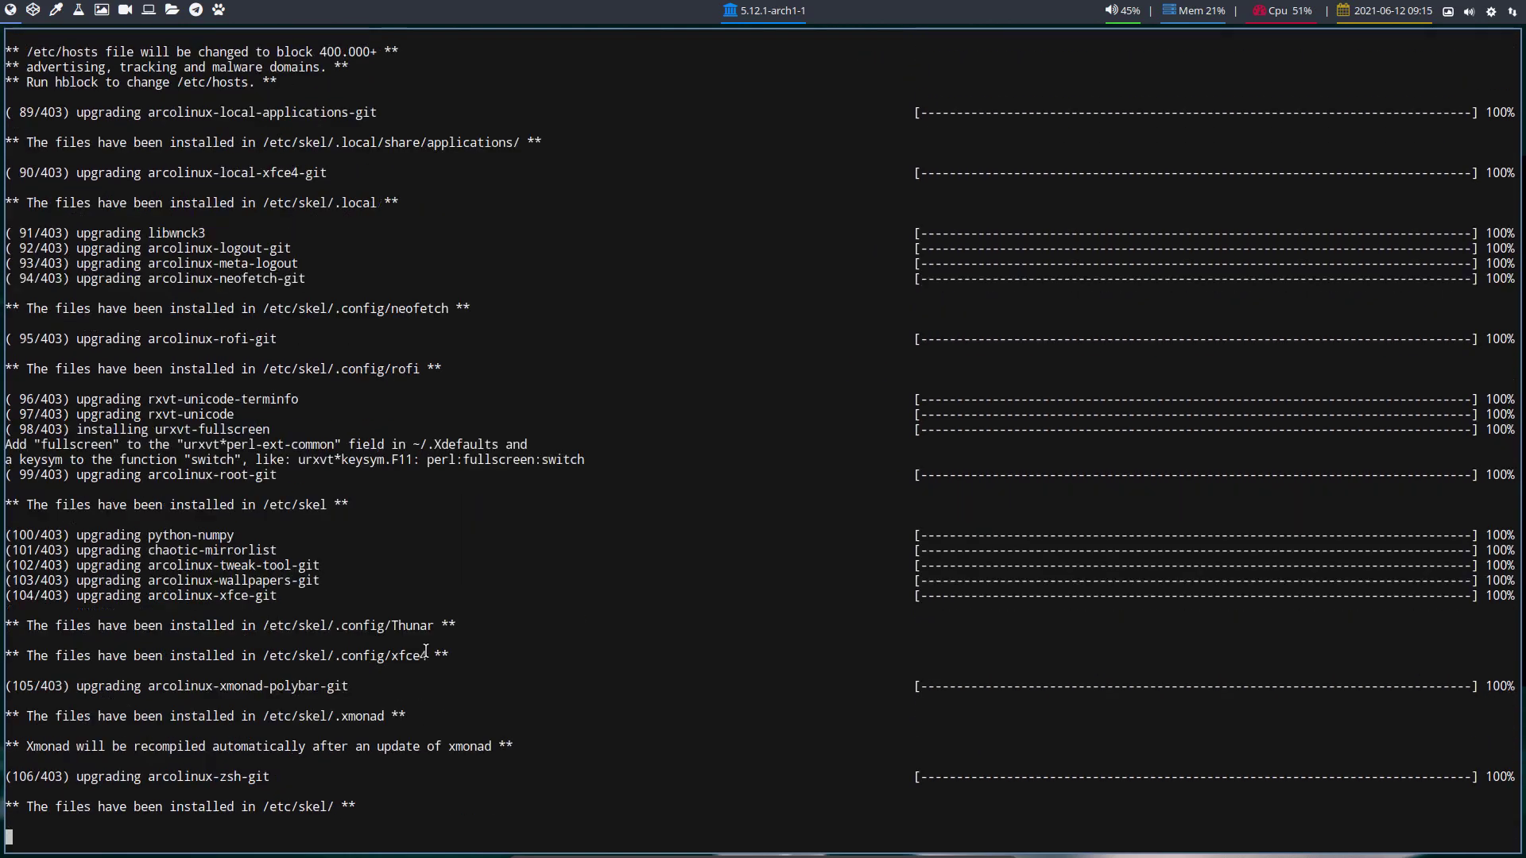
scroll(426, 652, up, 6)
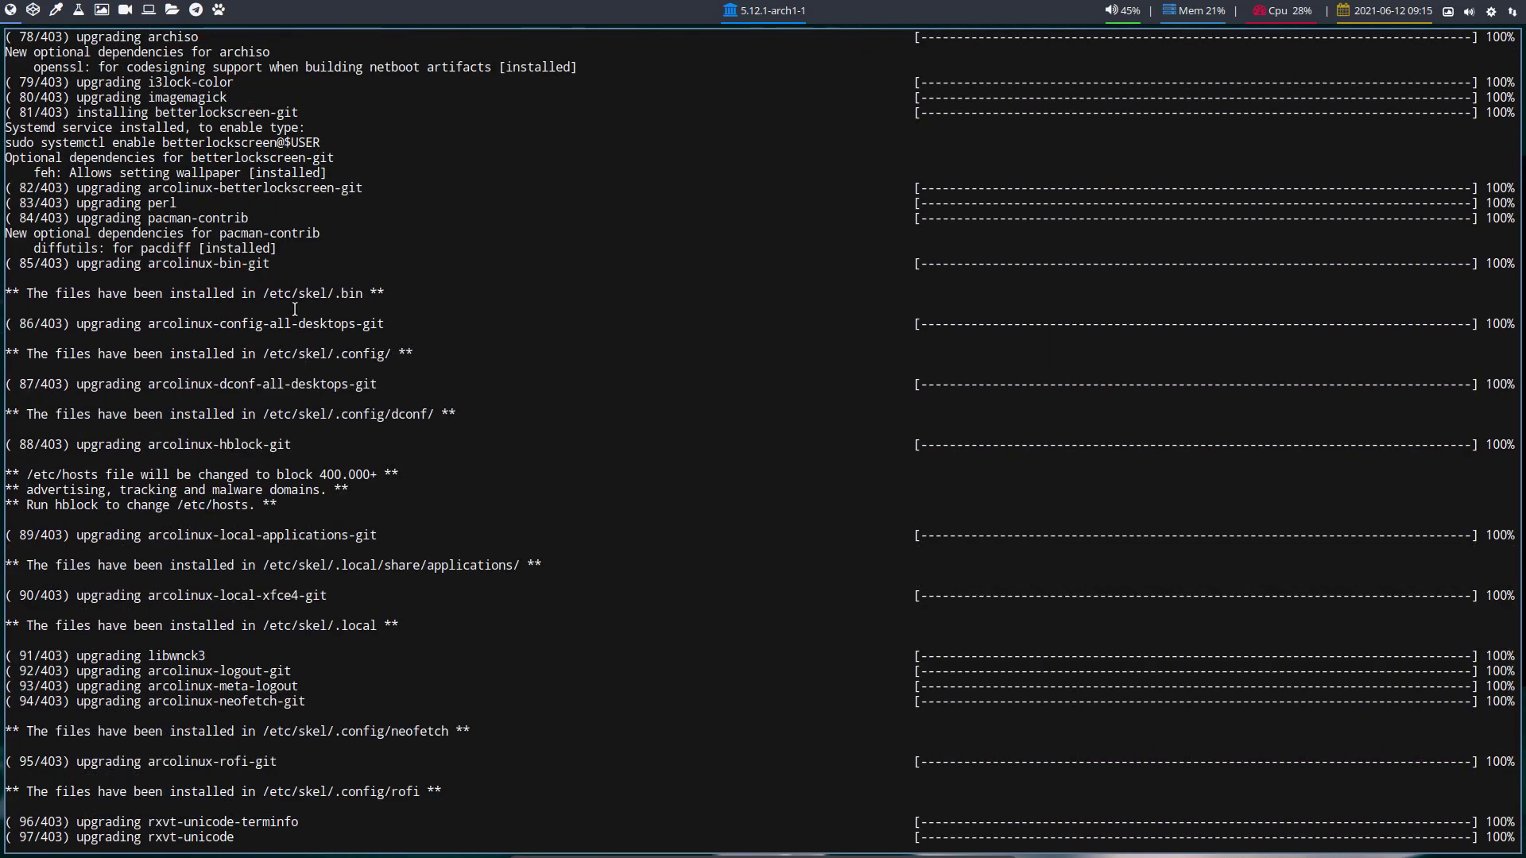
drag(250, 295, 377, 294)
triple_click(248, 333)
drag(249, 355, 379, 355)
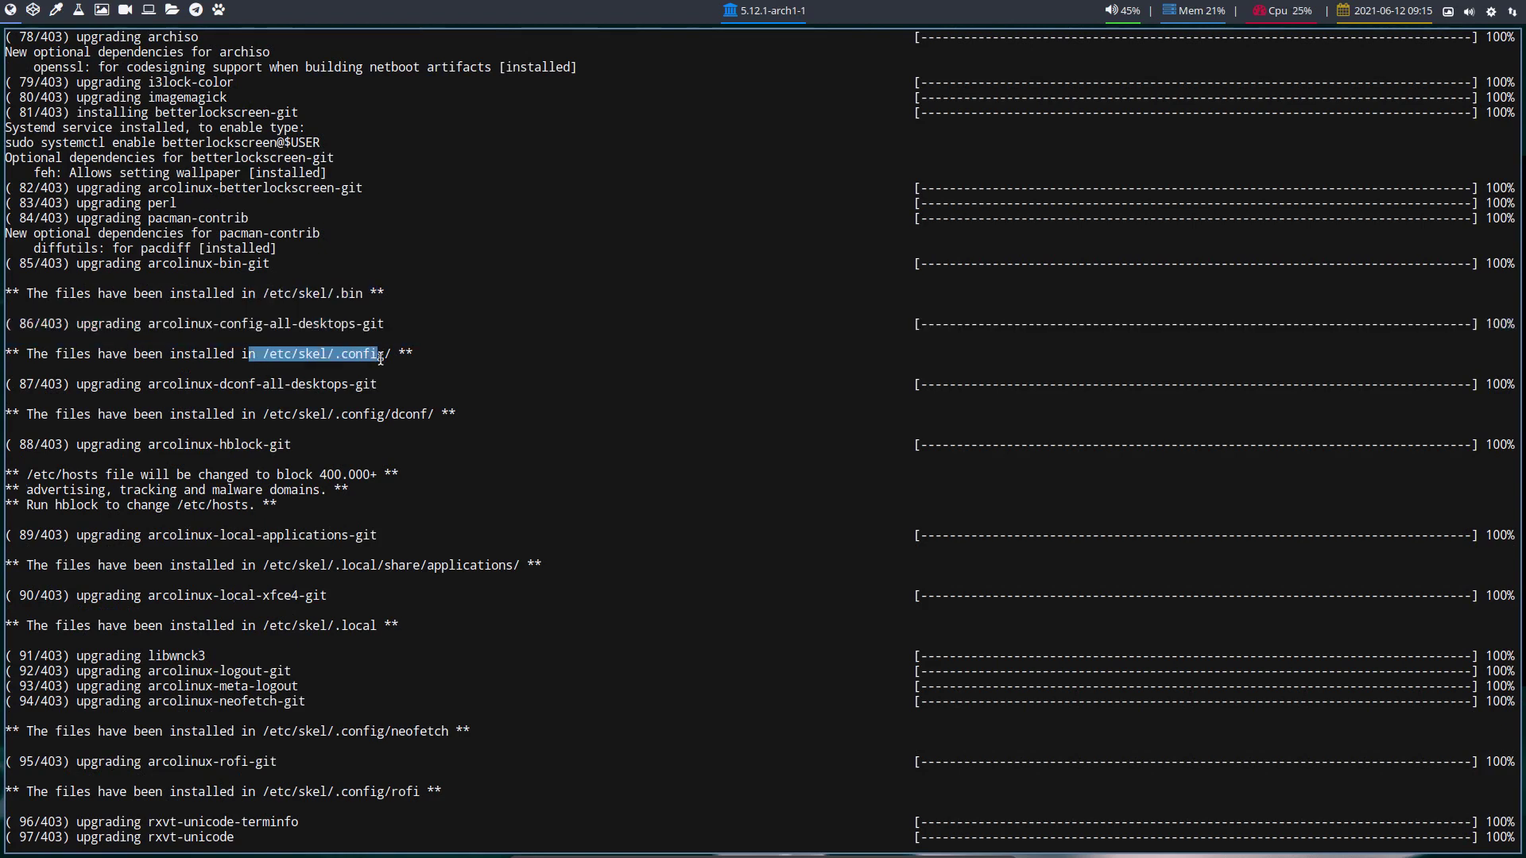
click(289, 396)
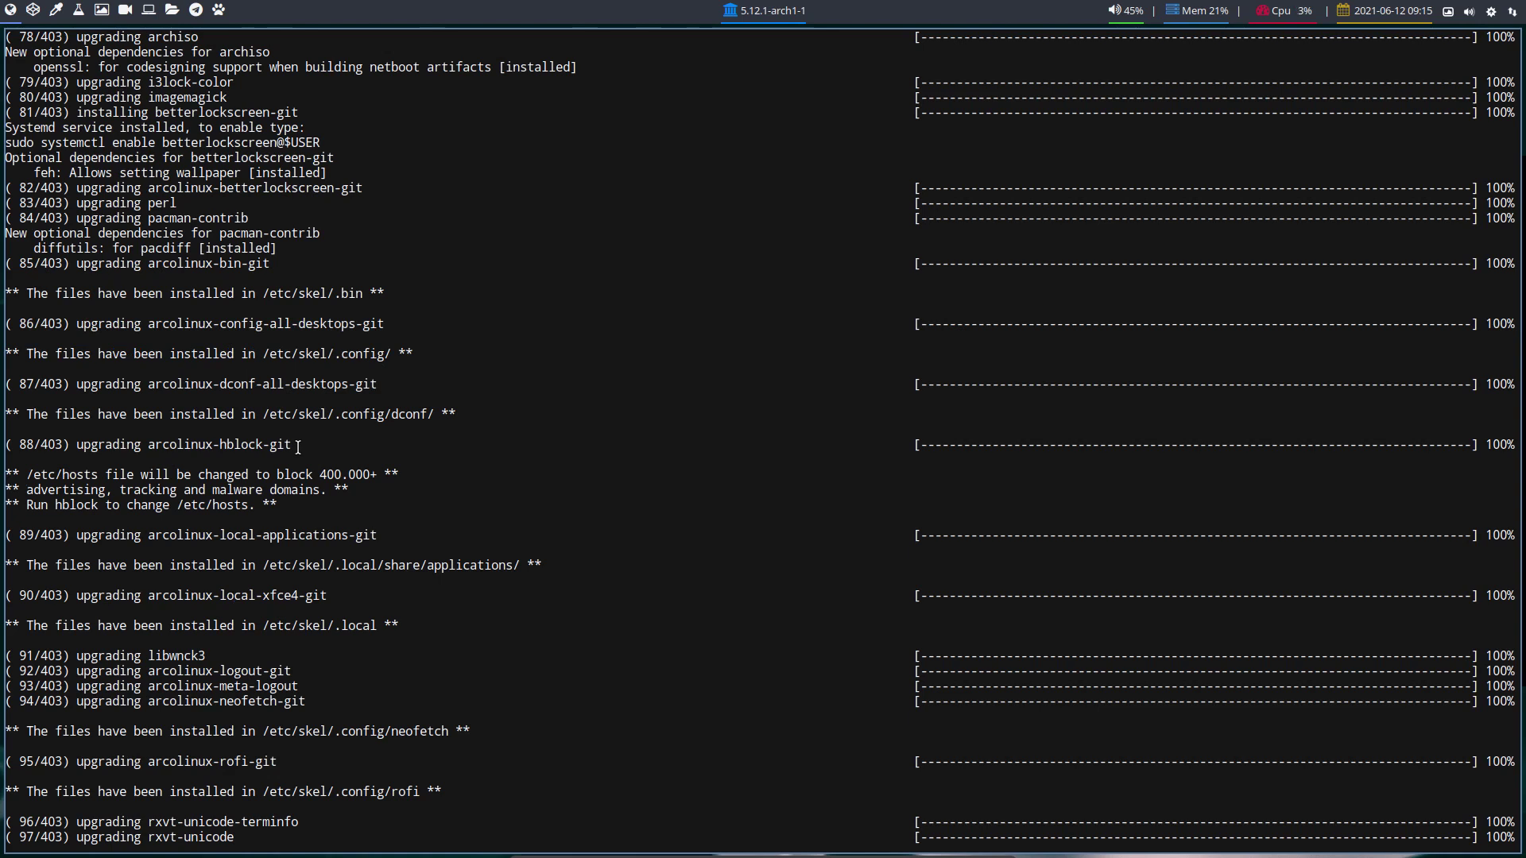
drag(256, 413, 339, 410)
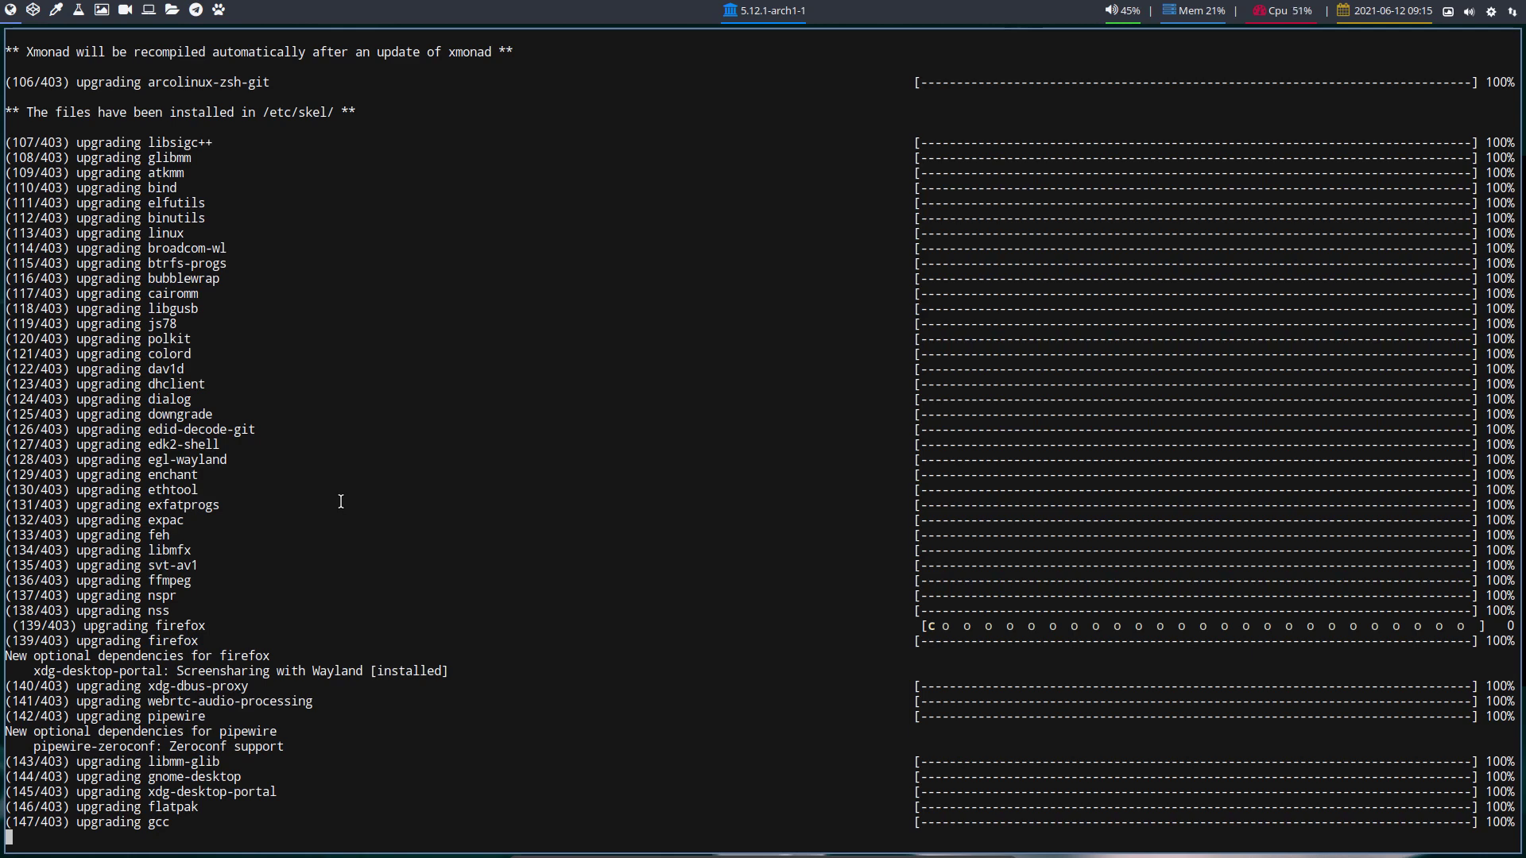
Highlight /etc/skel in the upgrade output, then move to the empty second workspace
drag(263, 112, 329, 111)
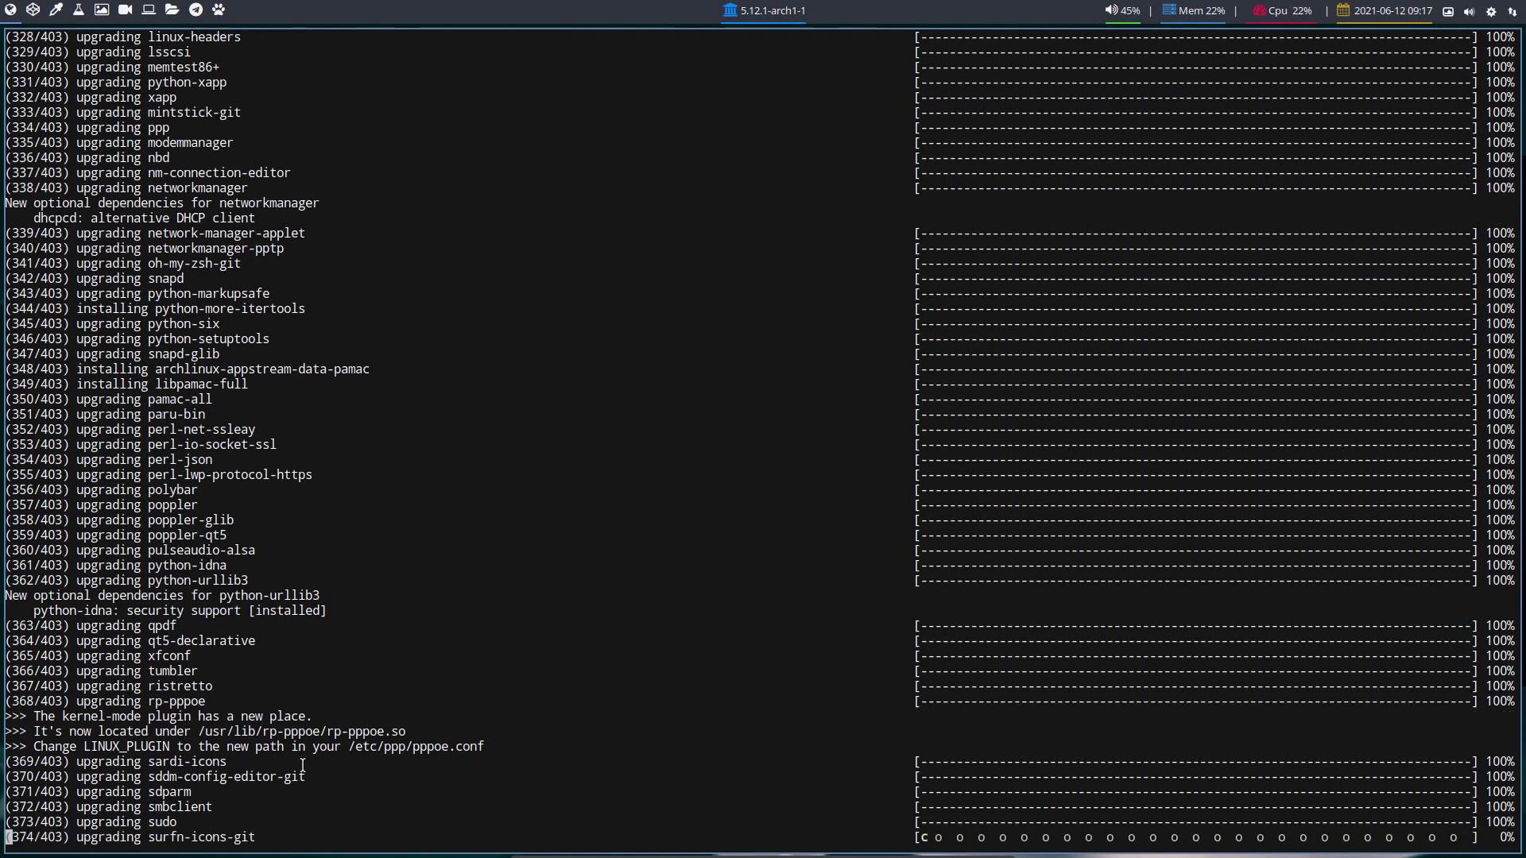
click(32, 11)
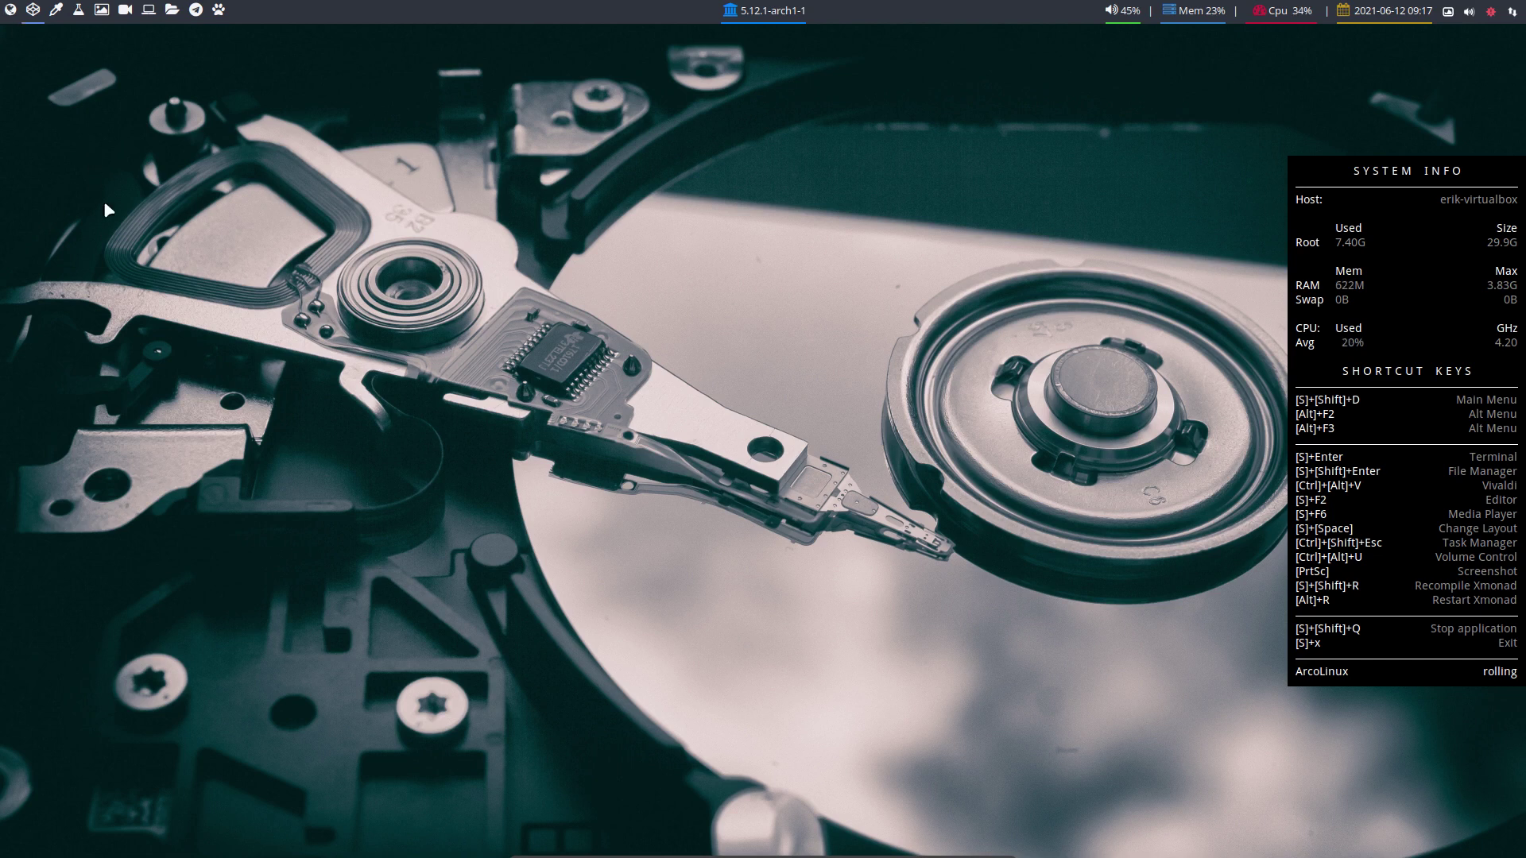
Mark the thunar and tmux upgrade lines, then duplicate the hidden .xmonad folder in the home folder
click(8, 9)
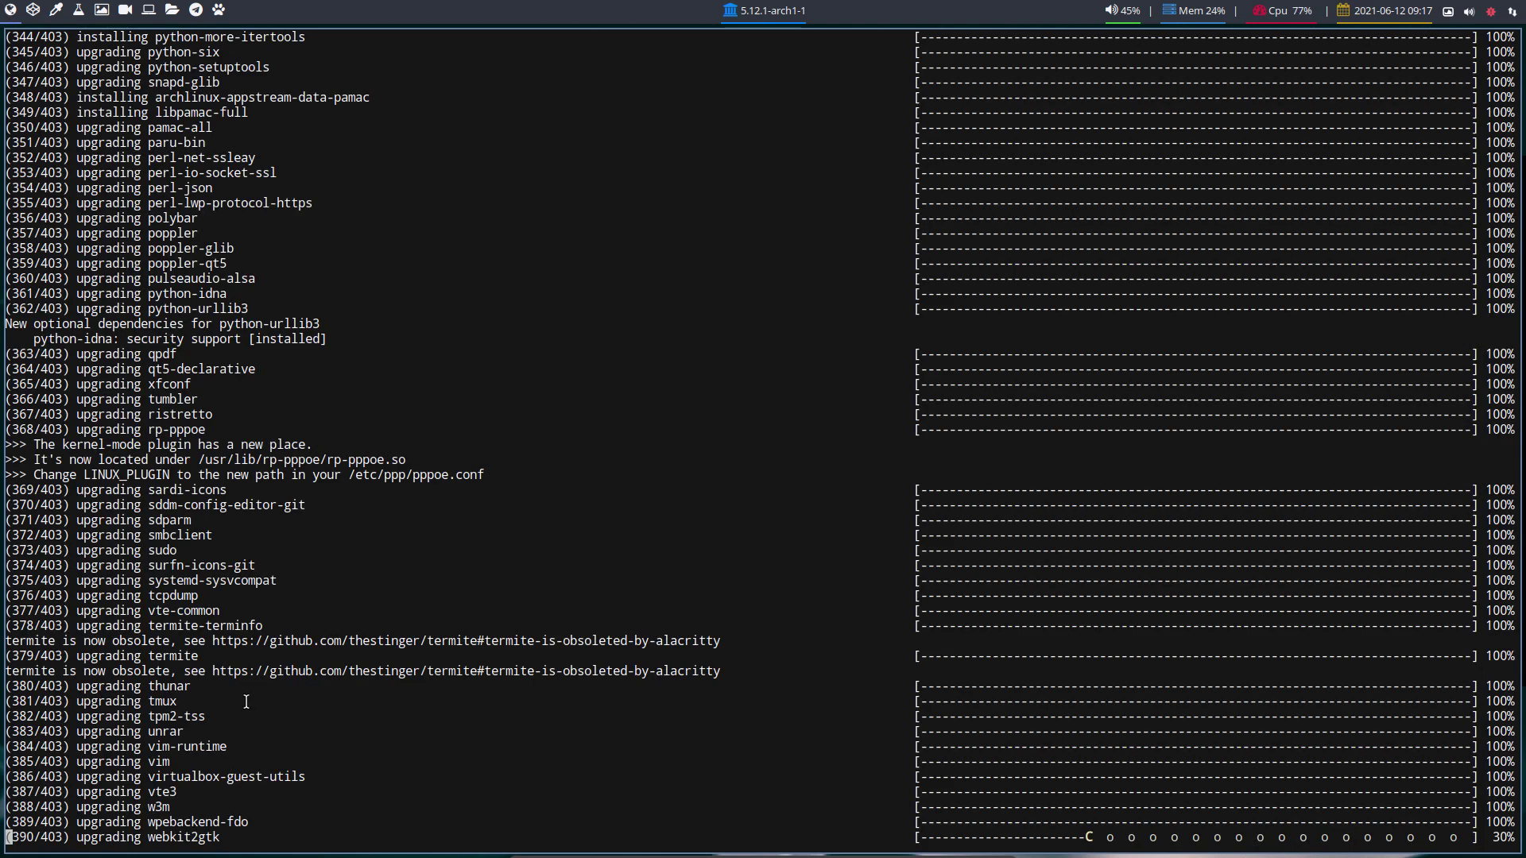
drag(114, 688, 213, 703)
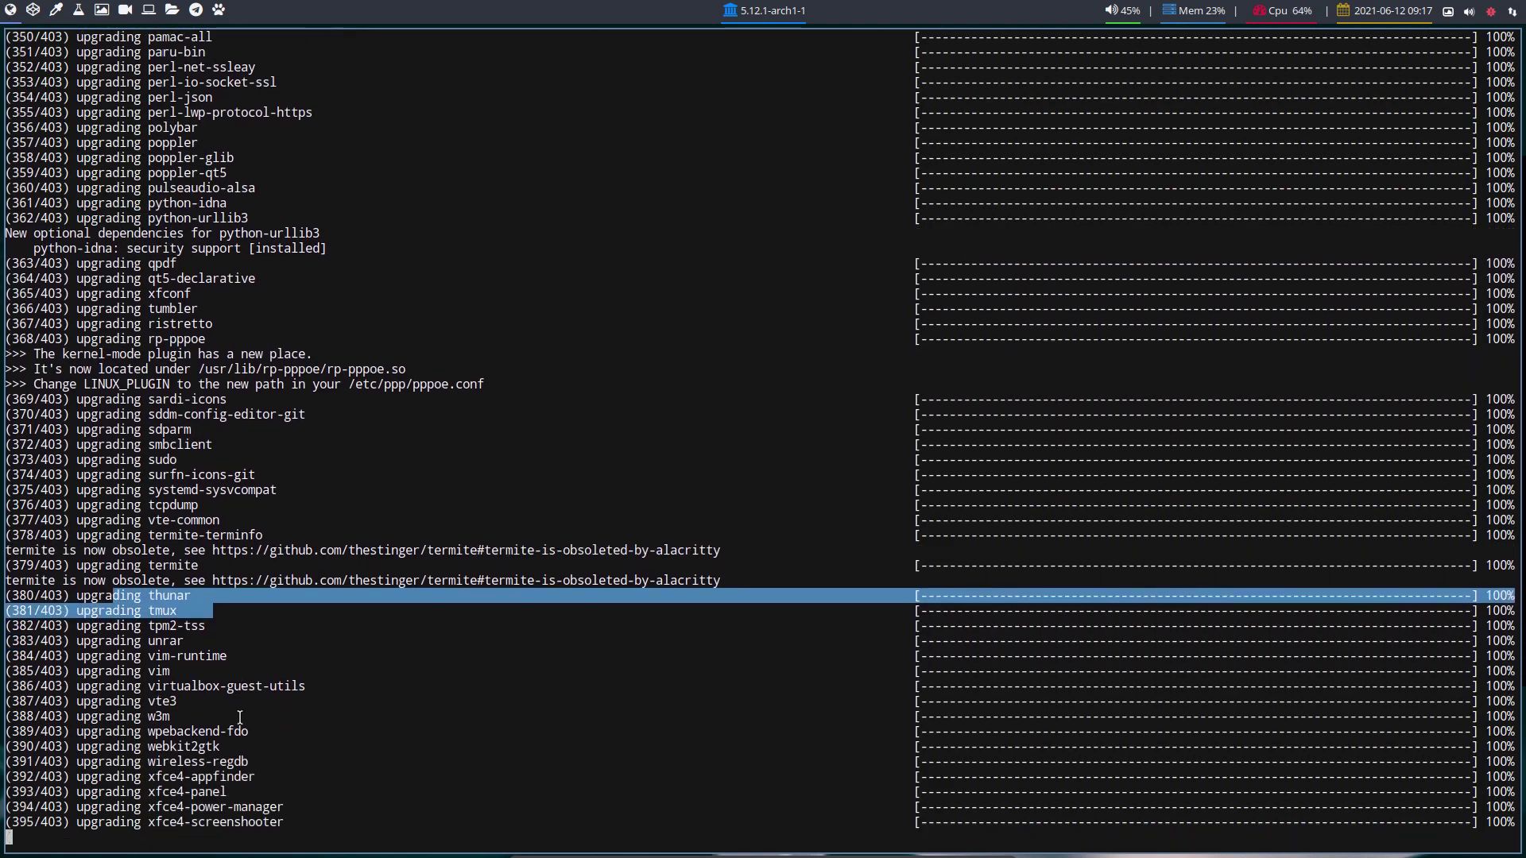
key(super+f)
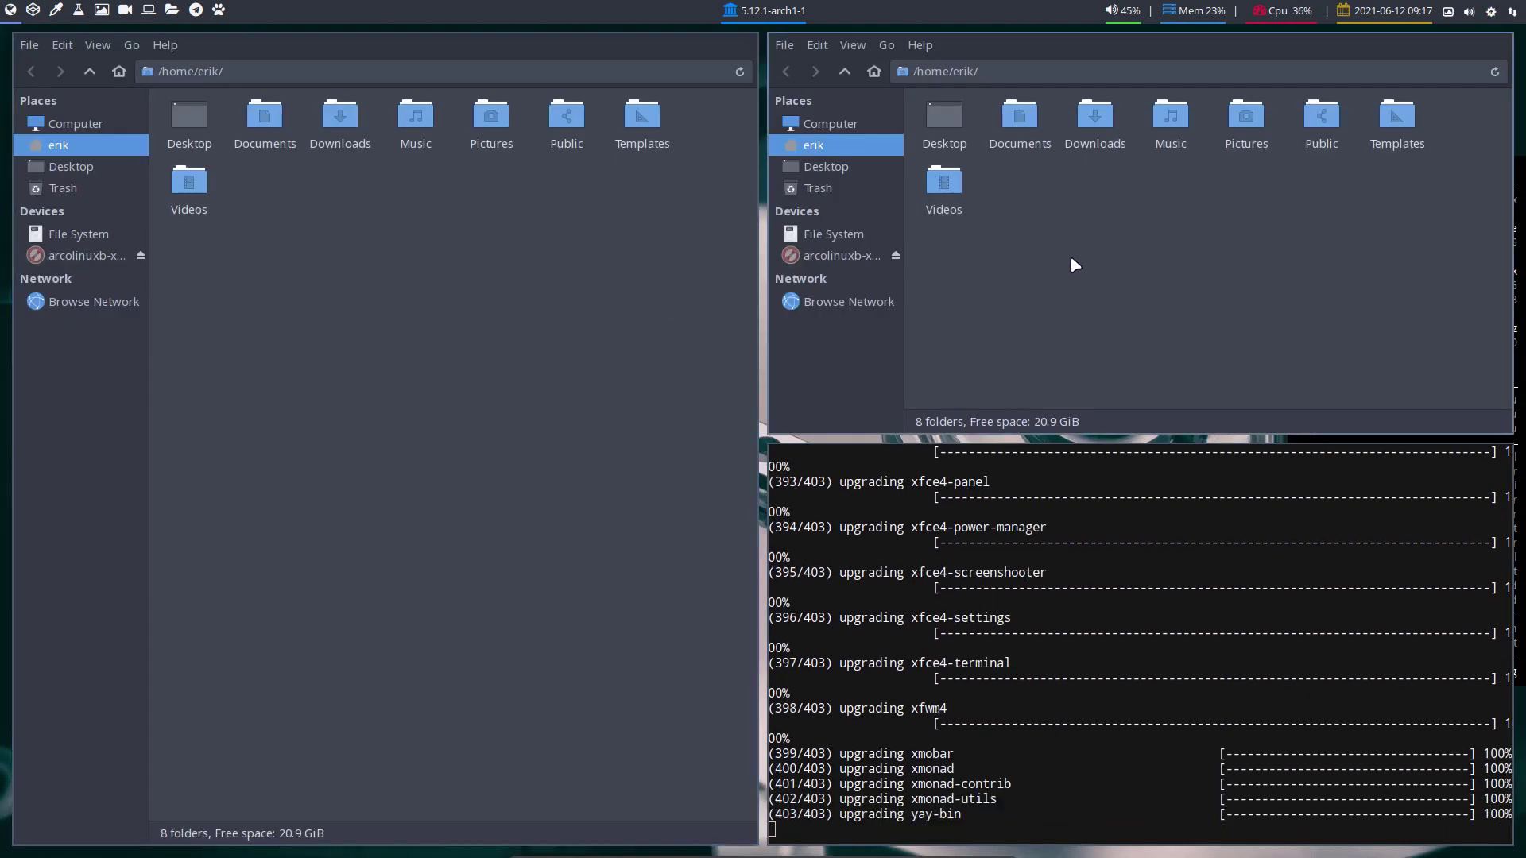
key(super+q)
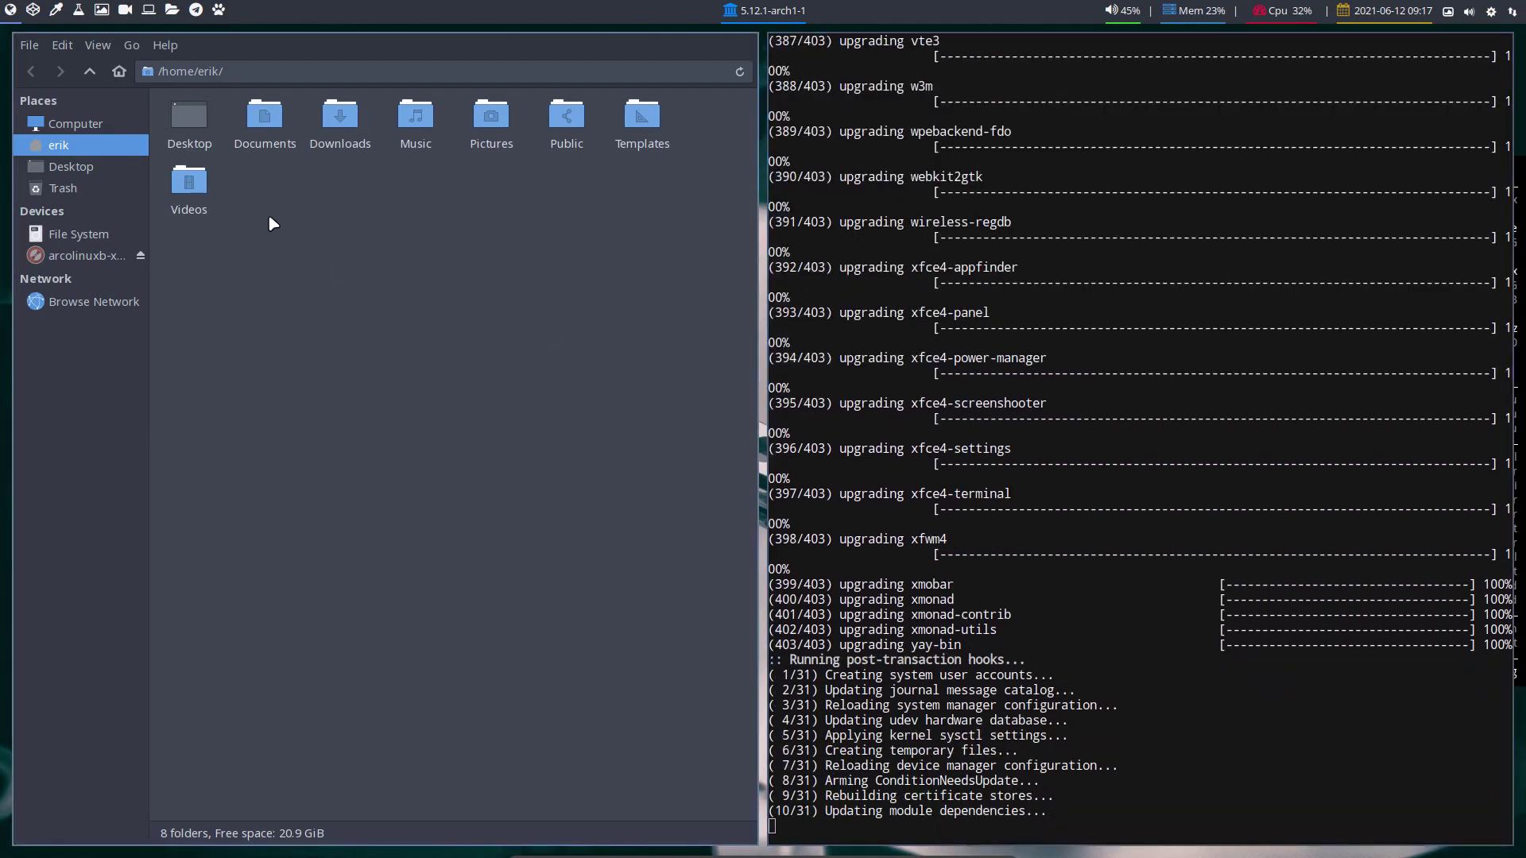
key(ctrl+h)
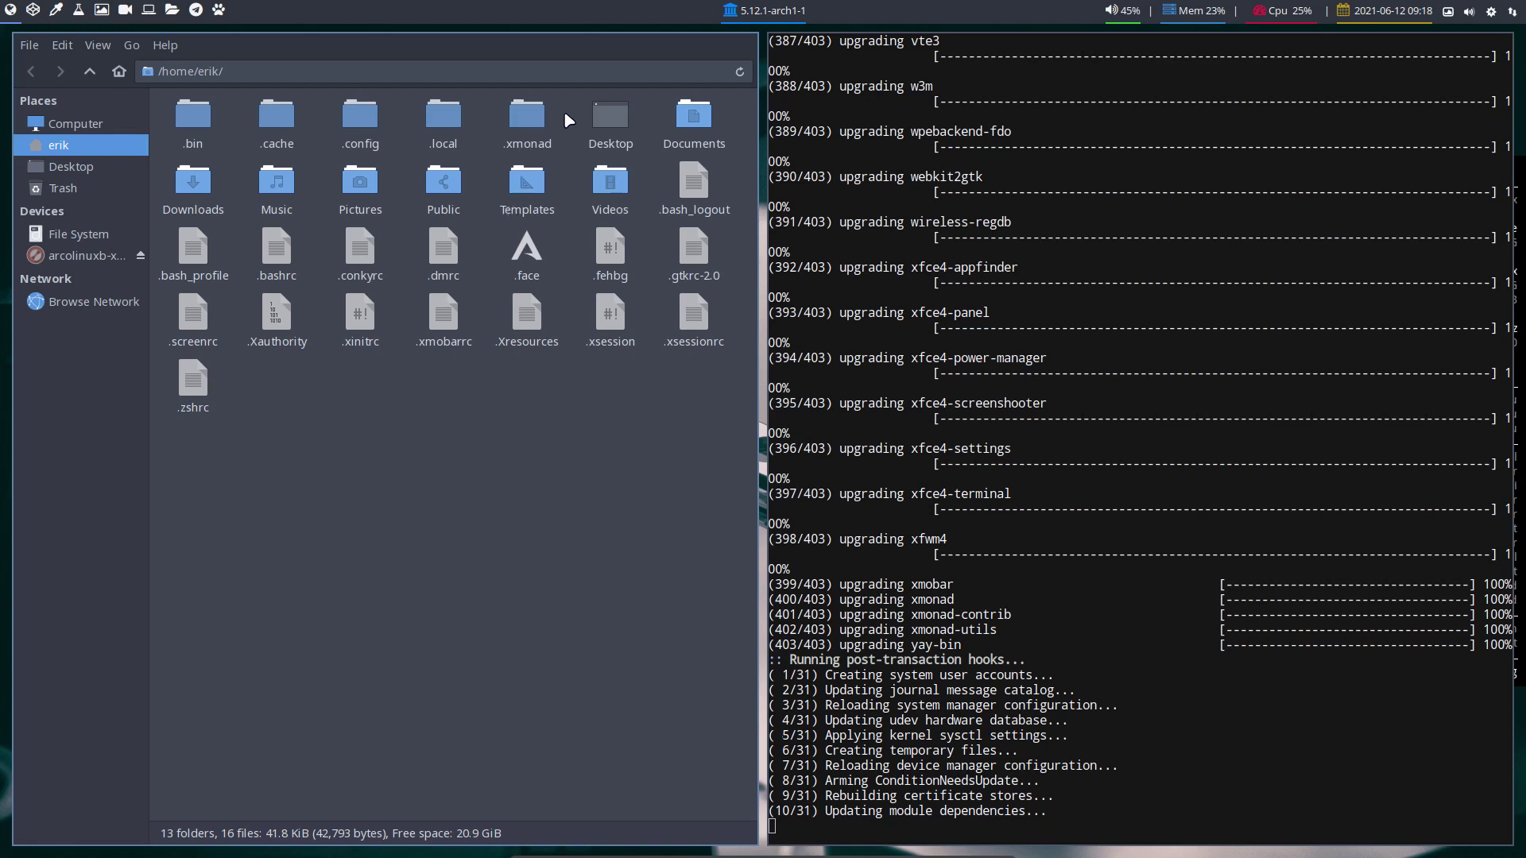
click(528, 117)
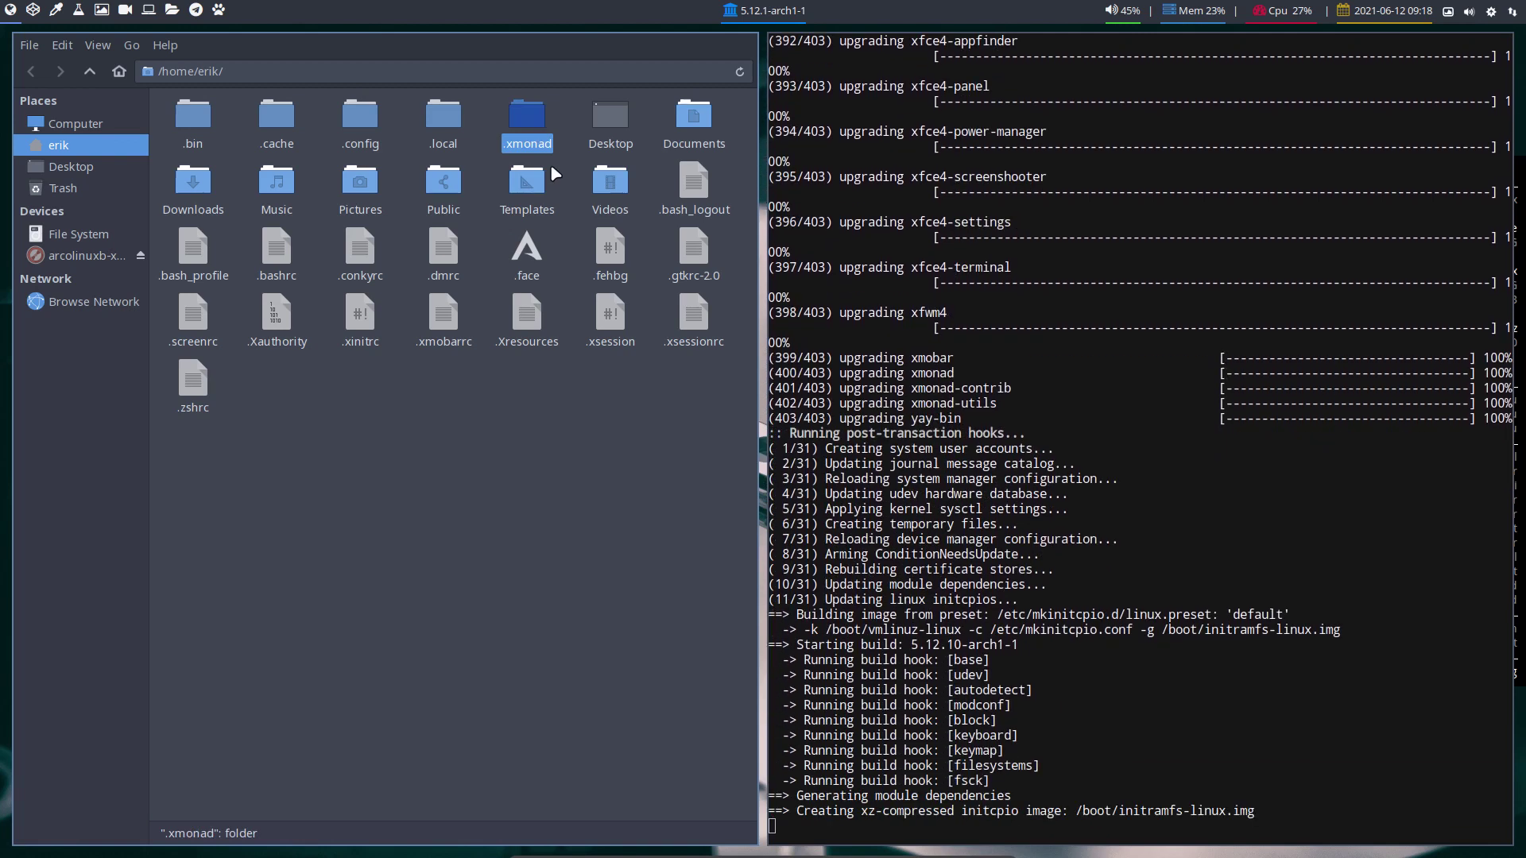
key(ctrl+c)
key(ctrl+v)
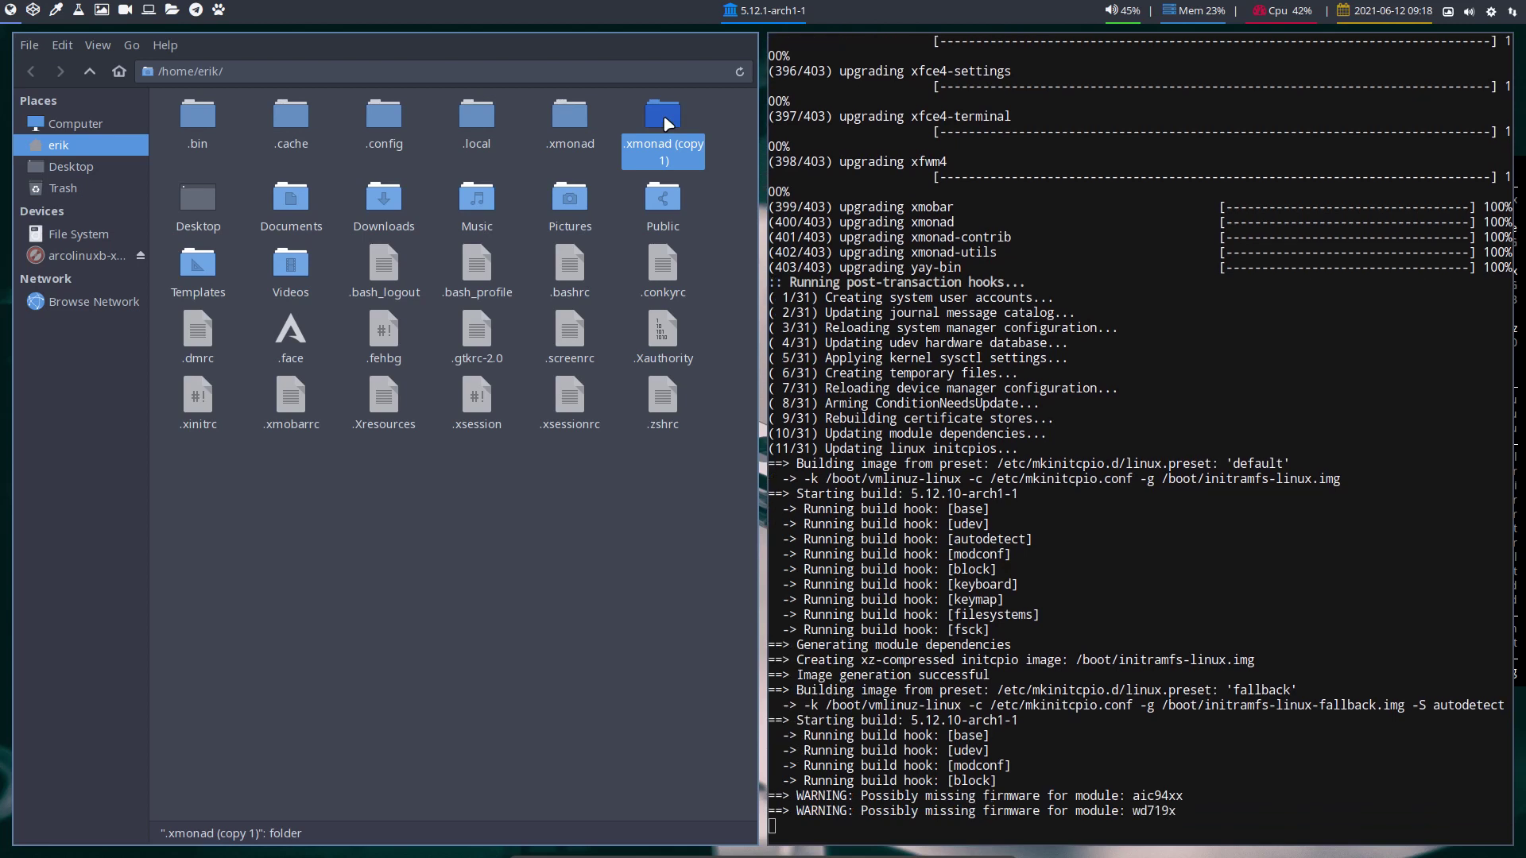
Give ownership of both .xmonad folders to the user
click(568, 118)
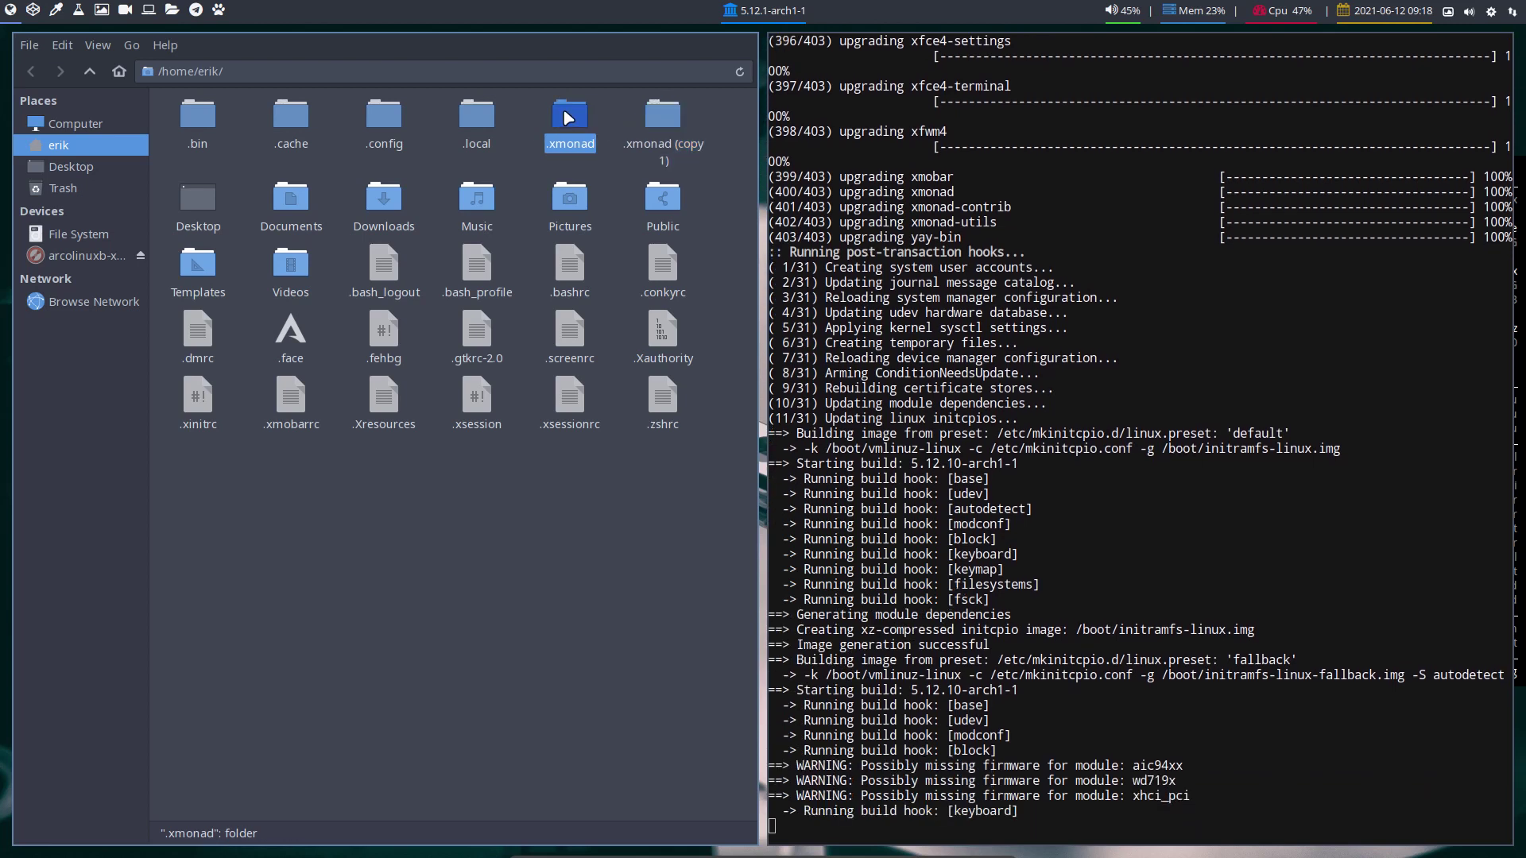
drag(521, 104, 662, 133)
right_click(663, 133)
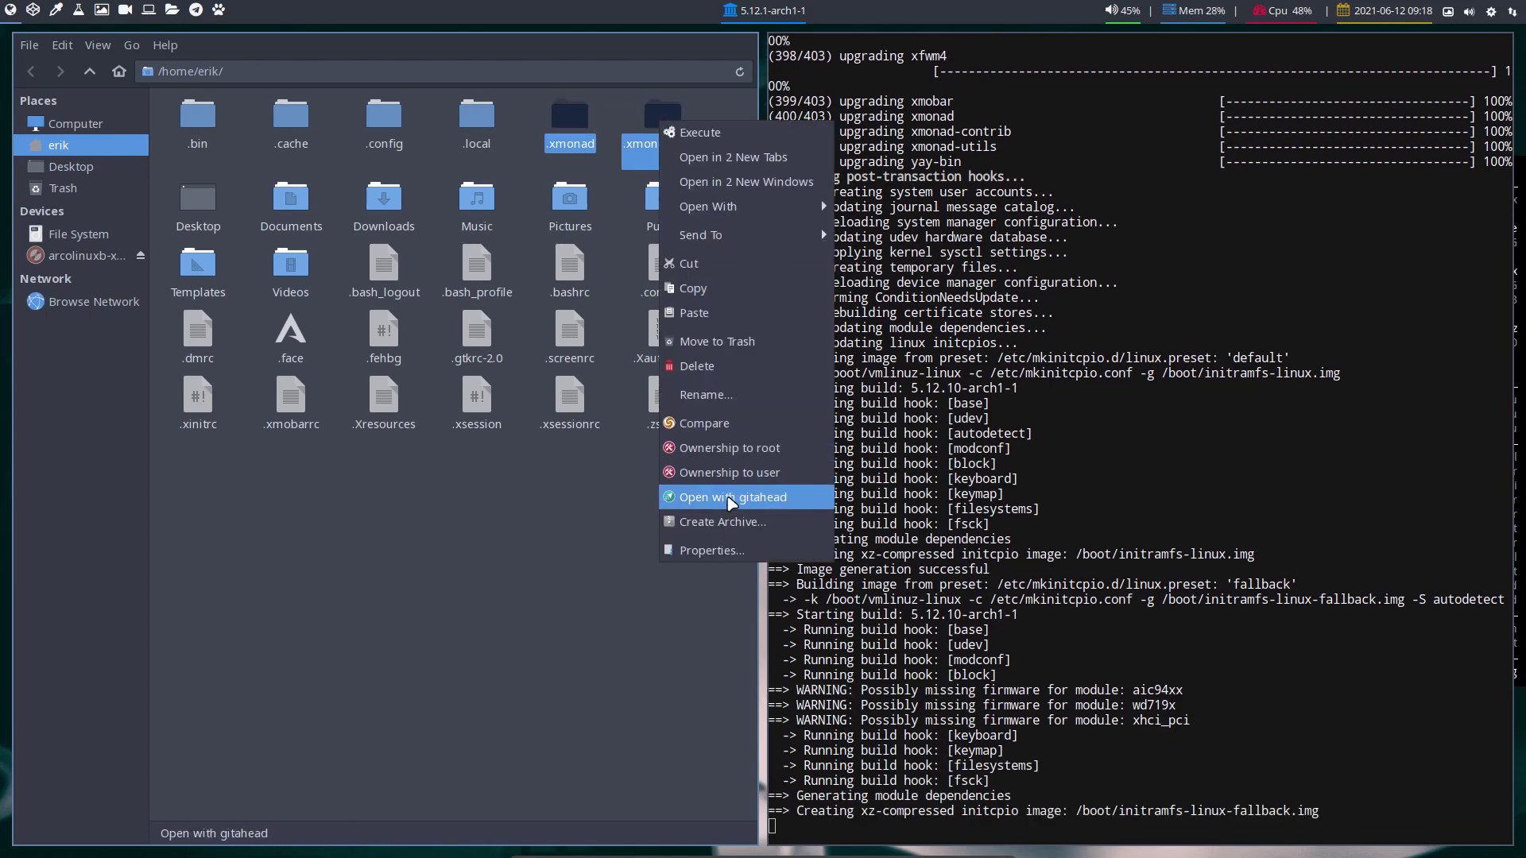
click(720, 462)
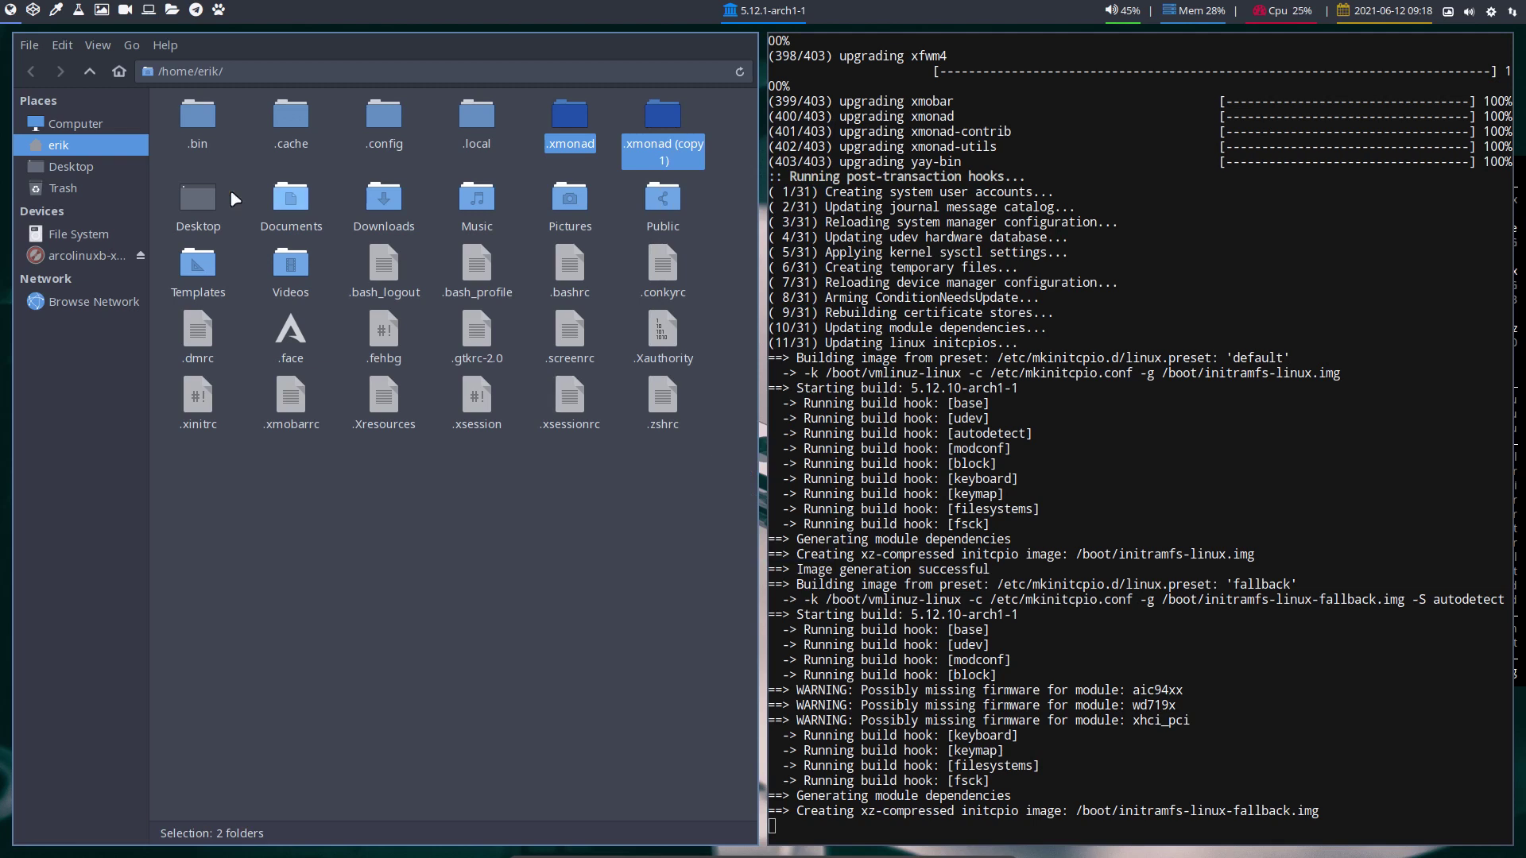
Open a terminal on the second workspace and run sudo pacman -S meld
click(33, 9)
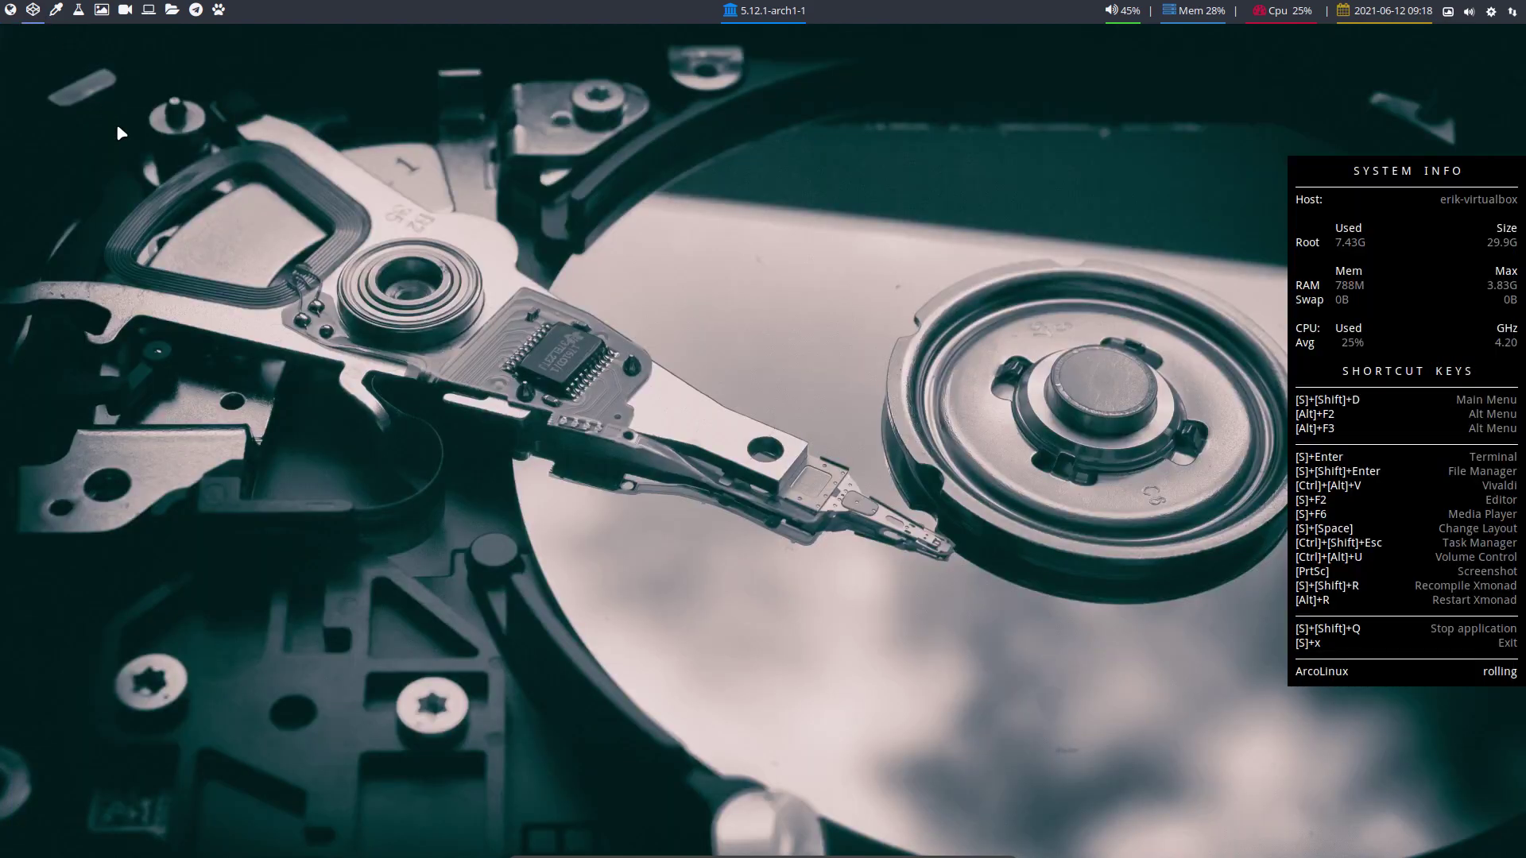
key(super+Return)
text(sudo pacm)
key(BackSpace)
key(BackSpace)
key(BackSpace)
key(BackSpace)
text(pacman -S meld)
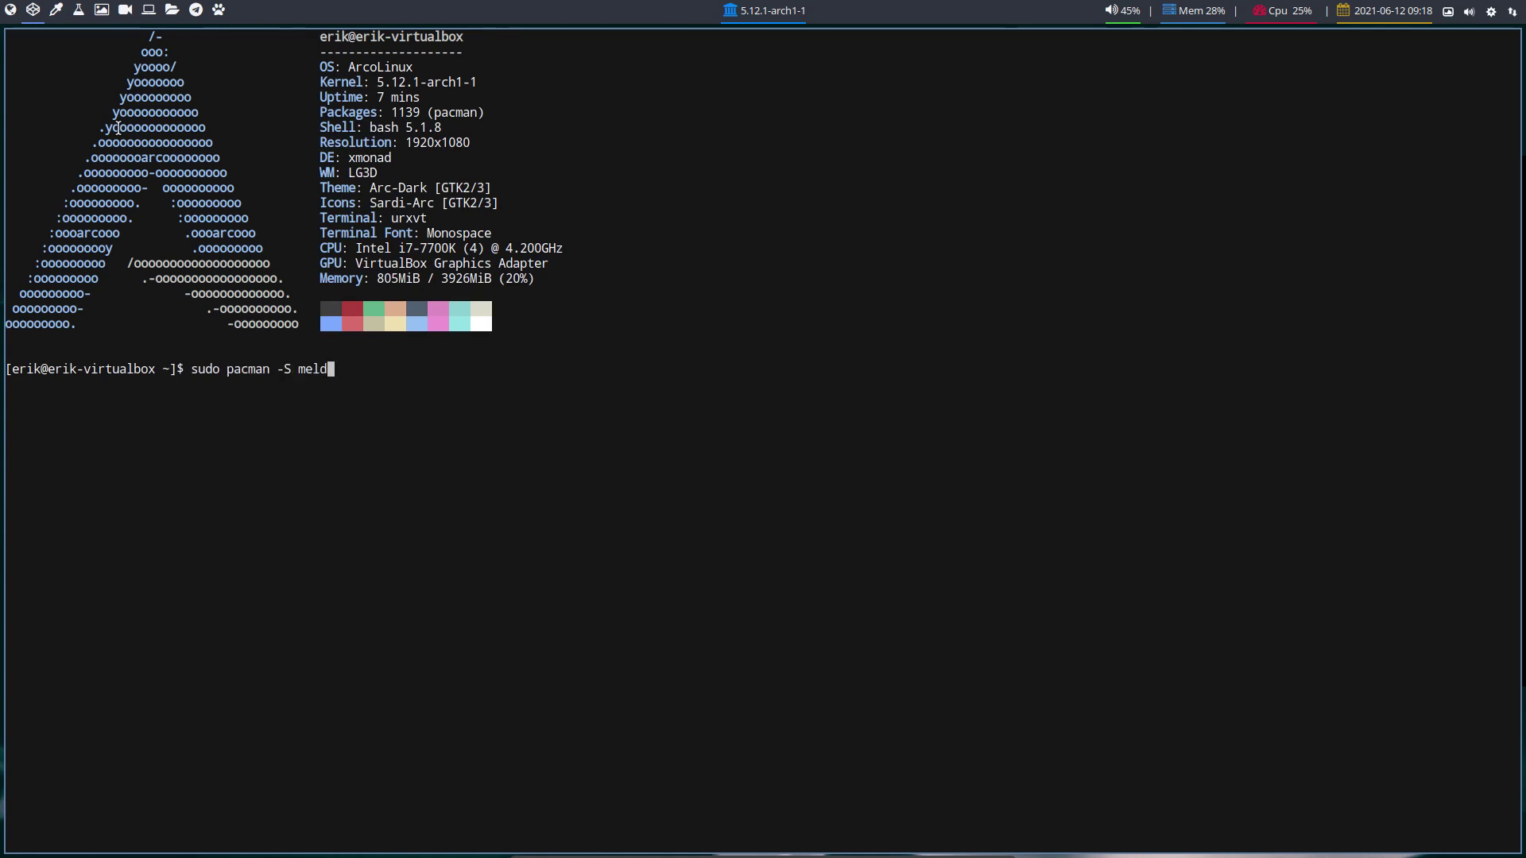
key(Return)
key(Return)
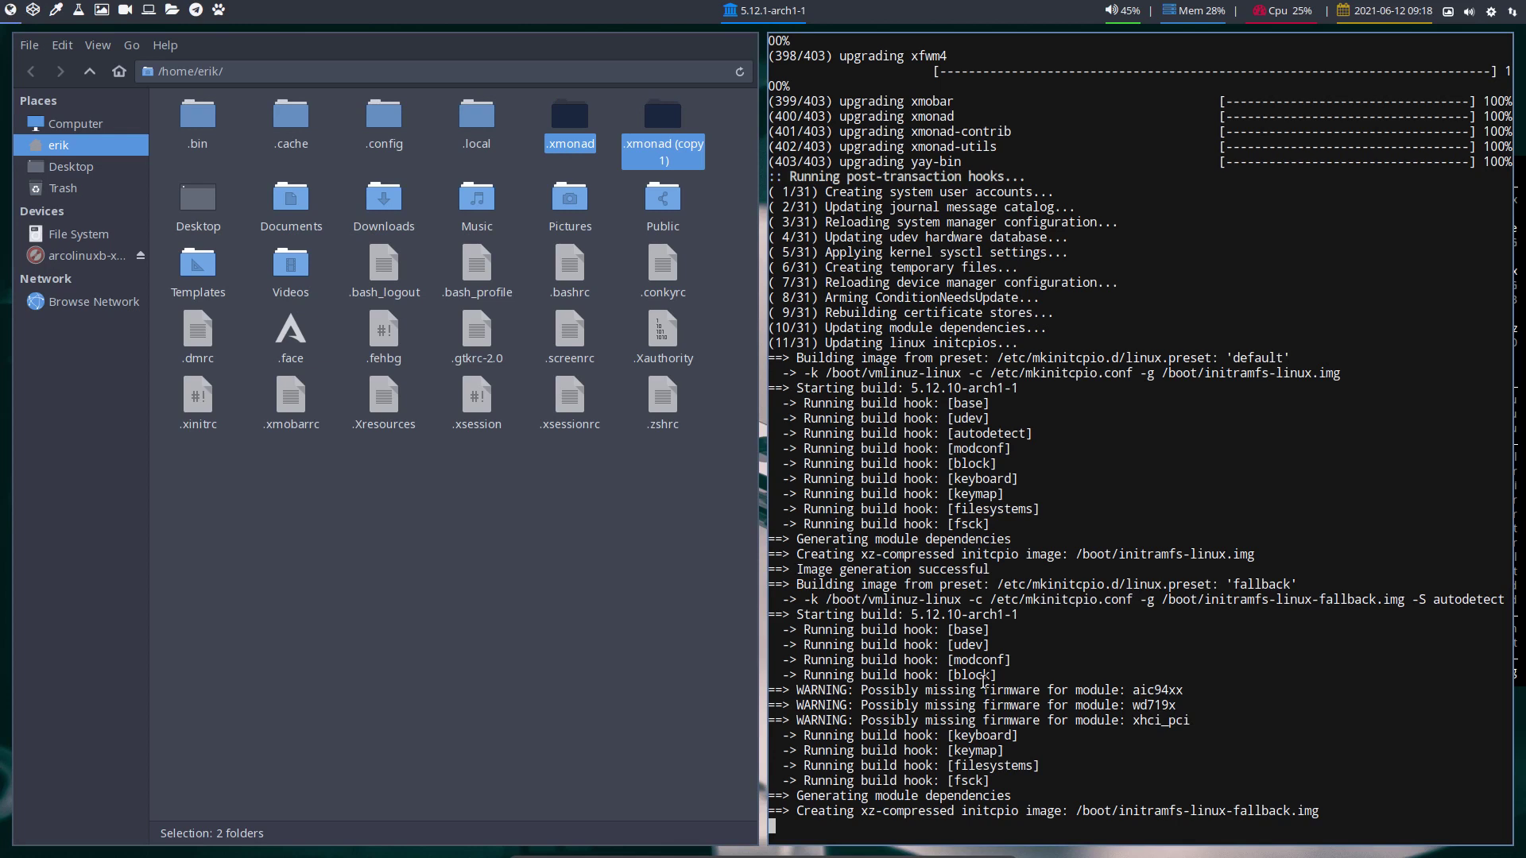
Run alias unlock and highlight its command and the lock file path in the error
click(39, 17)
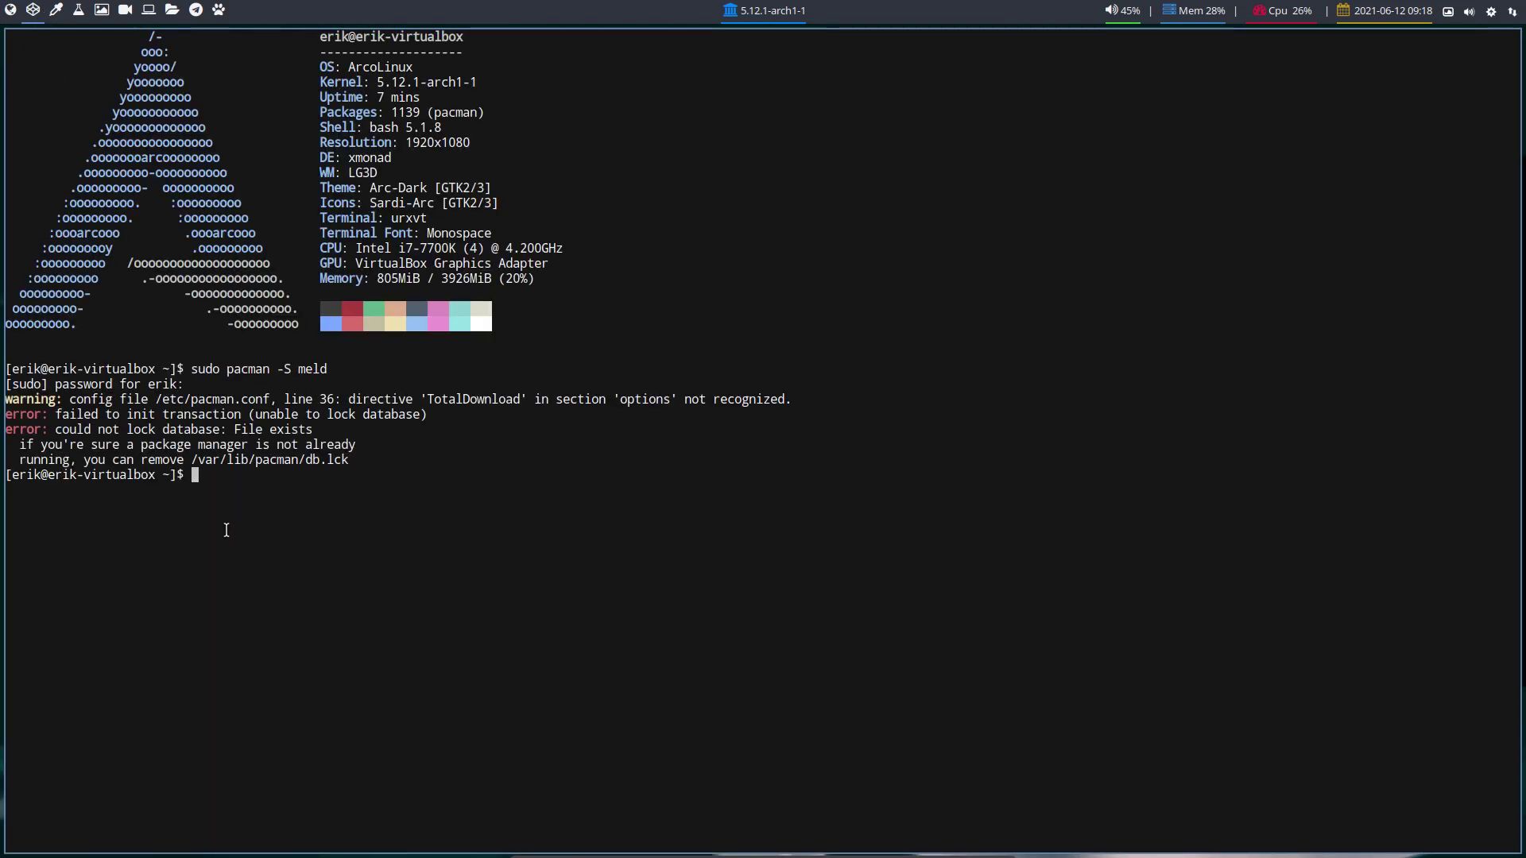
text(alias unlock)
key(Return)
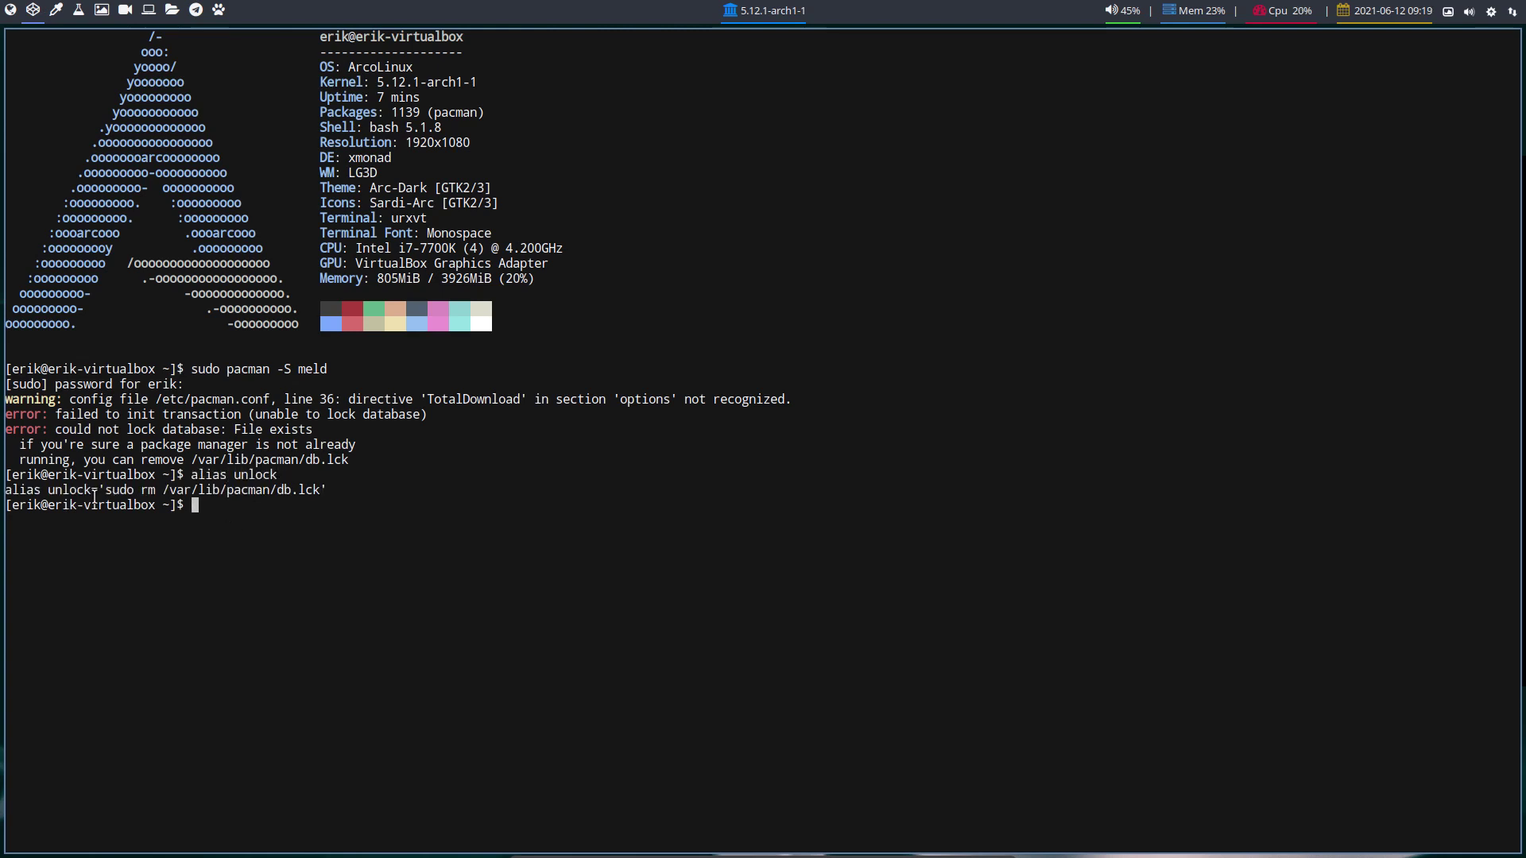
drag(104, 490, 321, 492)
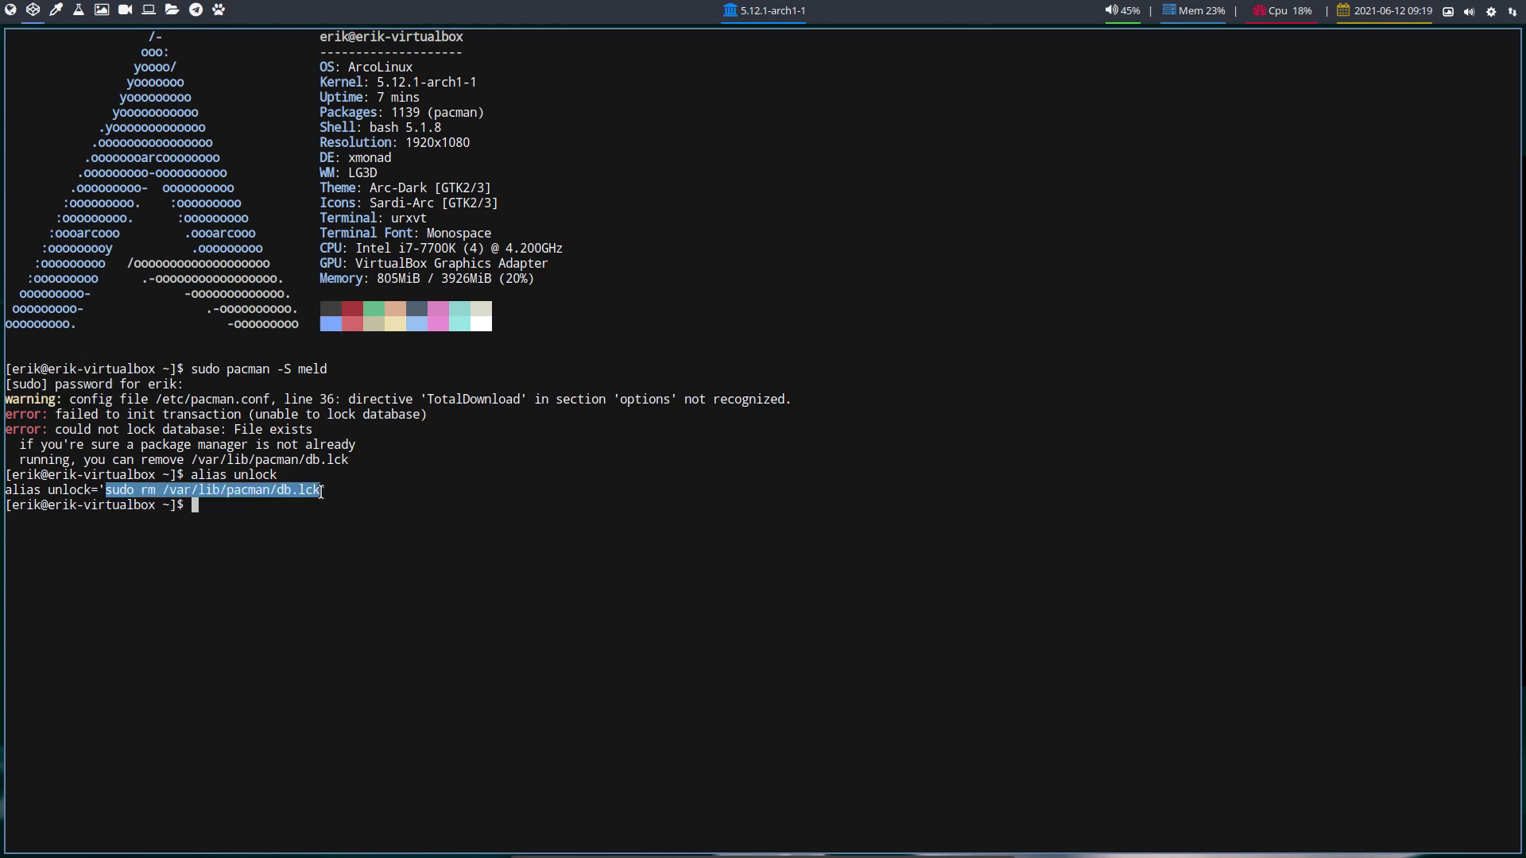
drag(192, 461, 350, 461)
click(301, 517)
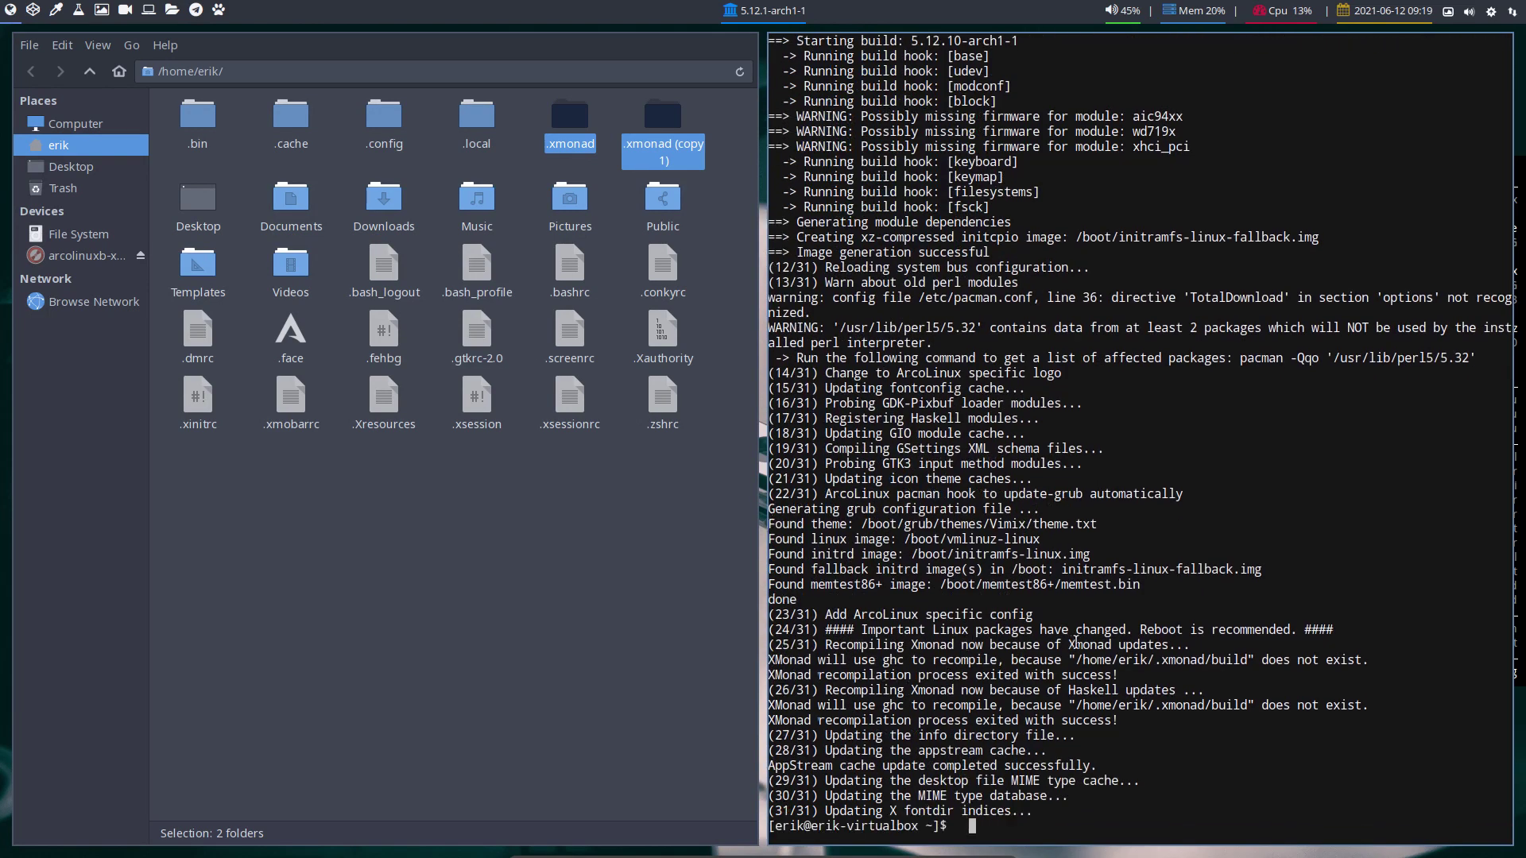
Highlight the xmonad recompiling line and its successful exit in the update log
drag(1191, 645, 819, 646)
mouse_move(788, 852)
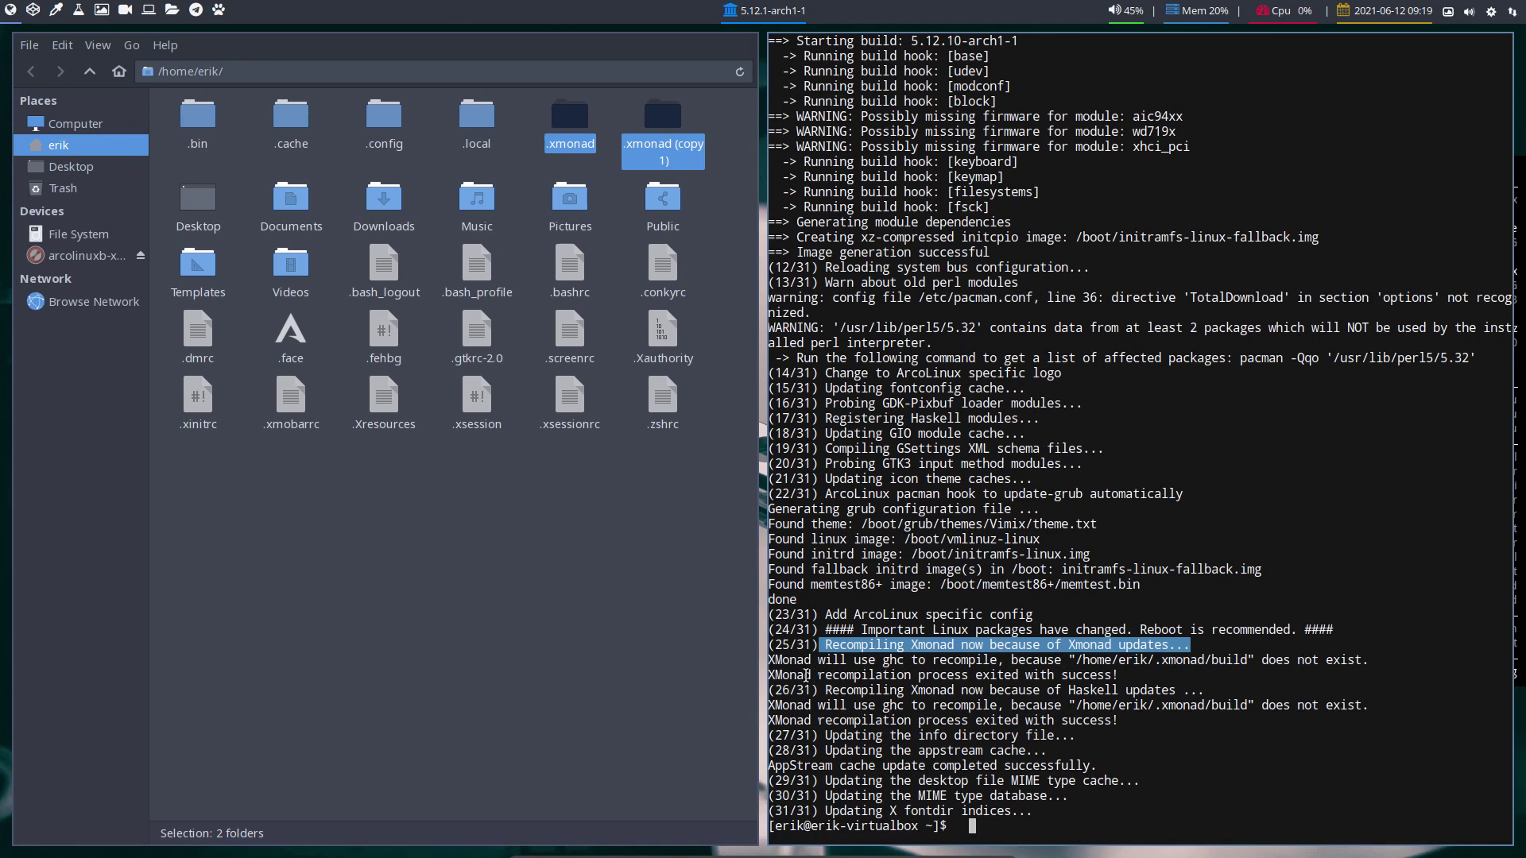
drag(1114, 675, 1026, 675)
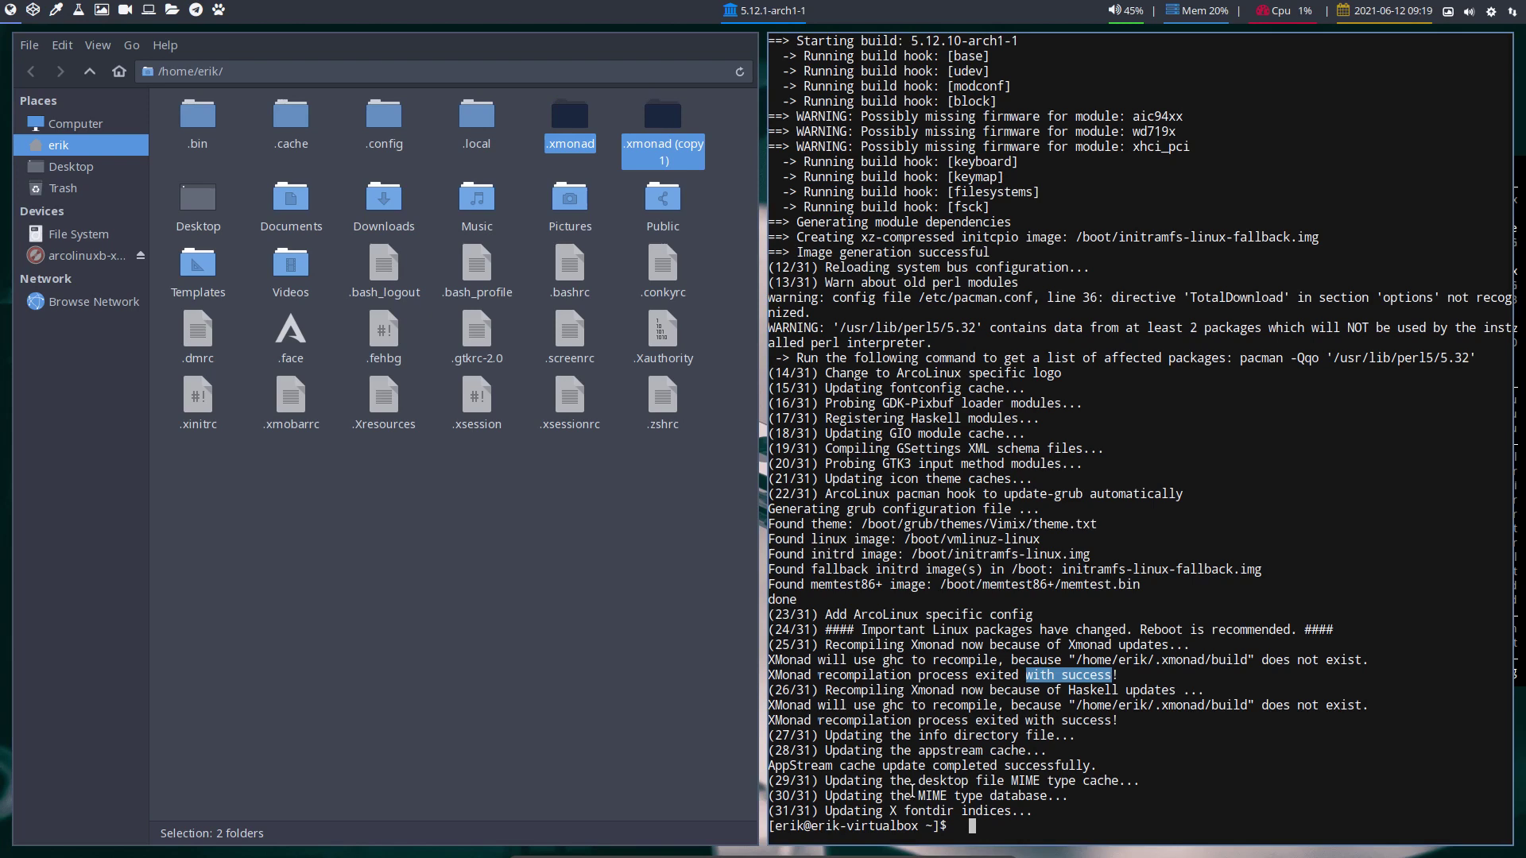
Reboot the virtual machine with the sr alias and the sudo password
text(sr)
key(Return)
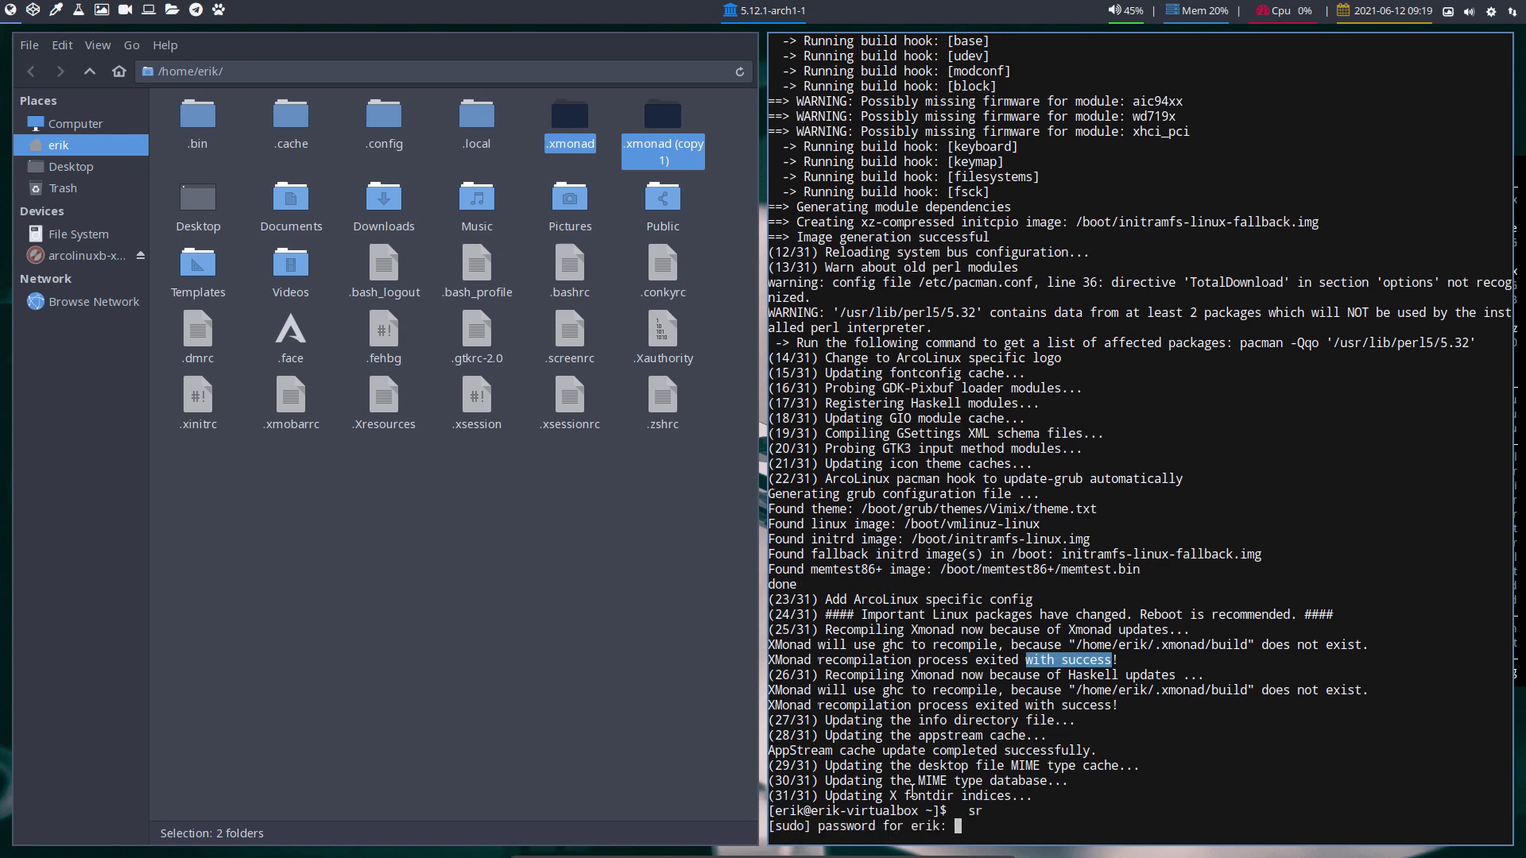
key(Return)
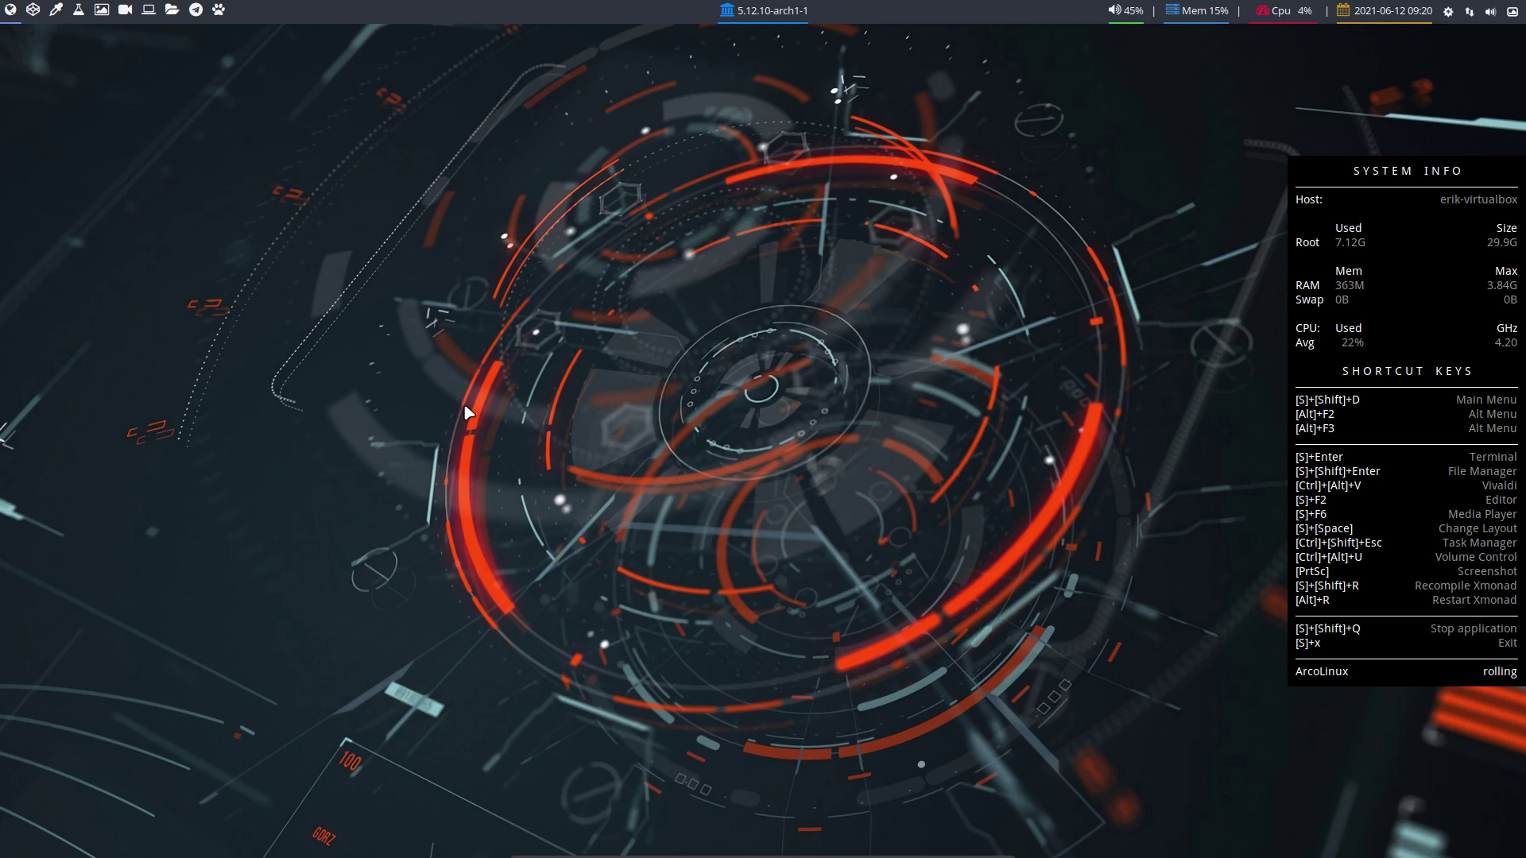
Open a terminal, run alias skel, and highlight the alias name and its .config copy command
key(super+Return)
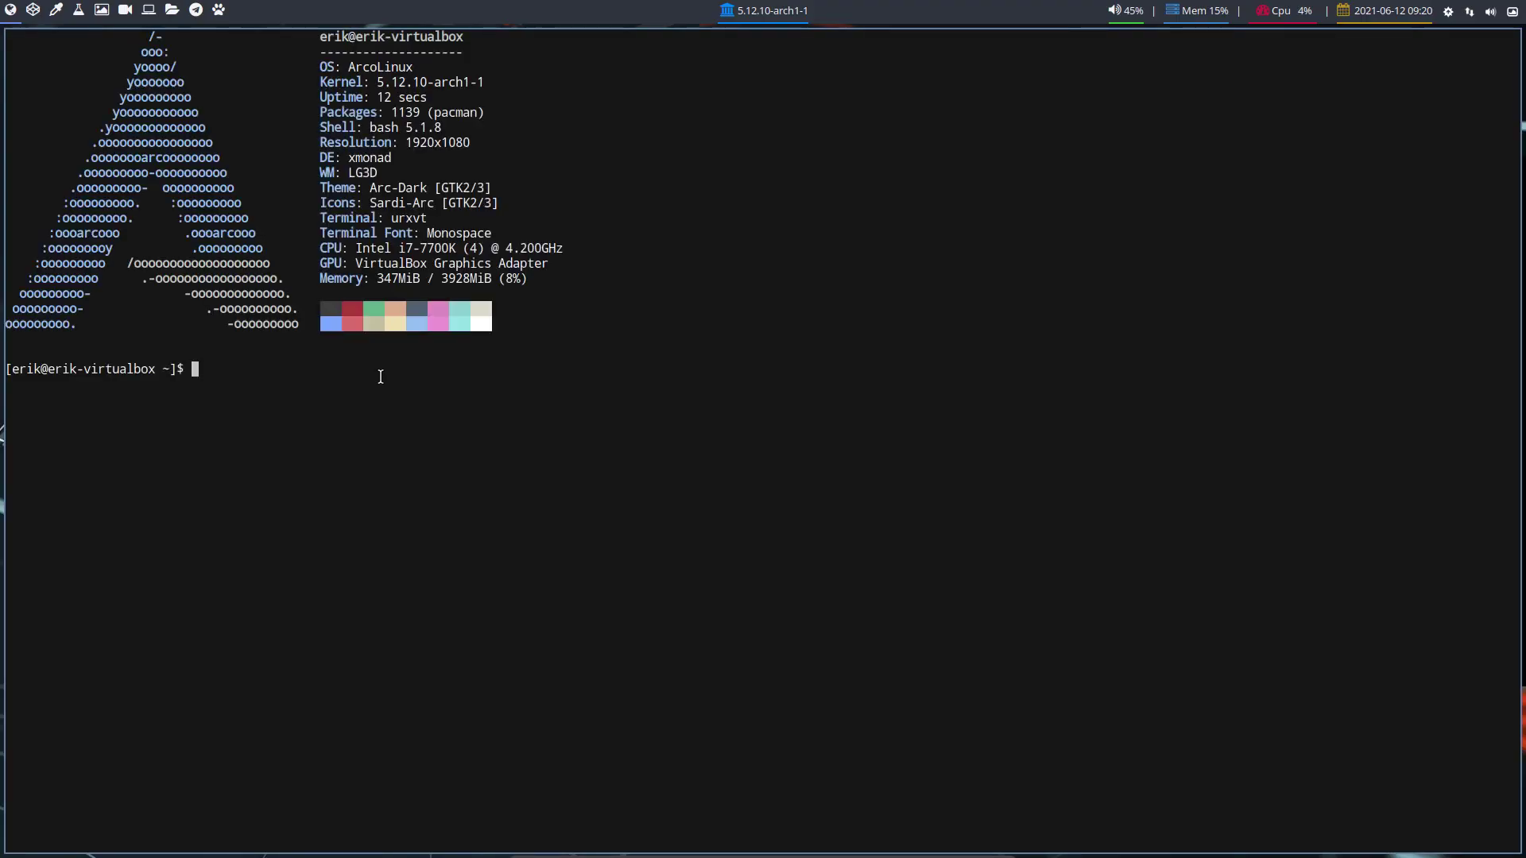
text(alias skel)
key(Return)
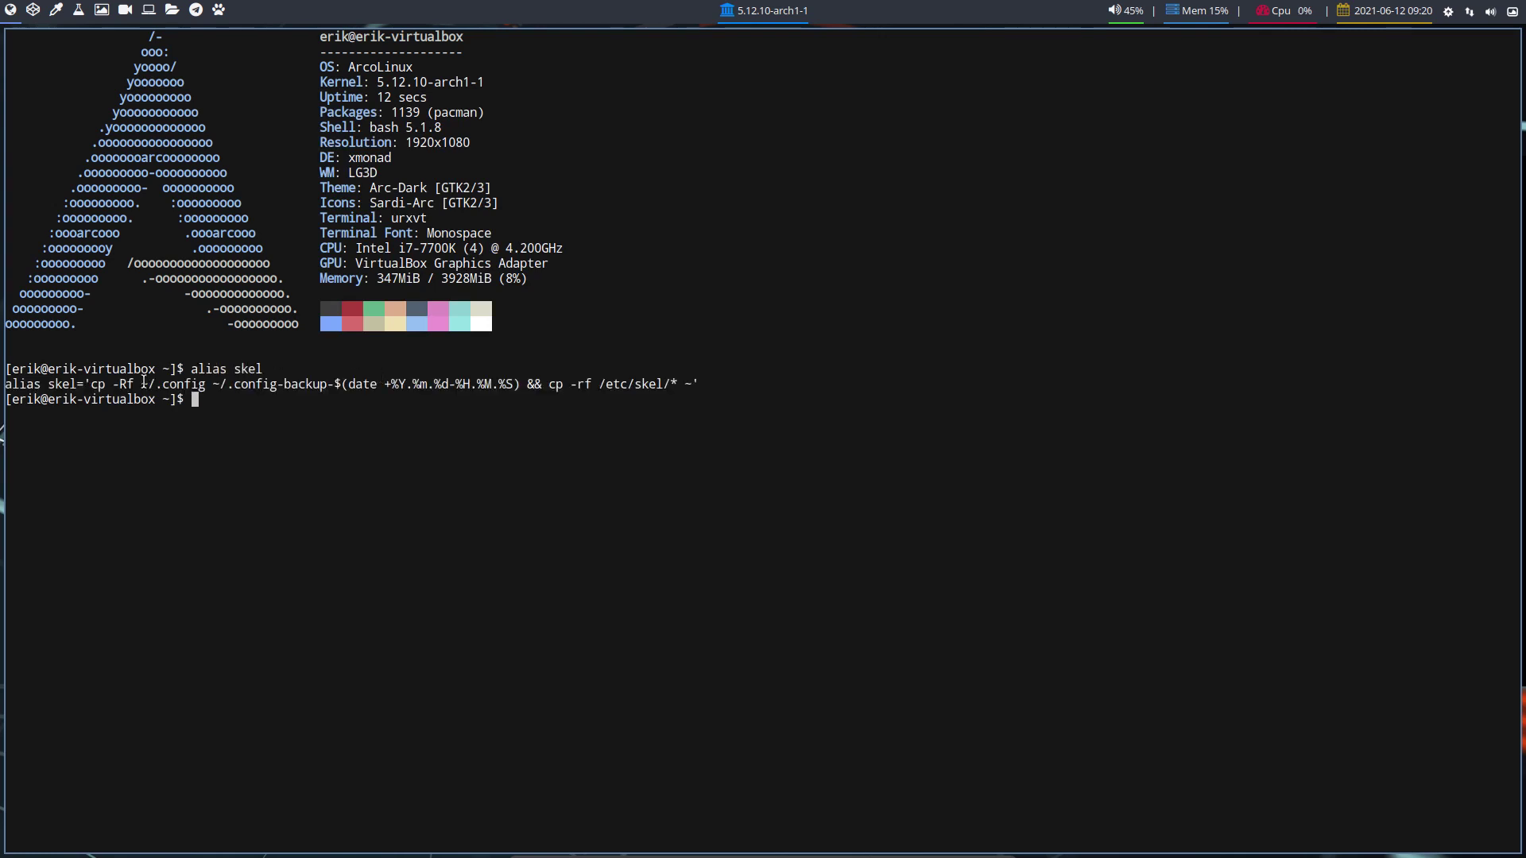
double_click(244, 368)
drag(87, 386, 288, 387)
Highlight the date-stamp part of the skel alias, then clear the highlight
click(288, 387)
drag(344, 384, 518, 385)
click(510, 385)
Open Thunar beside the terminal and select .xmonad (copy 1), .xmonad and .config in turn
key(super+shift+Return)
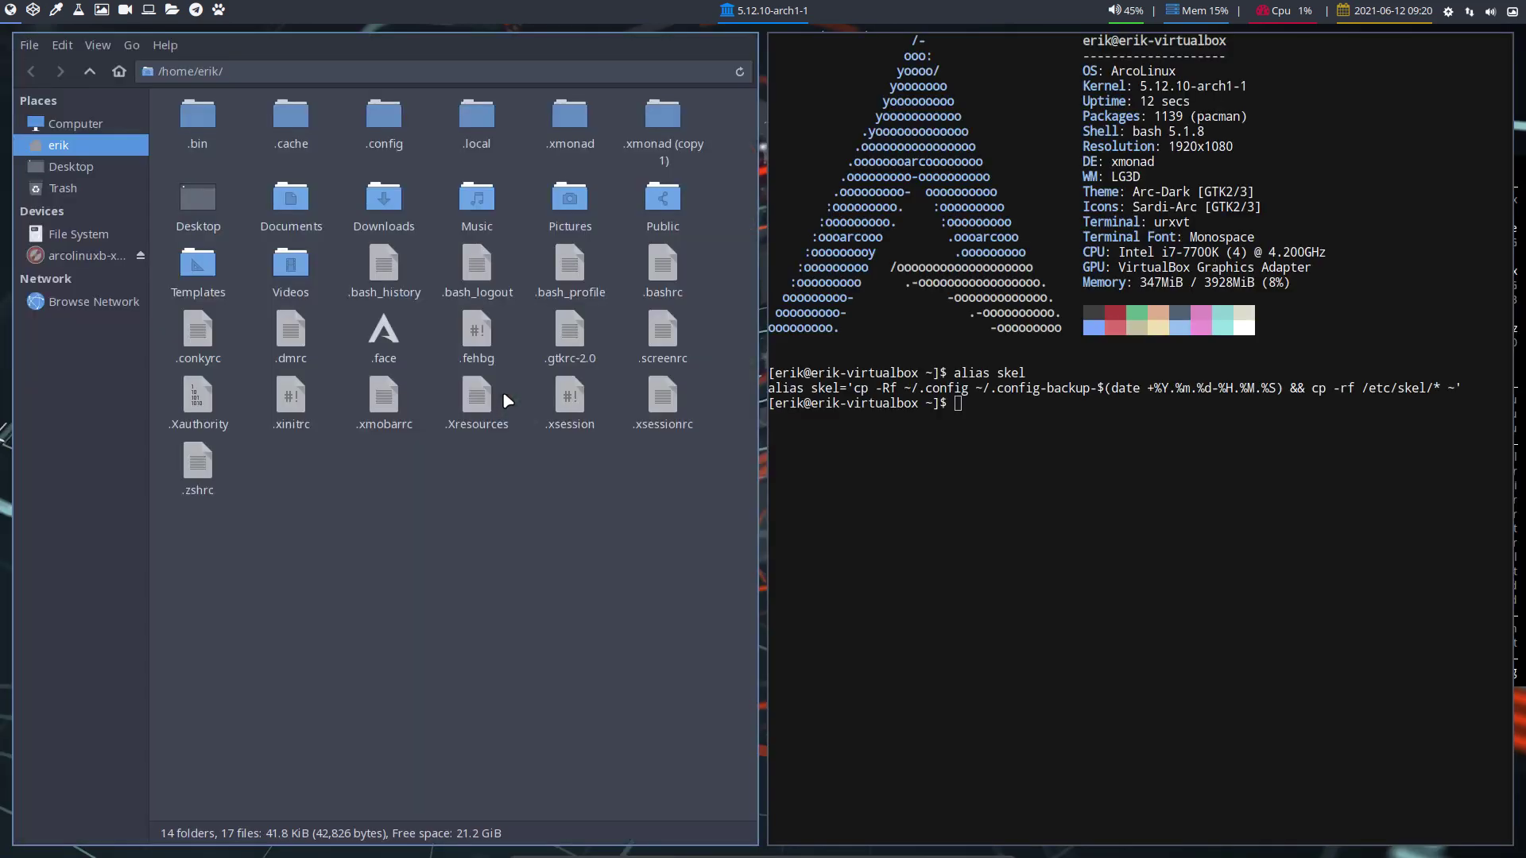
click(652, 132)
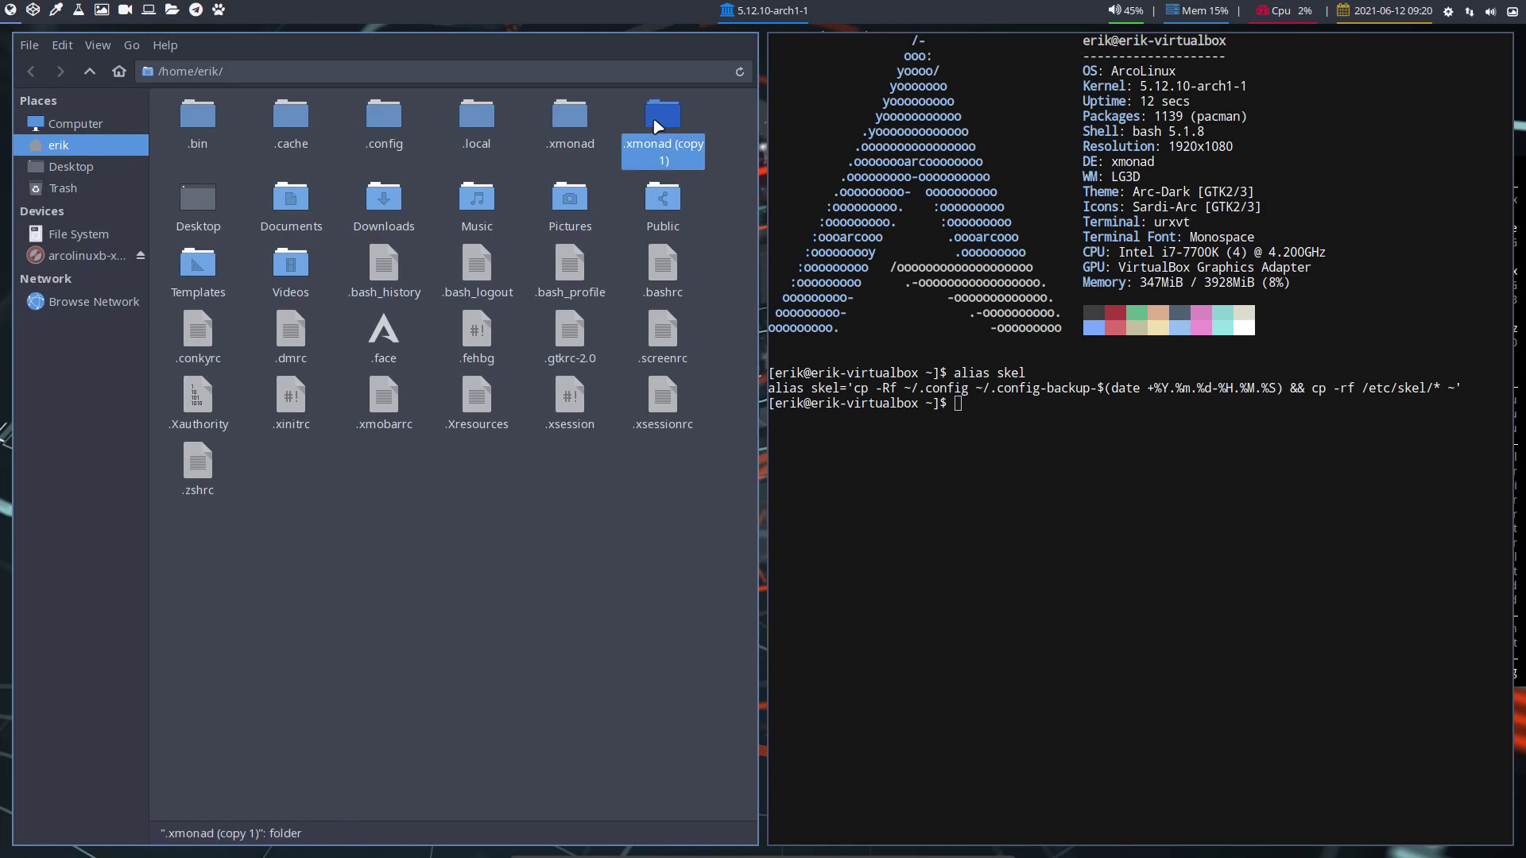
click(570, 120)
click(399, 121)
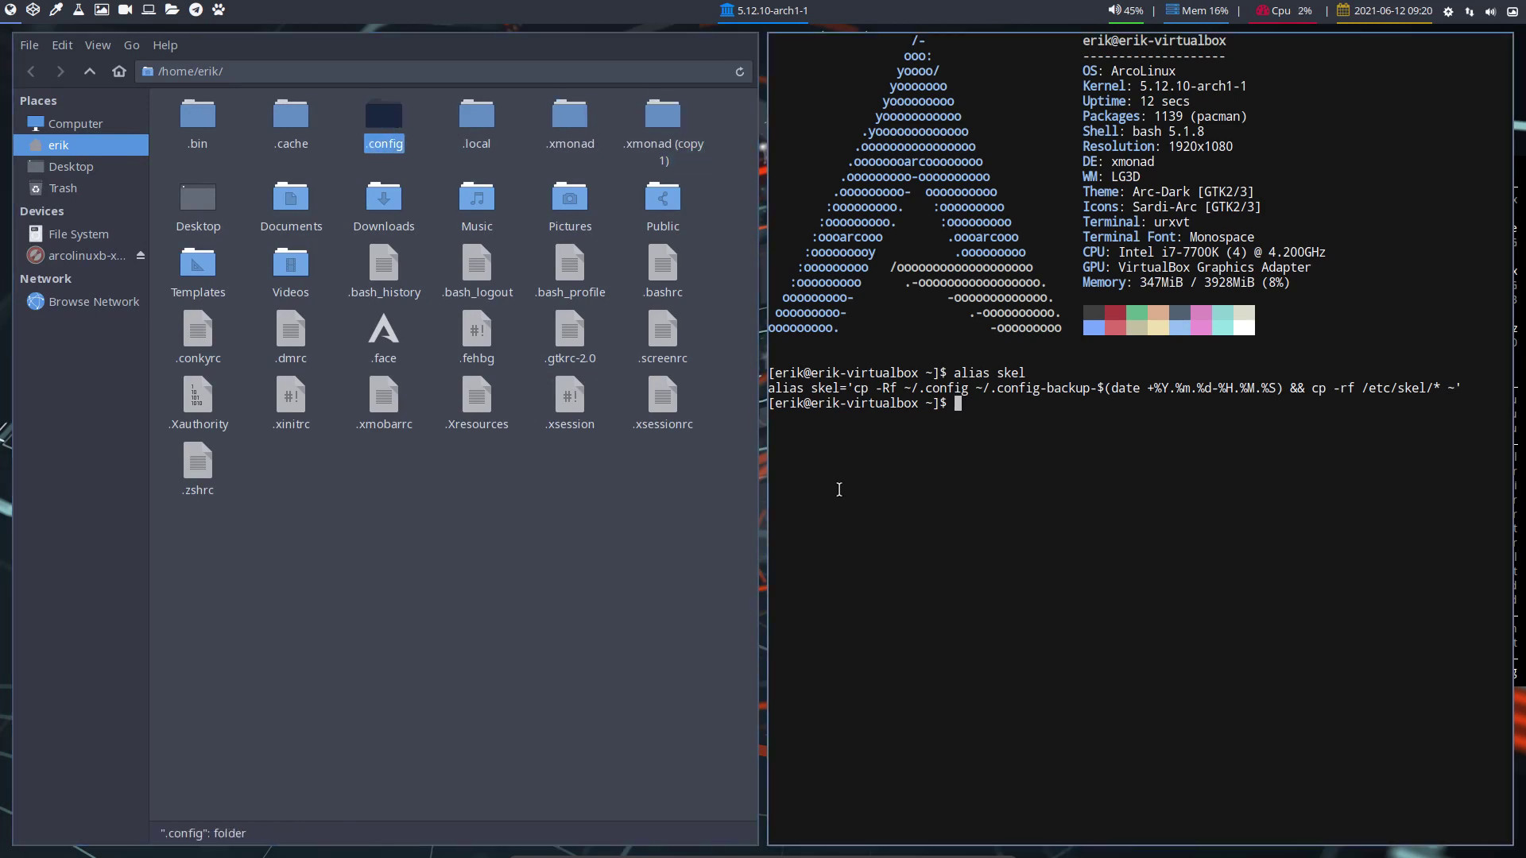
Run skel to create .config-backup-2021.06.12-09.20.42 and select it together with .config
text(skel)
key(Return)
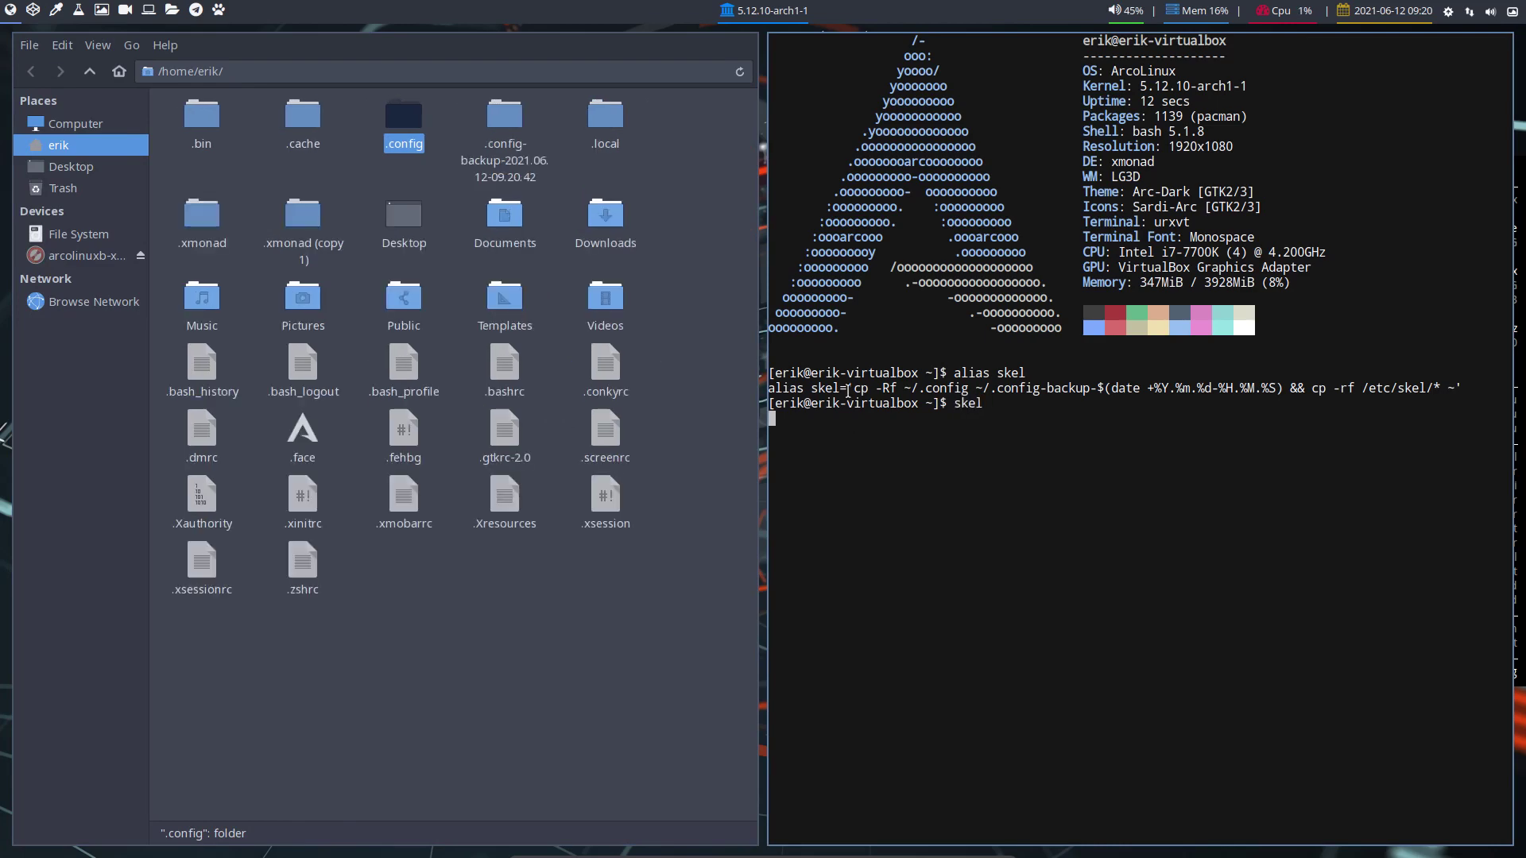
click(505, 118)
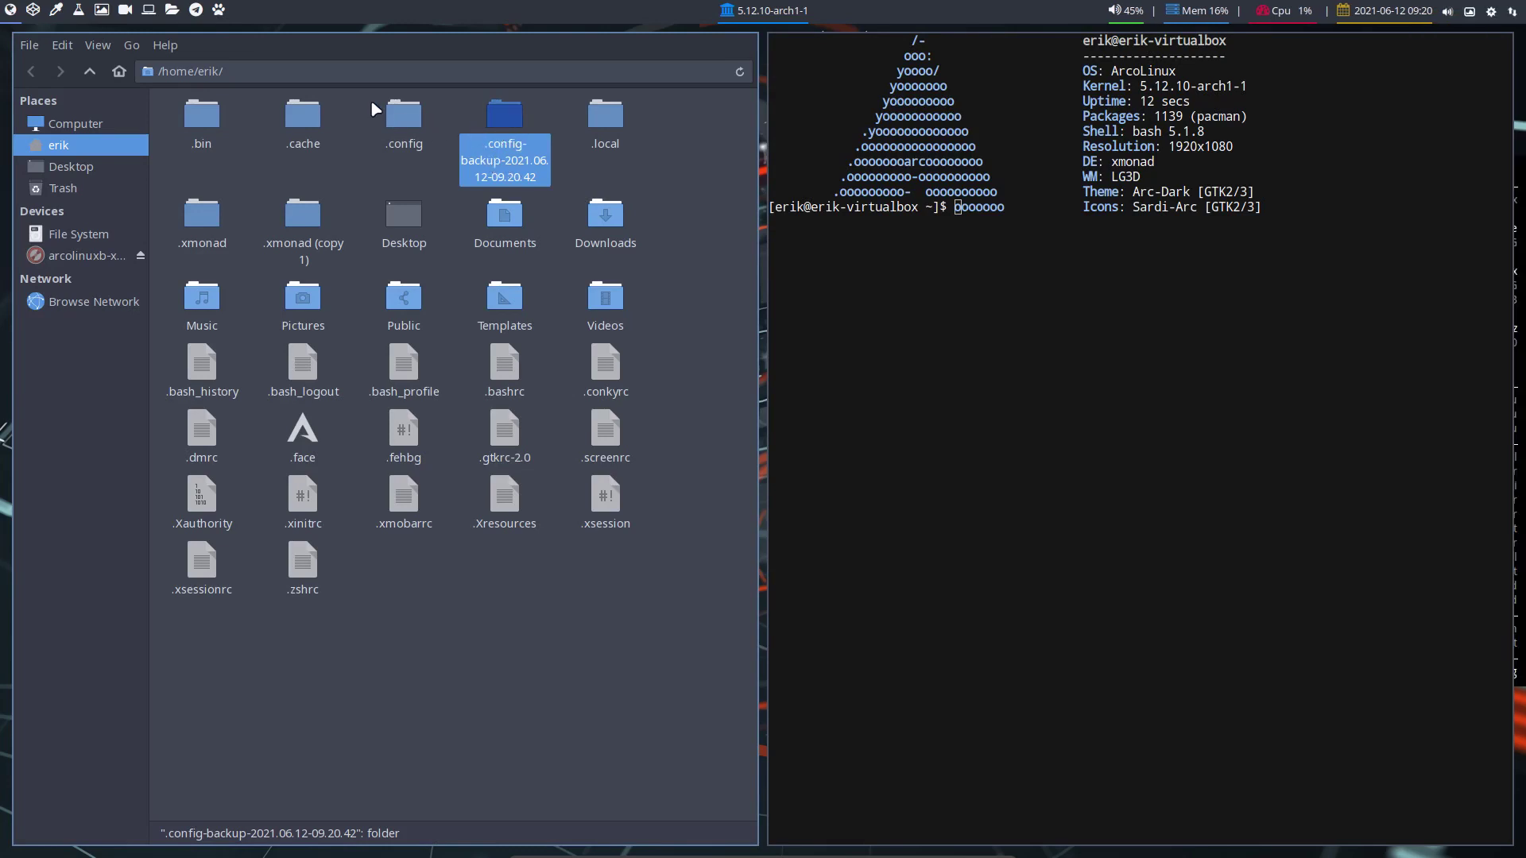
drag(369, 98, 521, 136)
right_click(510, 123)
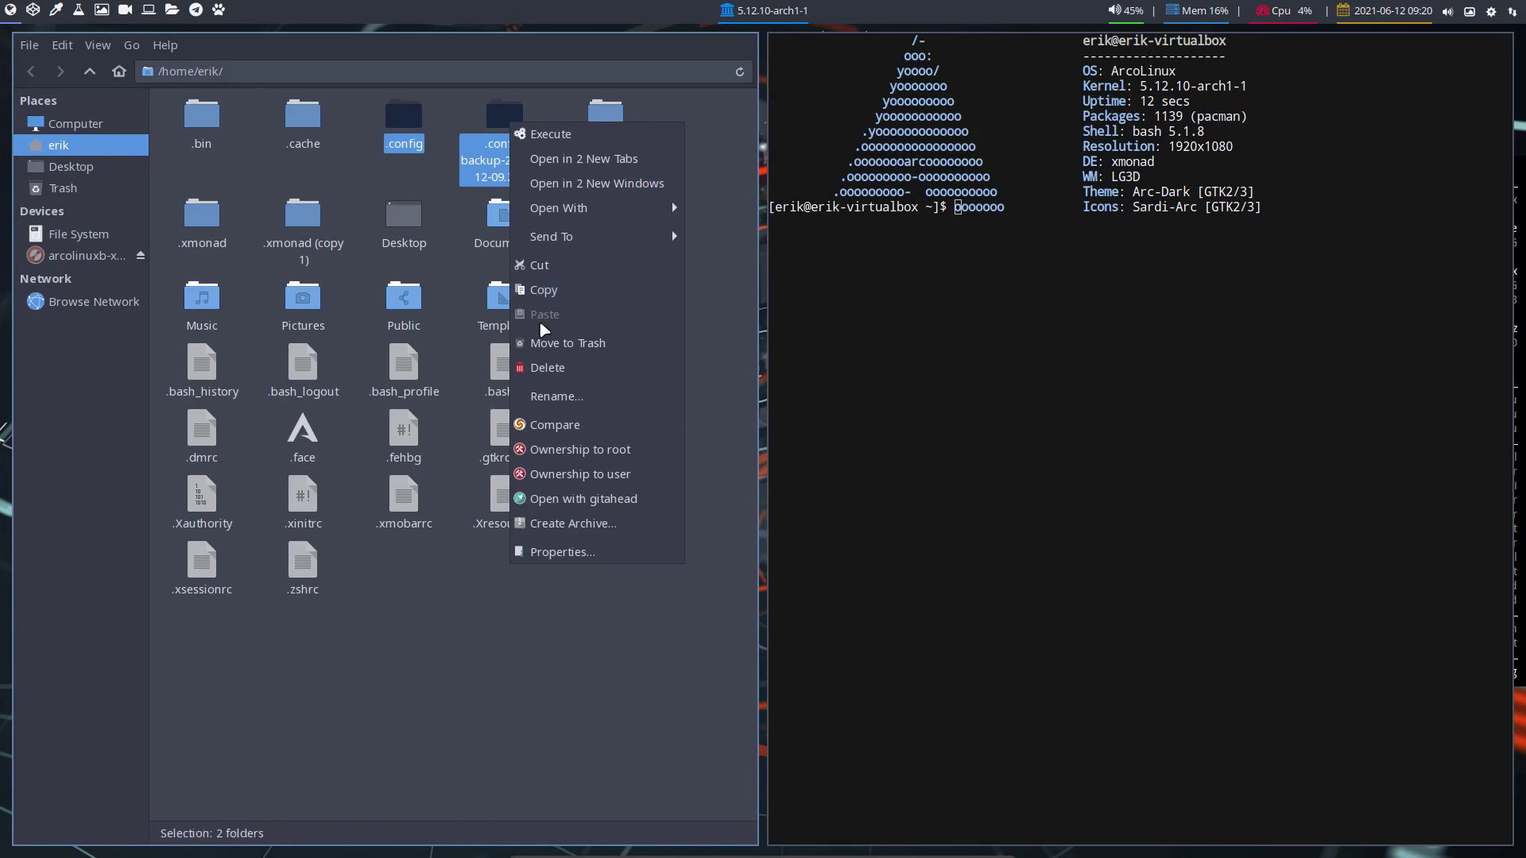
click(1004, 405)
key(Return)
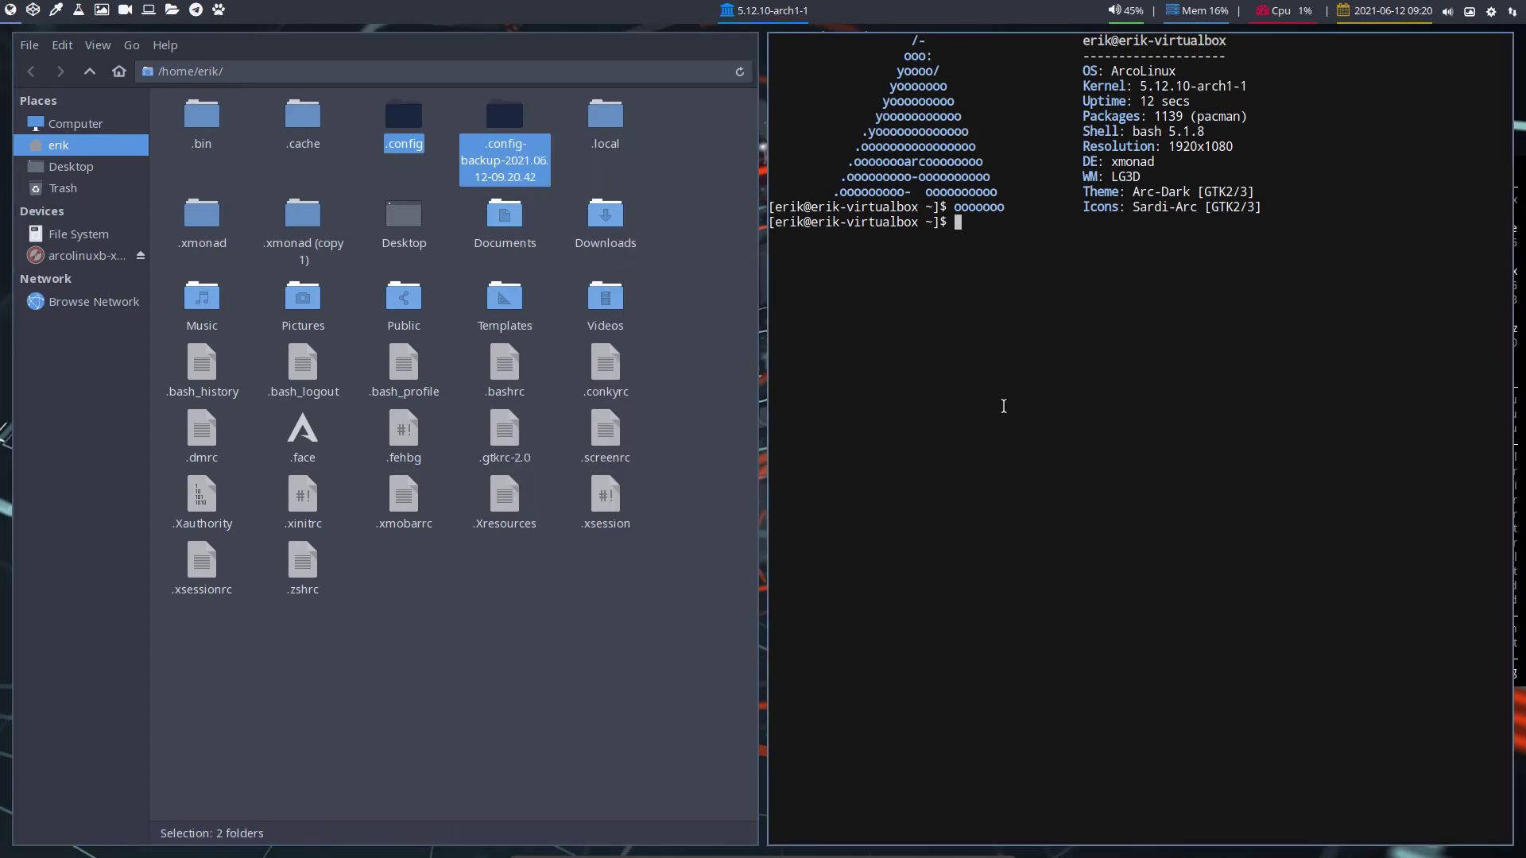
Install meld 3.20.3-1 with sudo pacman -S meld, then highlight pacman.conf in the TotalDownload warning
text(sudo pacman -S meld)
key(Return)
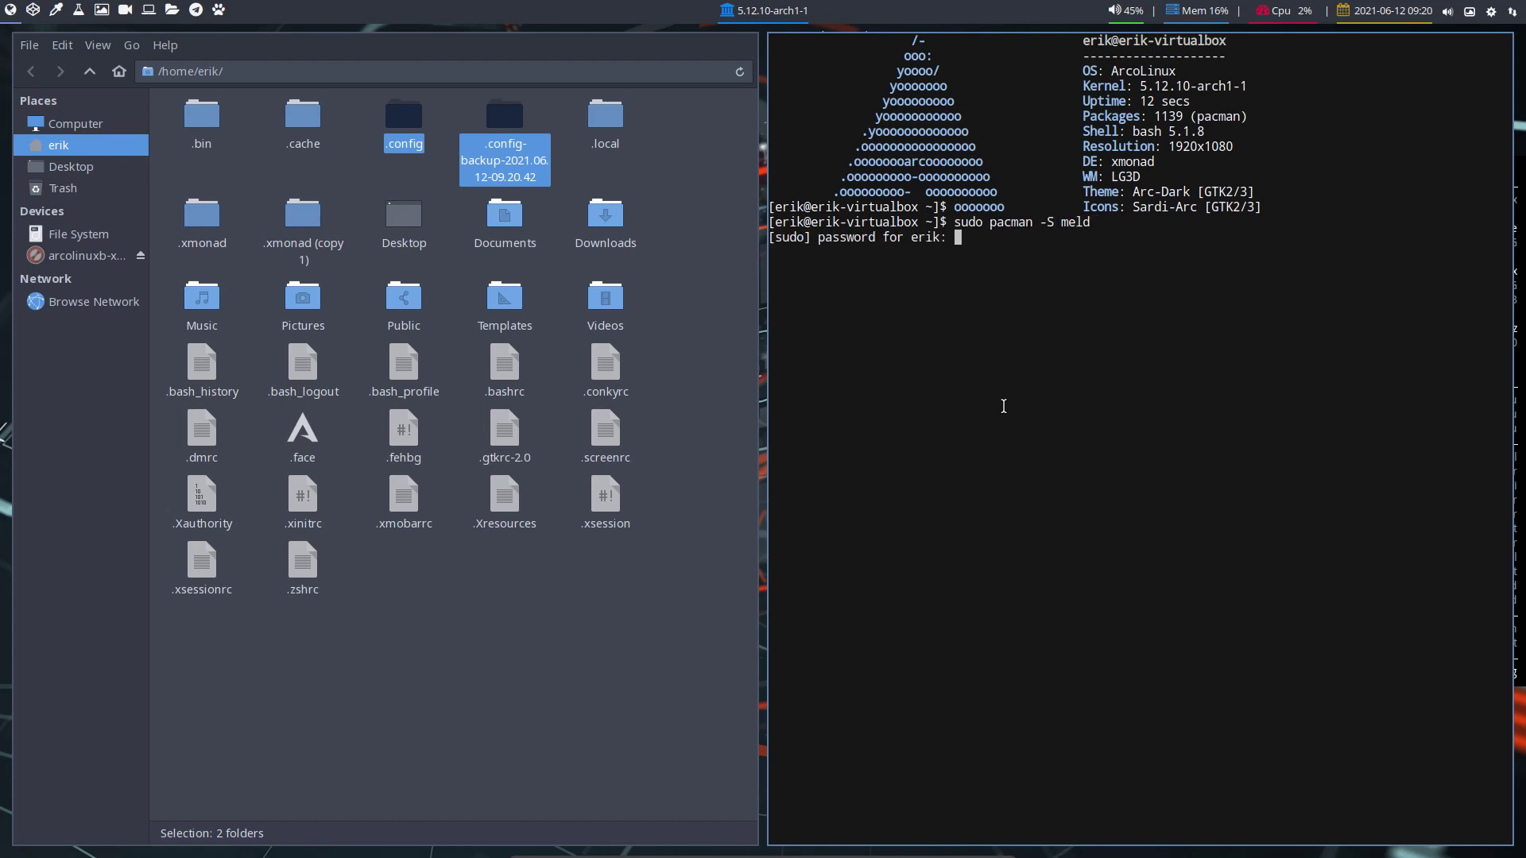
key(Return)
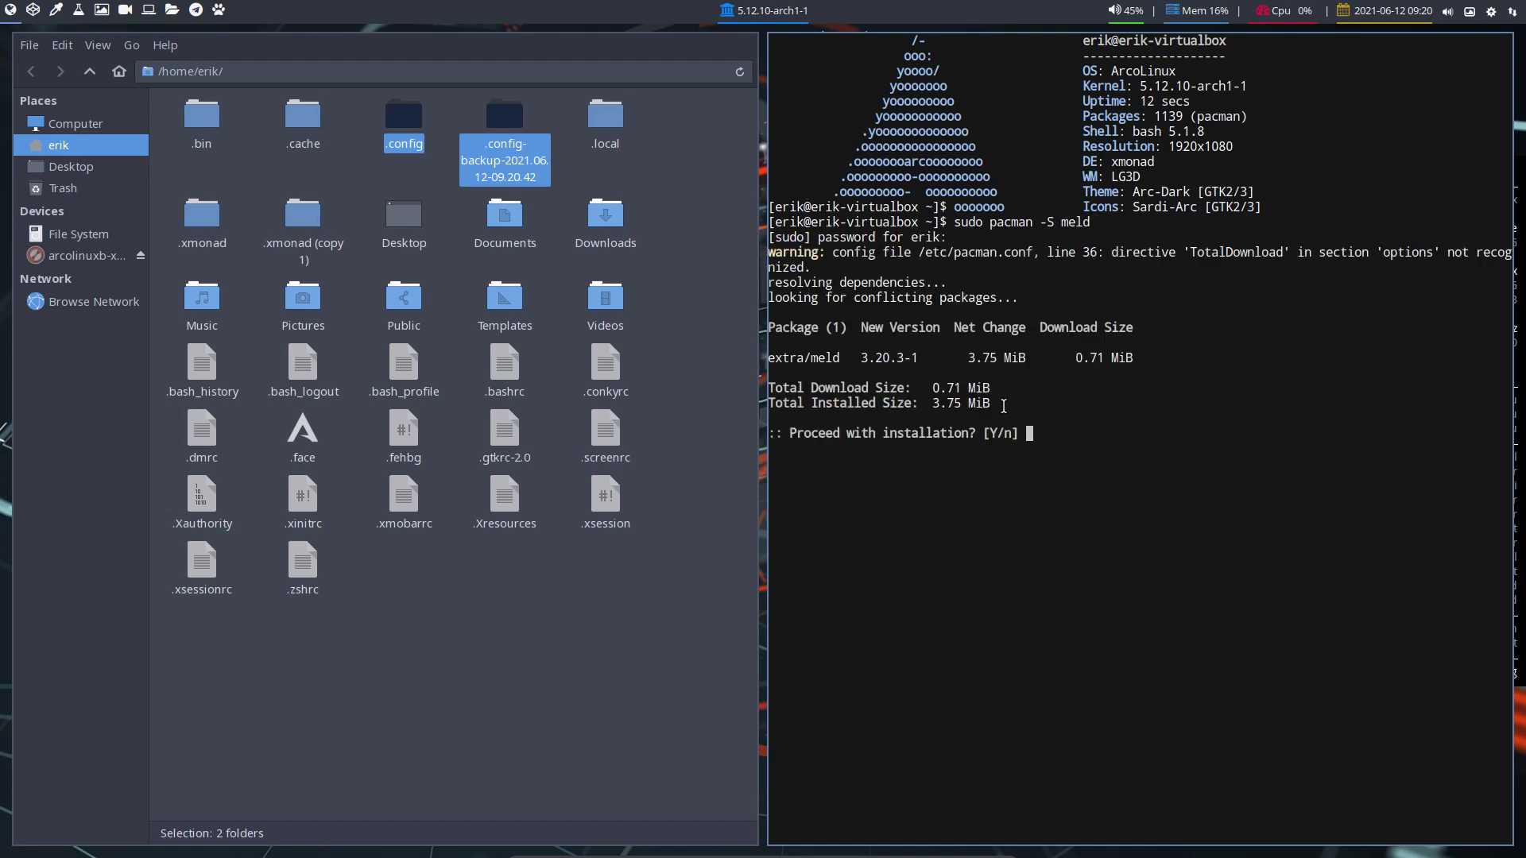
key(Return)
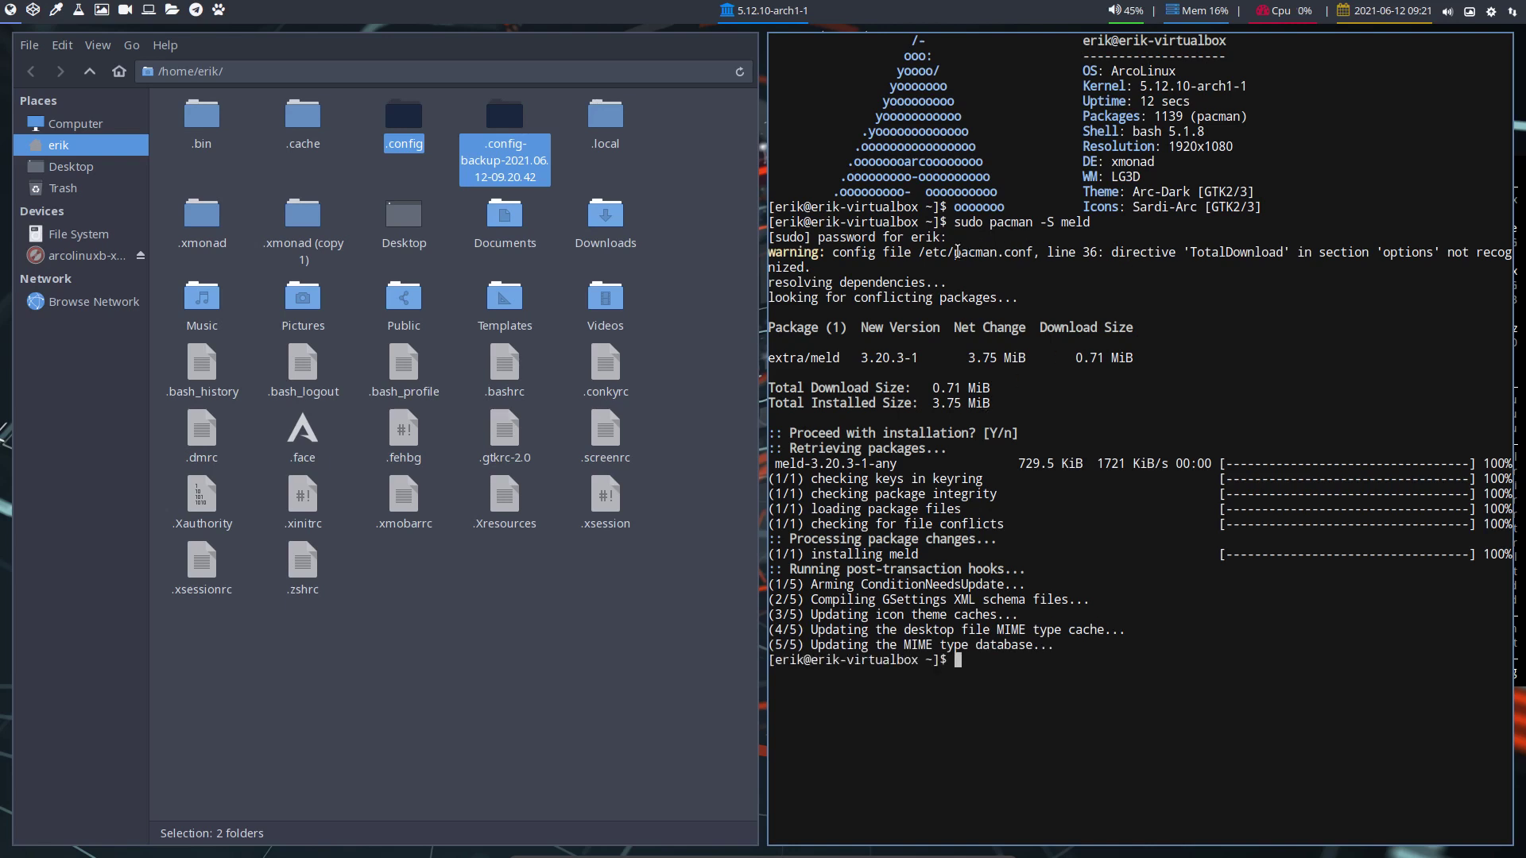
drag(955, 251, 1040, 252)
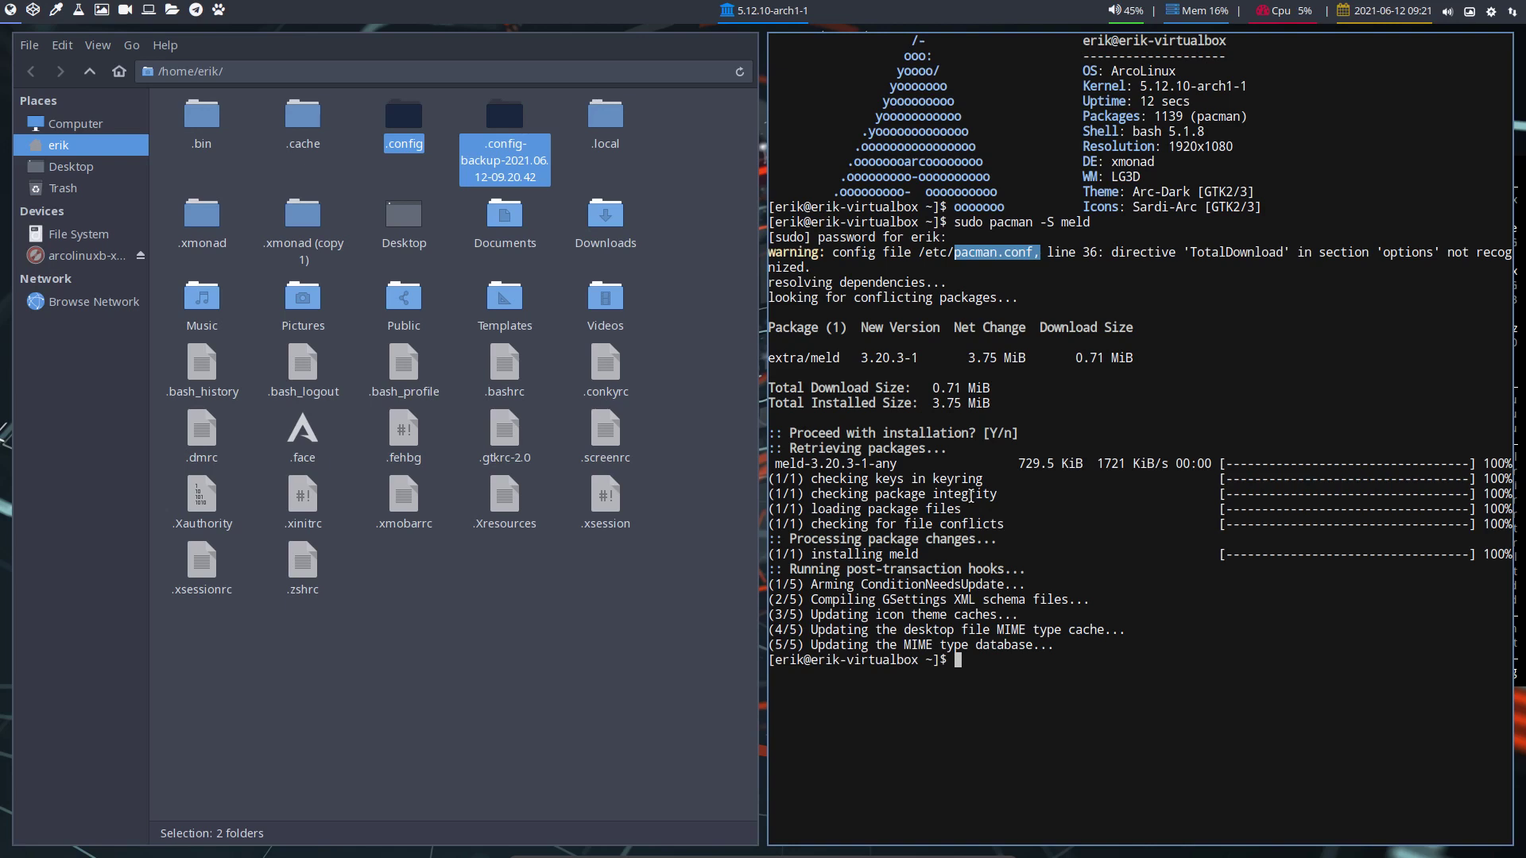
Comment out TotalDownload in /etc/pacman.conf via npacman, save, and rerun the meld install
text(npacman)
key(Return)
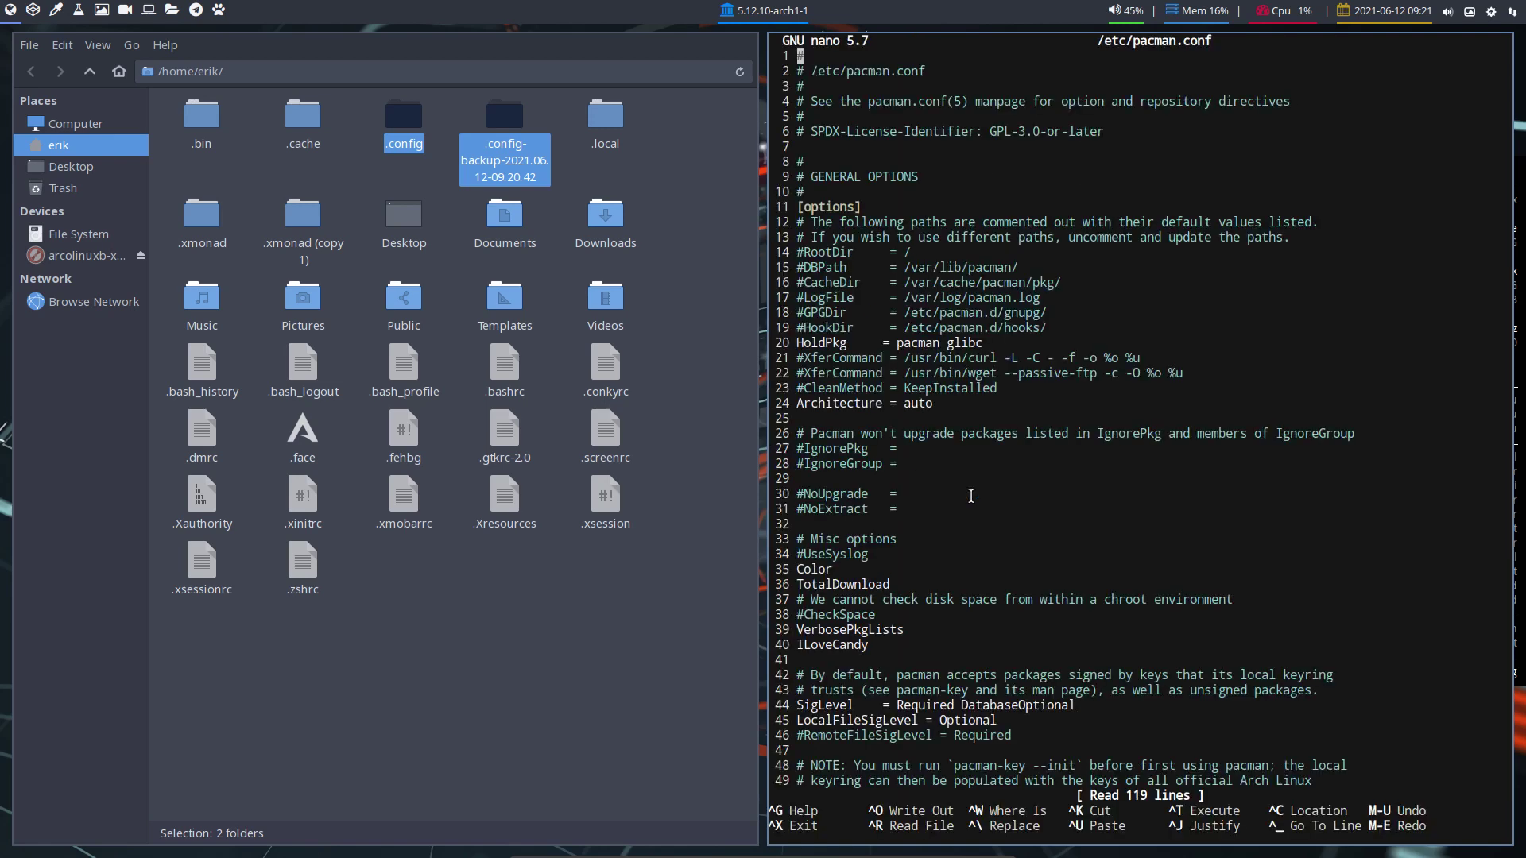
key(Down)
key(Down)
key(Down)
key(Down)
key(Down)
key(Down)
key(Down)
key(Down)
key(Down)
key(Down)
key(Down)
key(Down)
key(Down)
key(Down)
key(Down)
key(Down)
key(Down)
key(Down)
key(Down)
key(Down)
key(Down)
key(Down)
key(Down)
text(#)
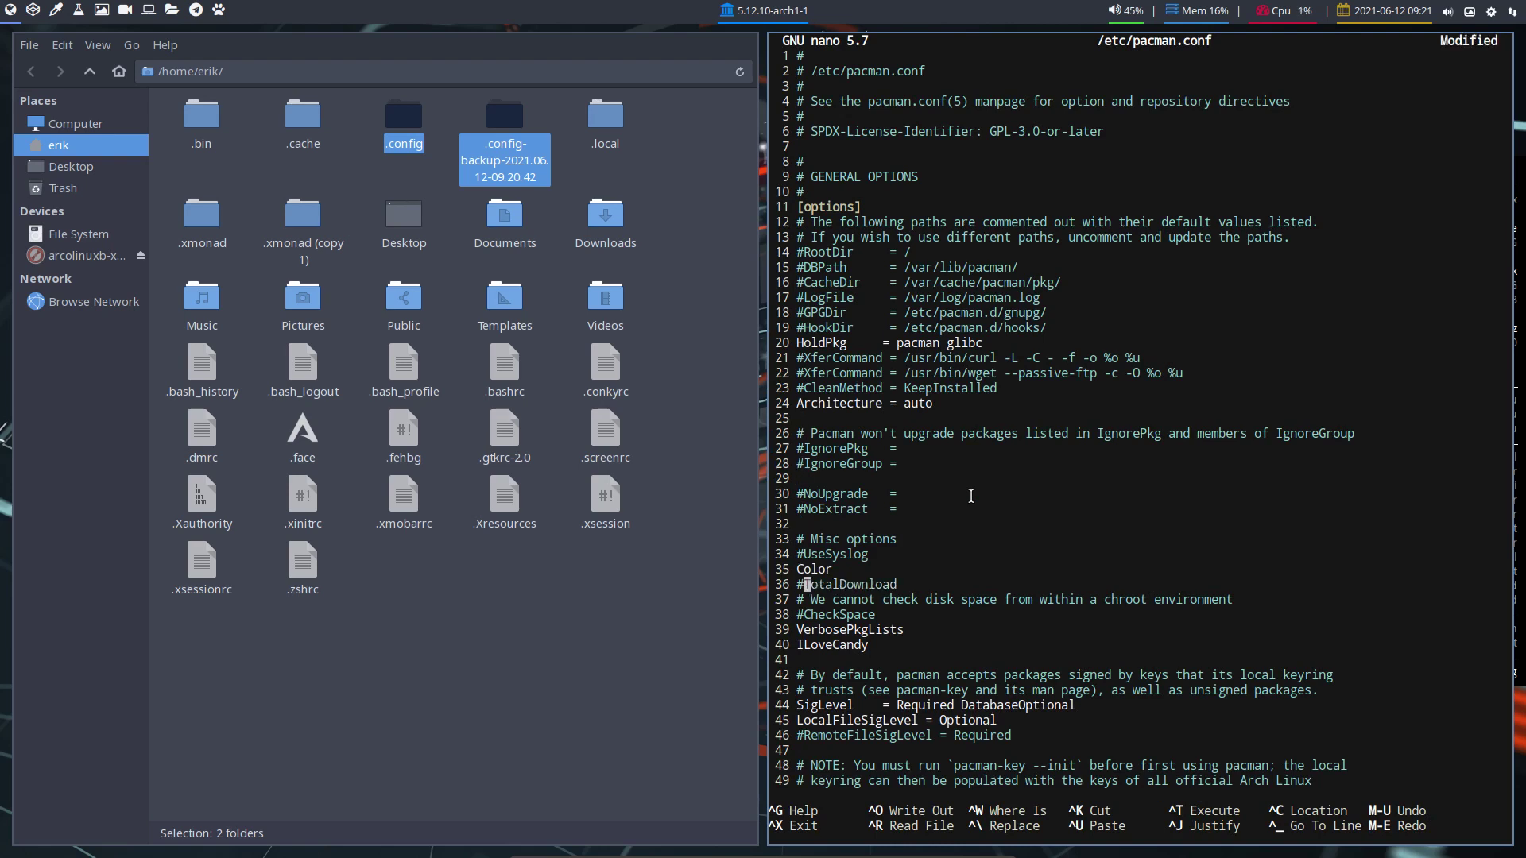
key(ctrl+x)
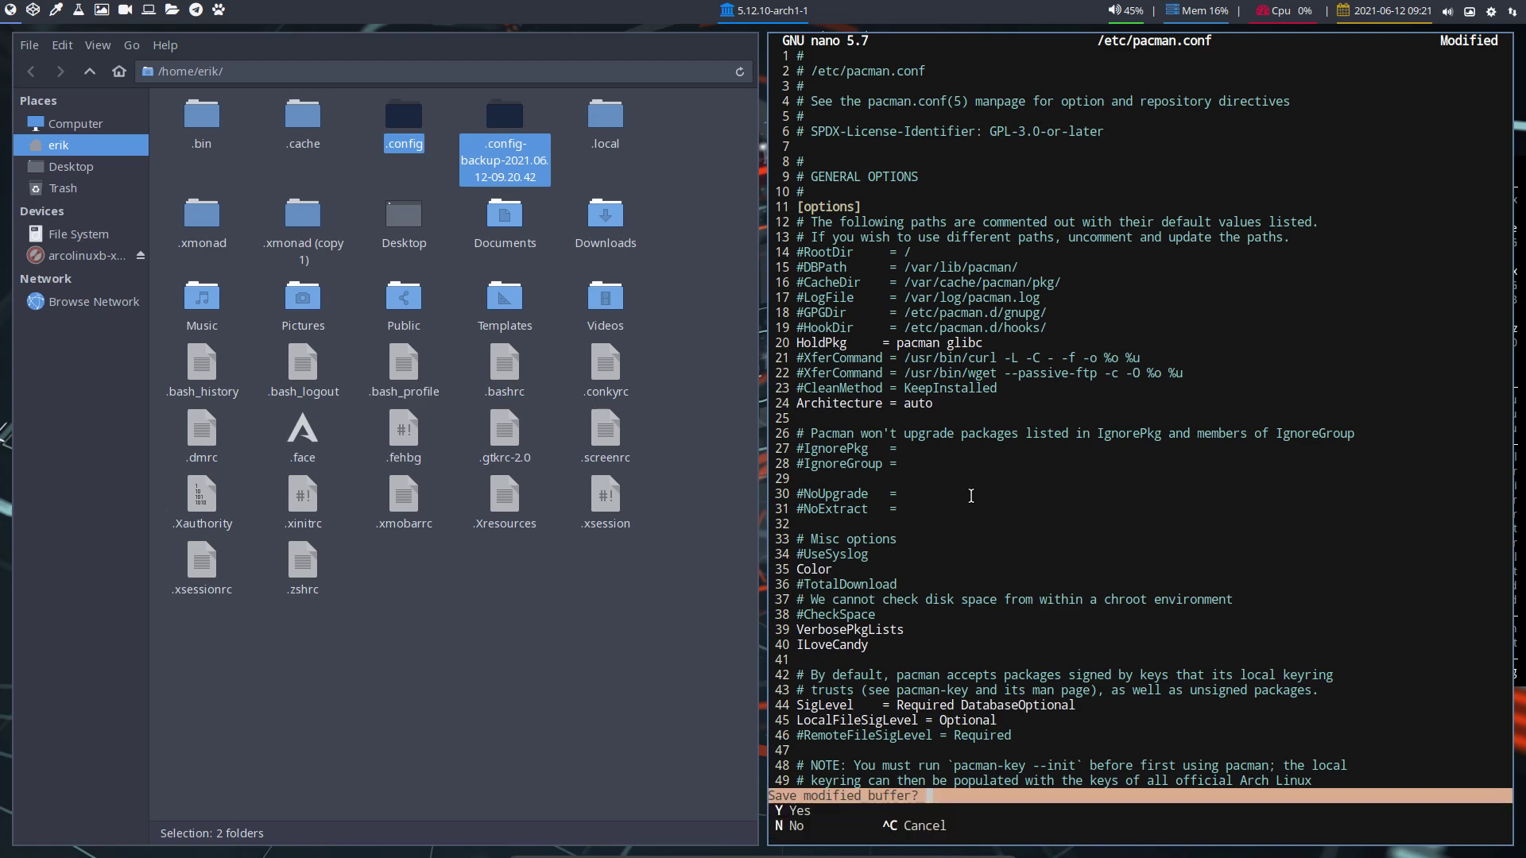
key(y)
key(Return)
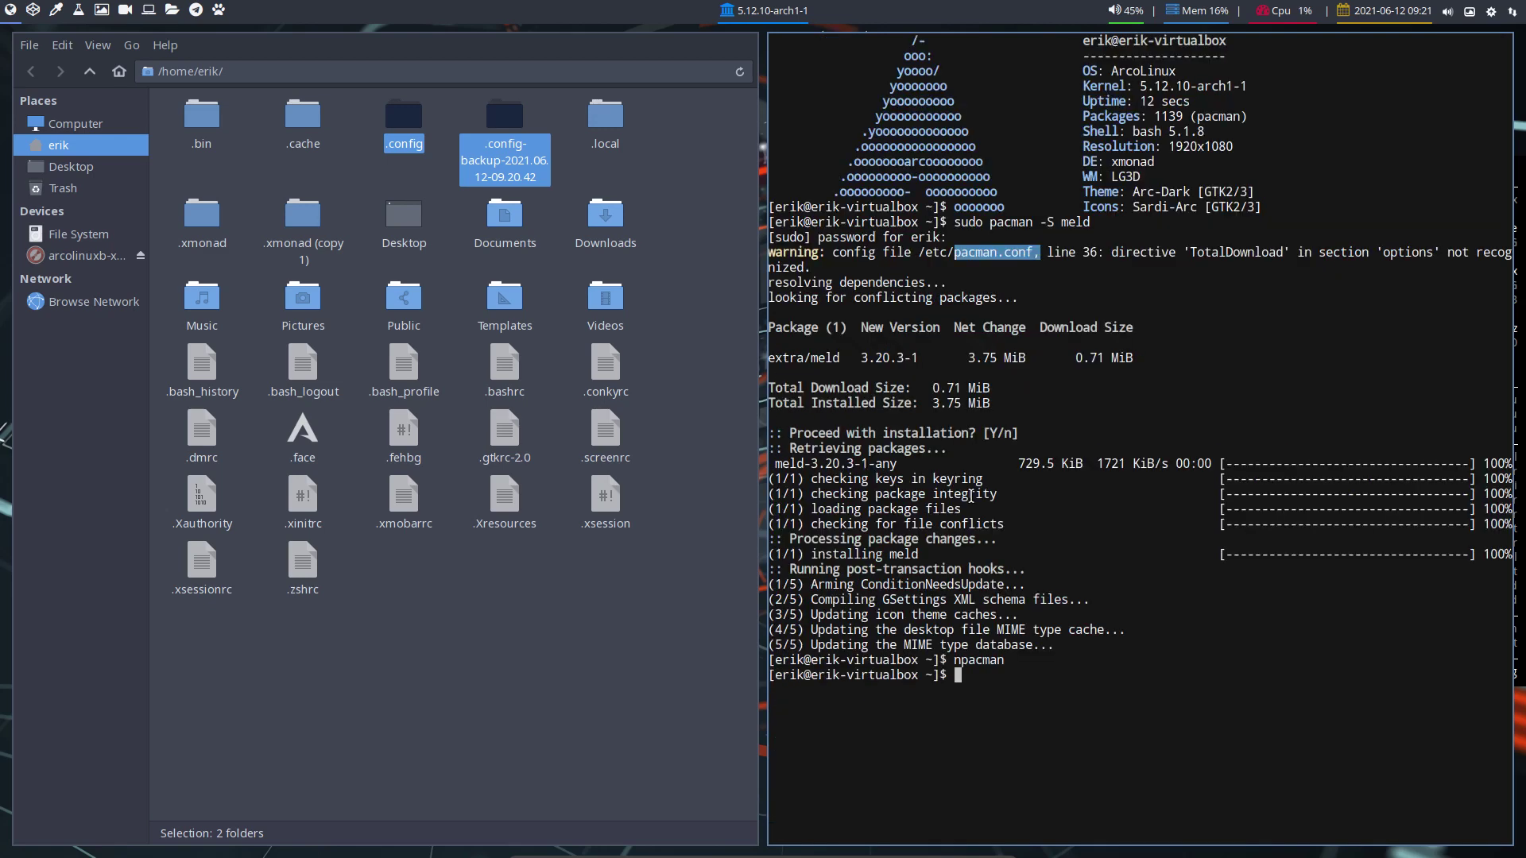
key(Up)
key(Up)
key(Return)
key(Return)
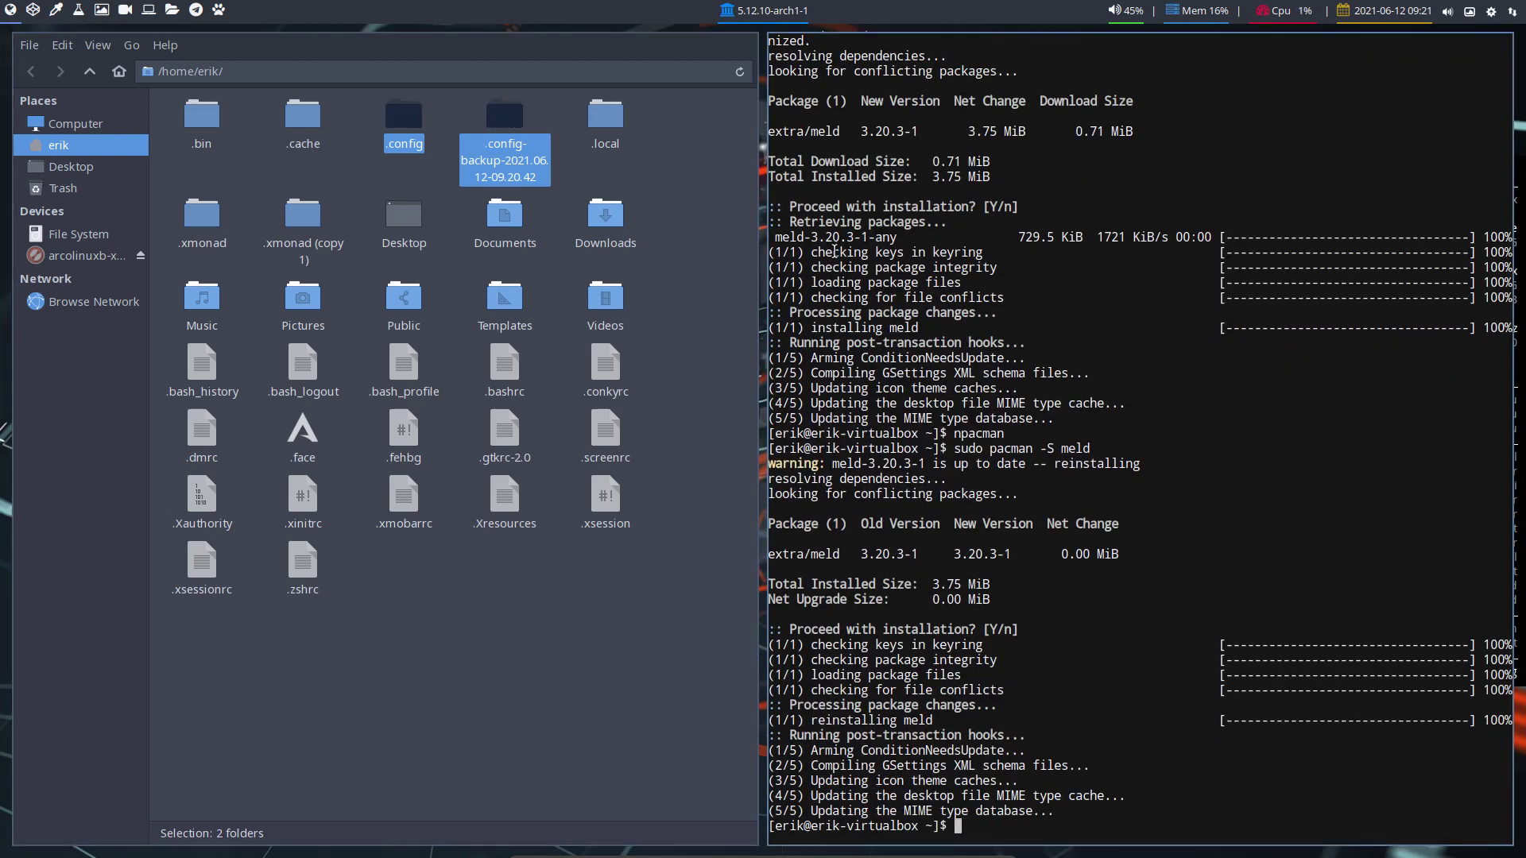
key(super+q)
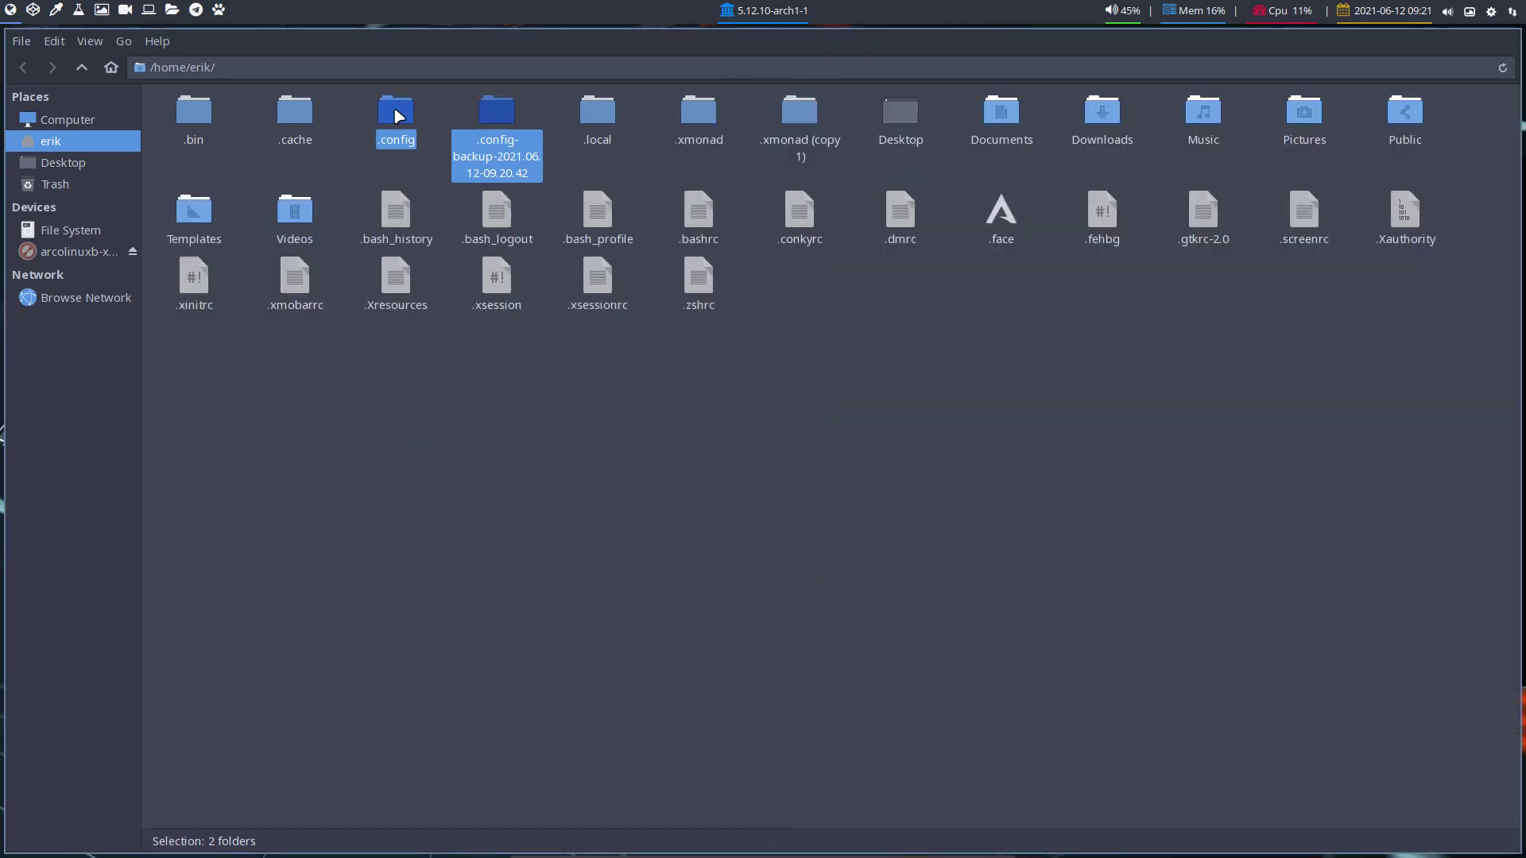
right_click(501, 128)
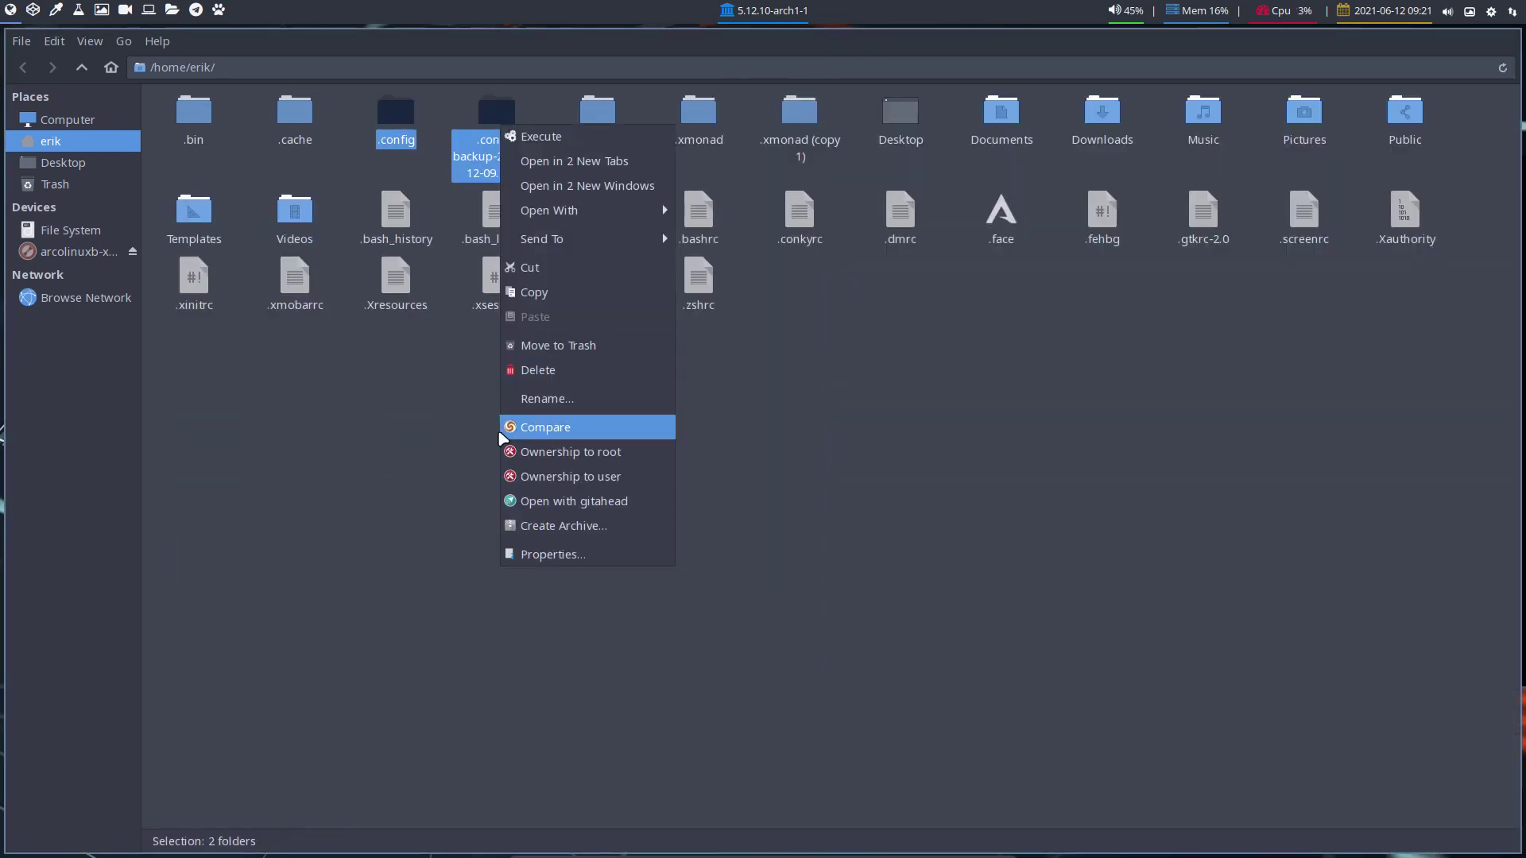
click(549, 428)
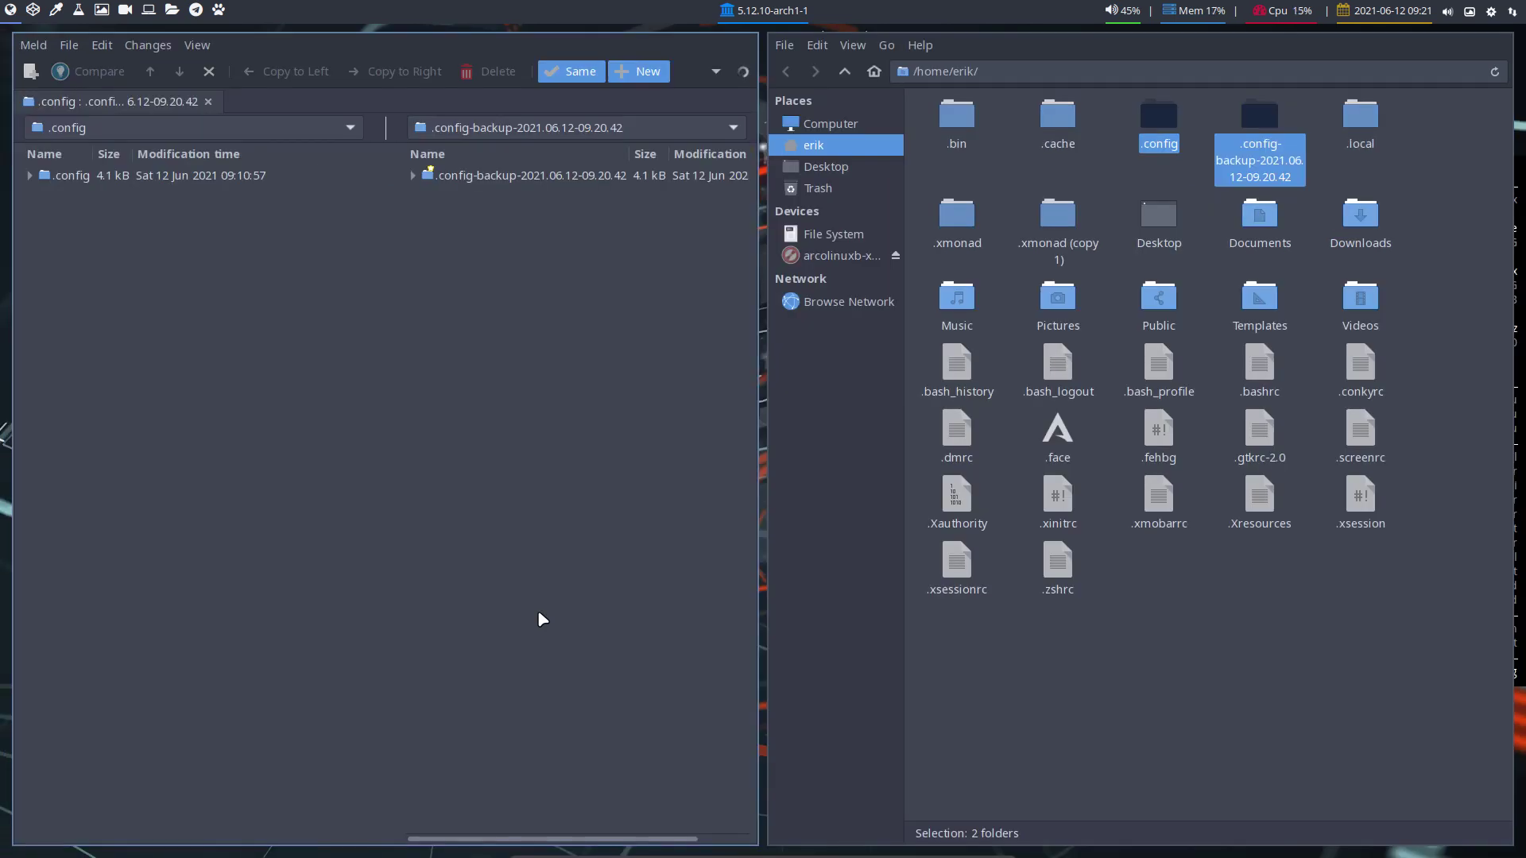
click(568, 72)
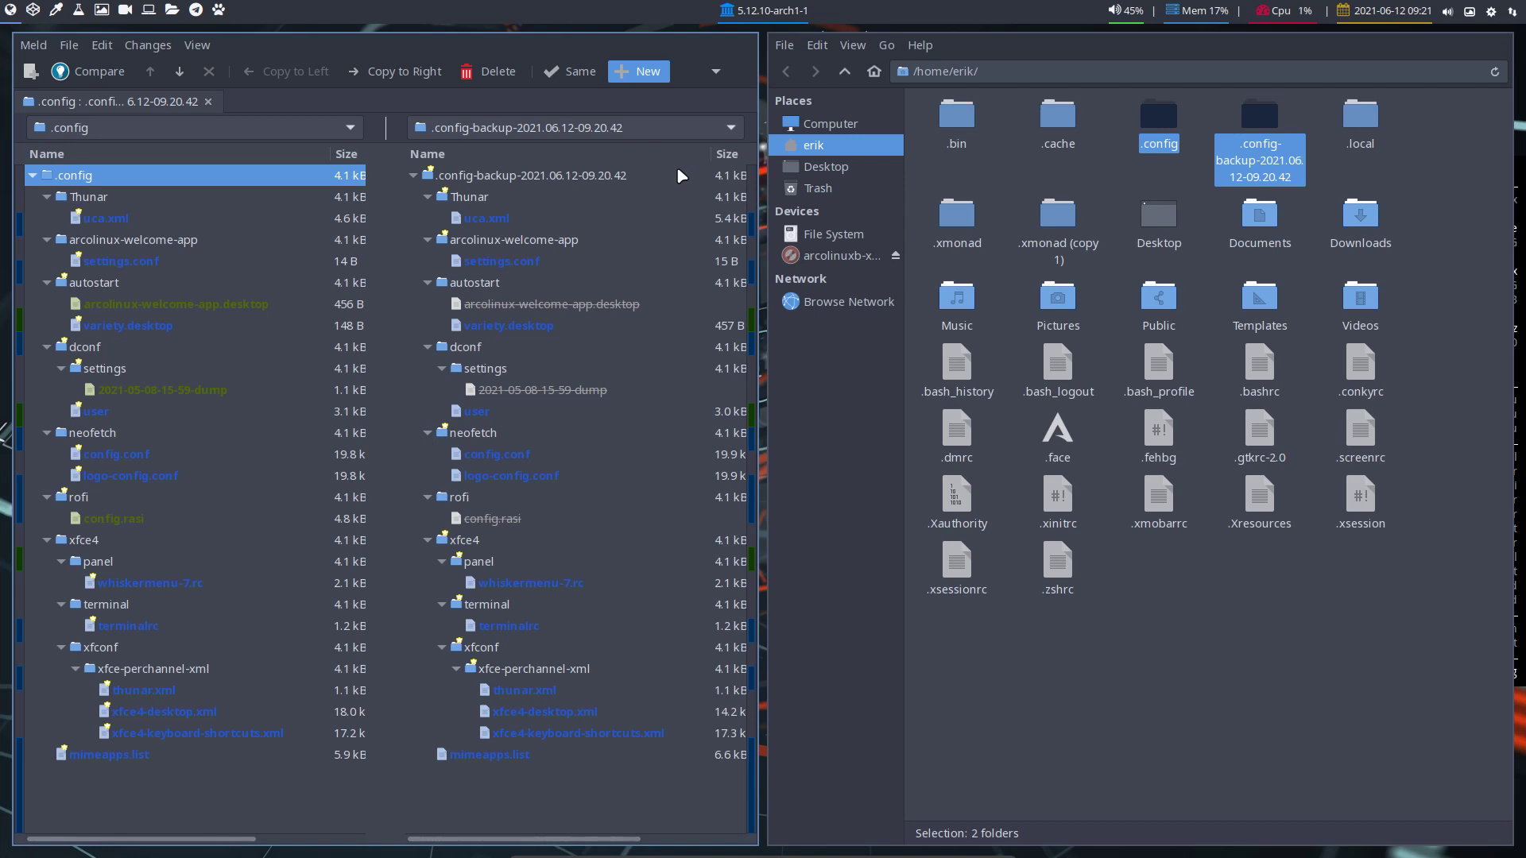
key(ctrl+q)
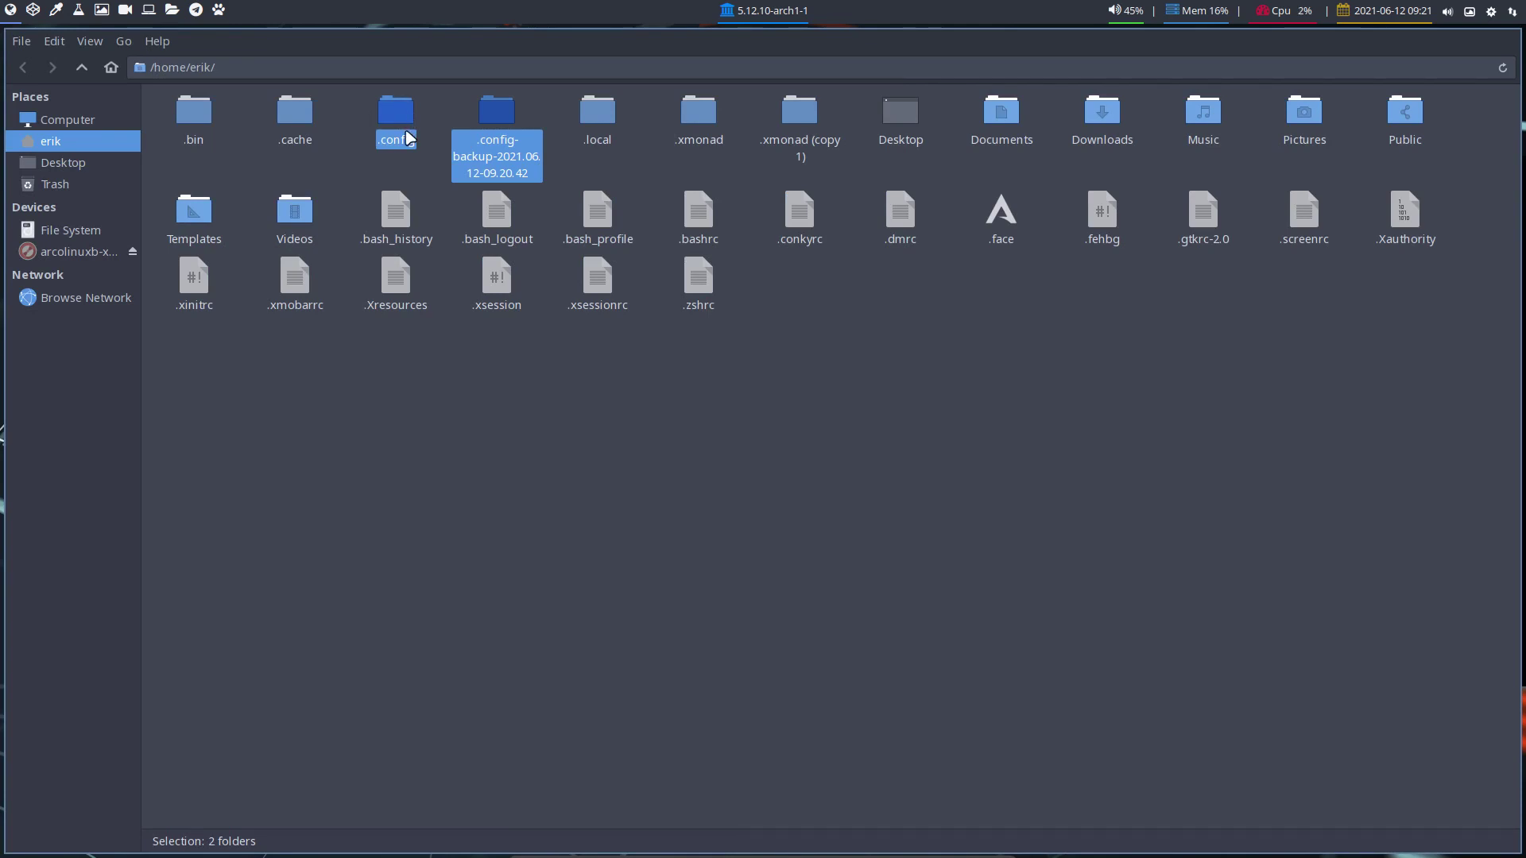
Rename the .xmonad (copy 1) folder to .xmonad-erk
click(695, 121)
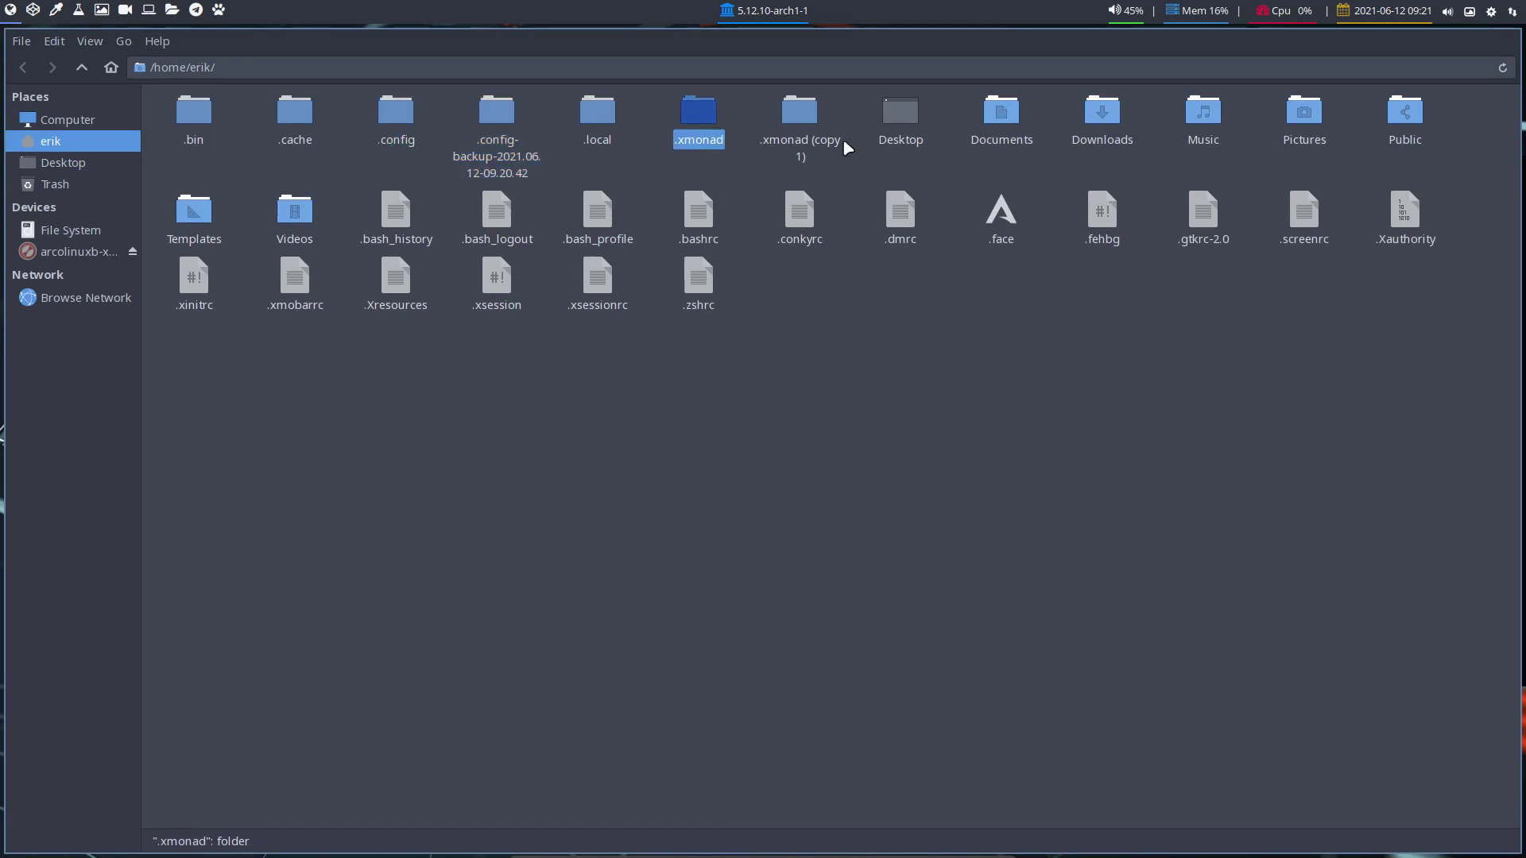
click(807, 109)
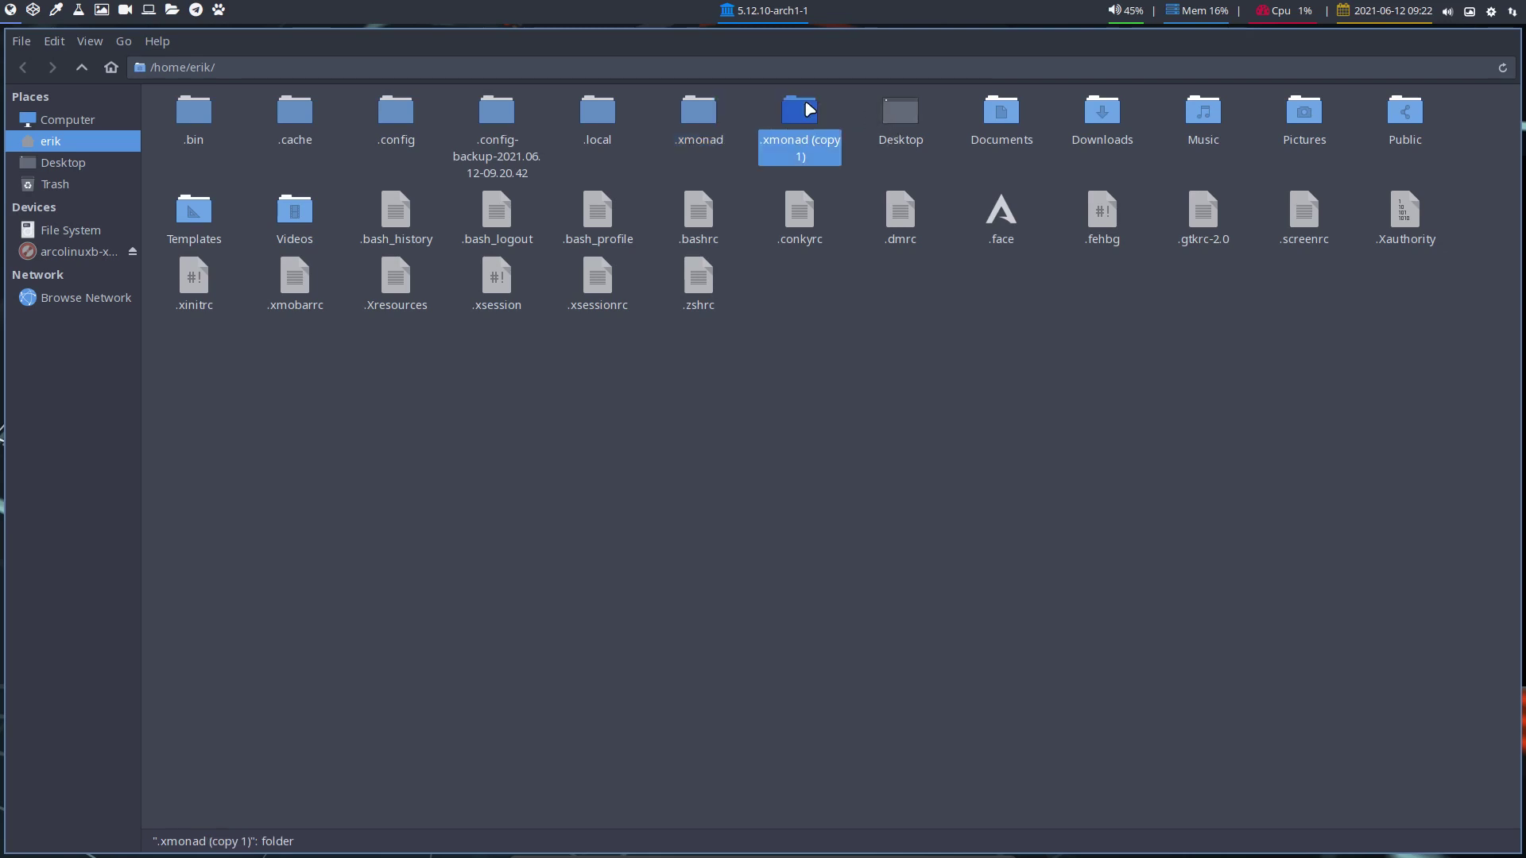
key(F2)
key(End)
key(BackSpace)
key(BackSpace)
key(BackSpace)
key(BackSpace)
key(BackSpace)
key(BackSpace)
key(BackSpace)
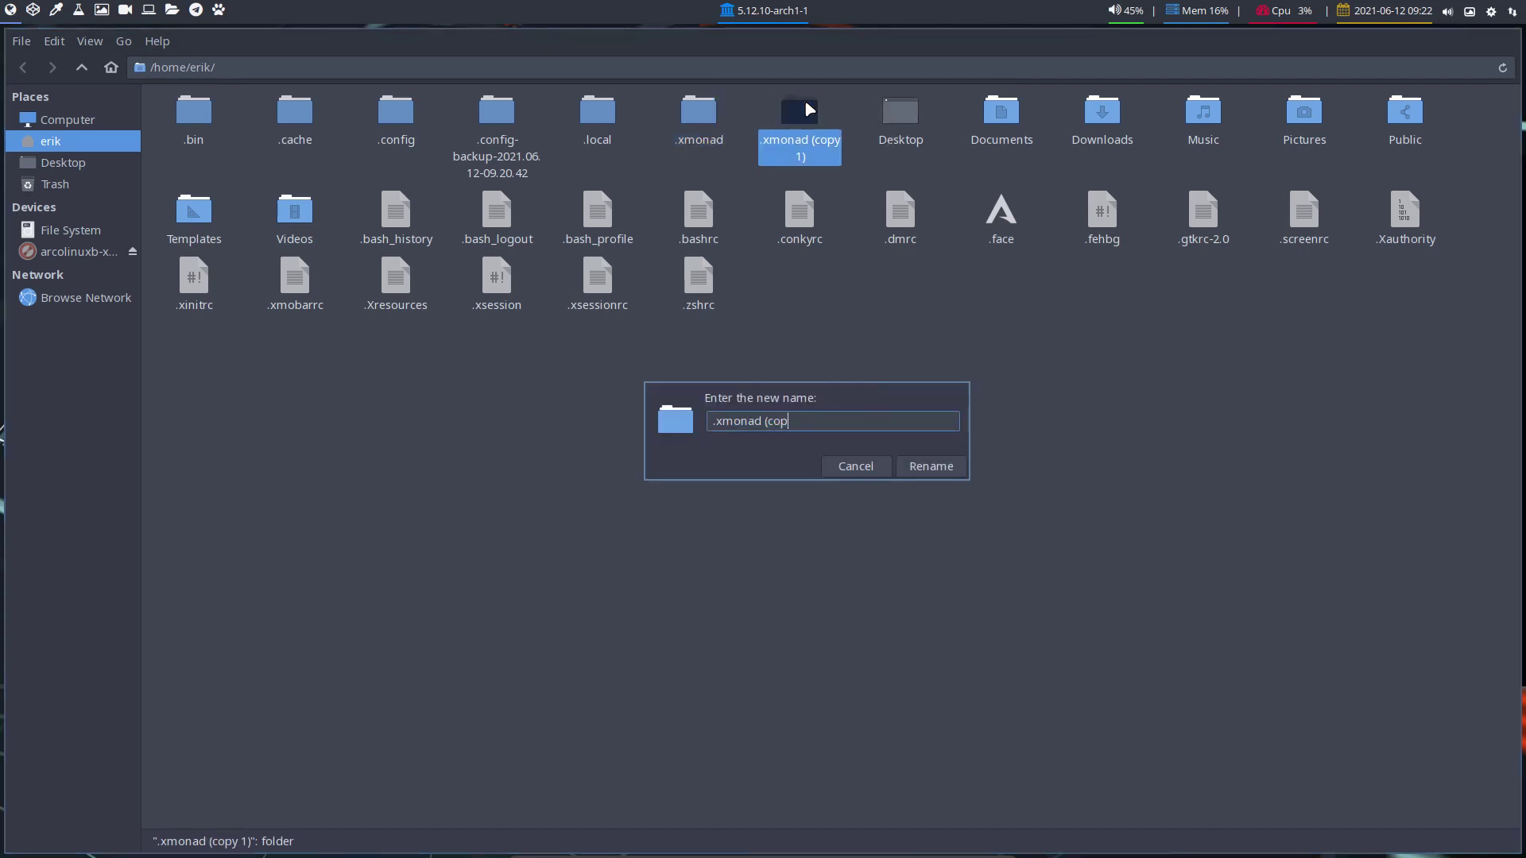
key(BackSpace)
key(BackSpace)
text(-erk)
key(Return)
Duplicate the .xmonad folder again and begin renaming the new copy
click(701, 119)
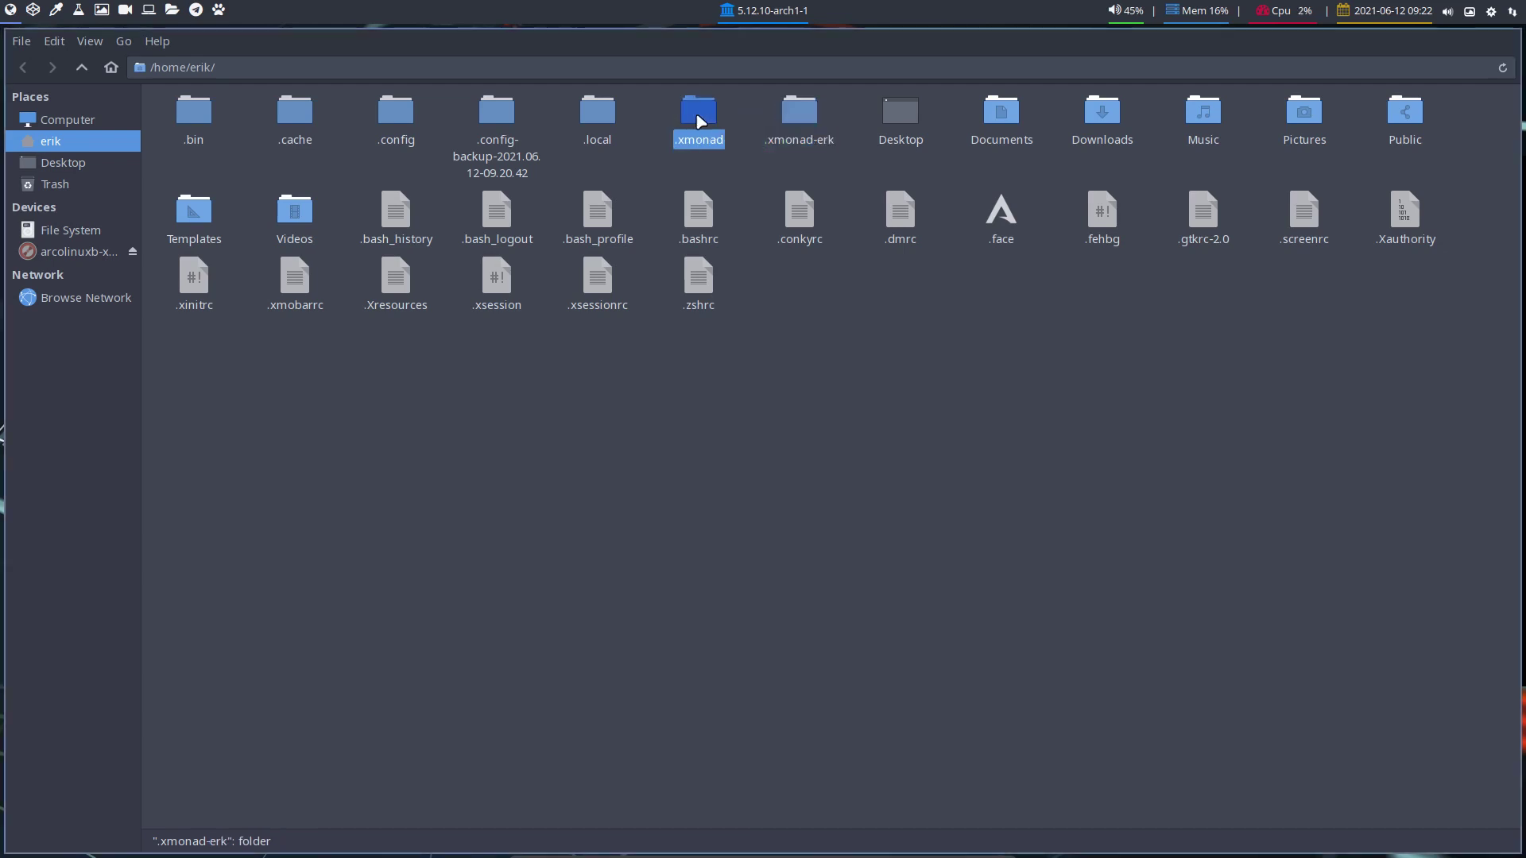
key(ctrl+v)
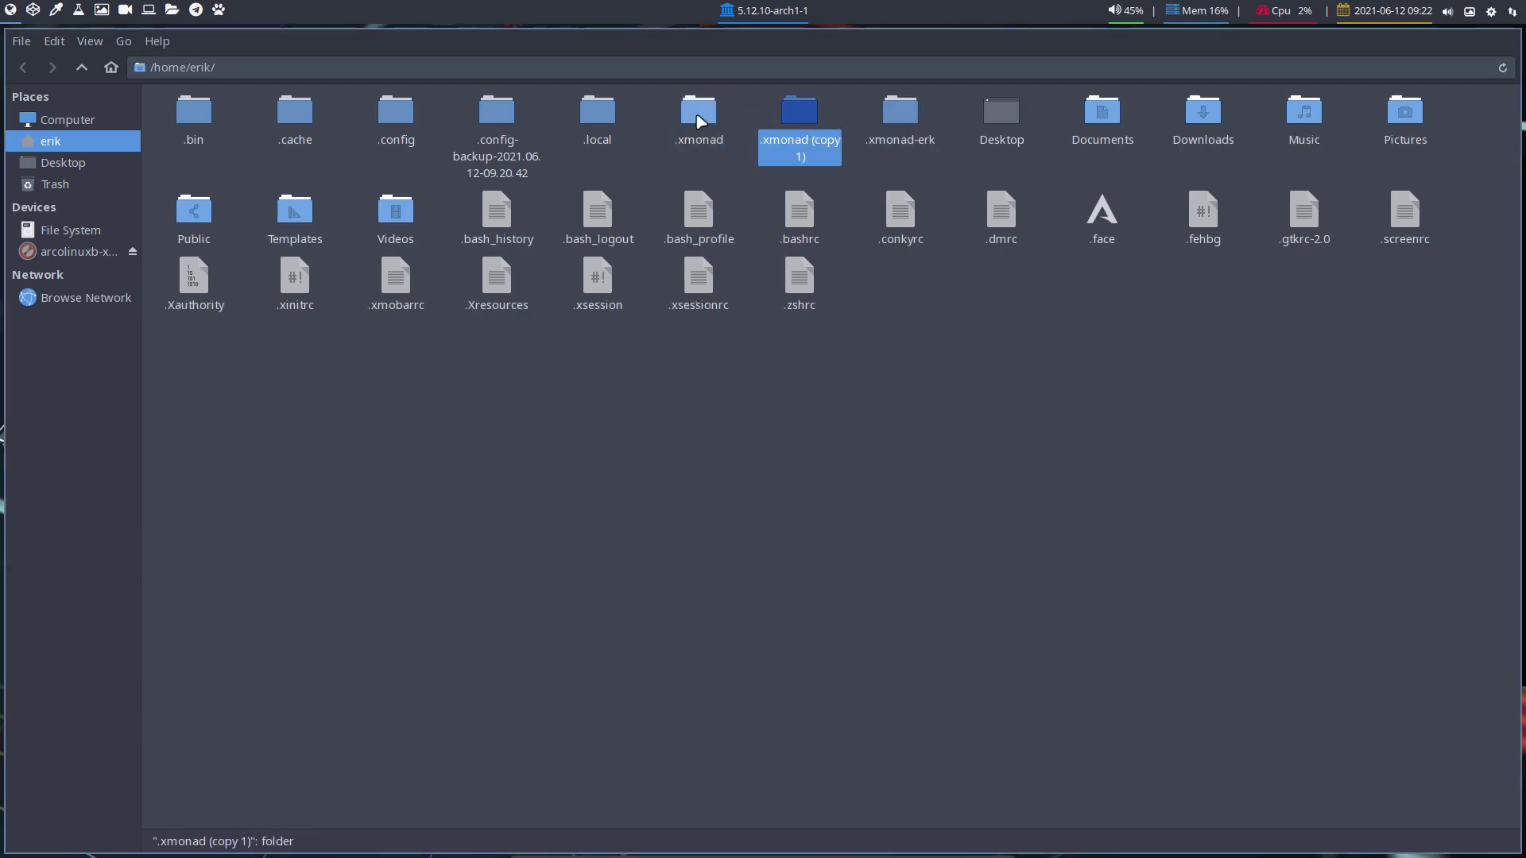
key(F2)
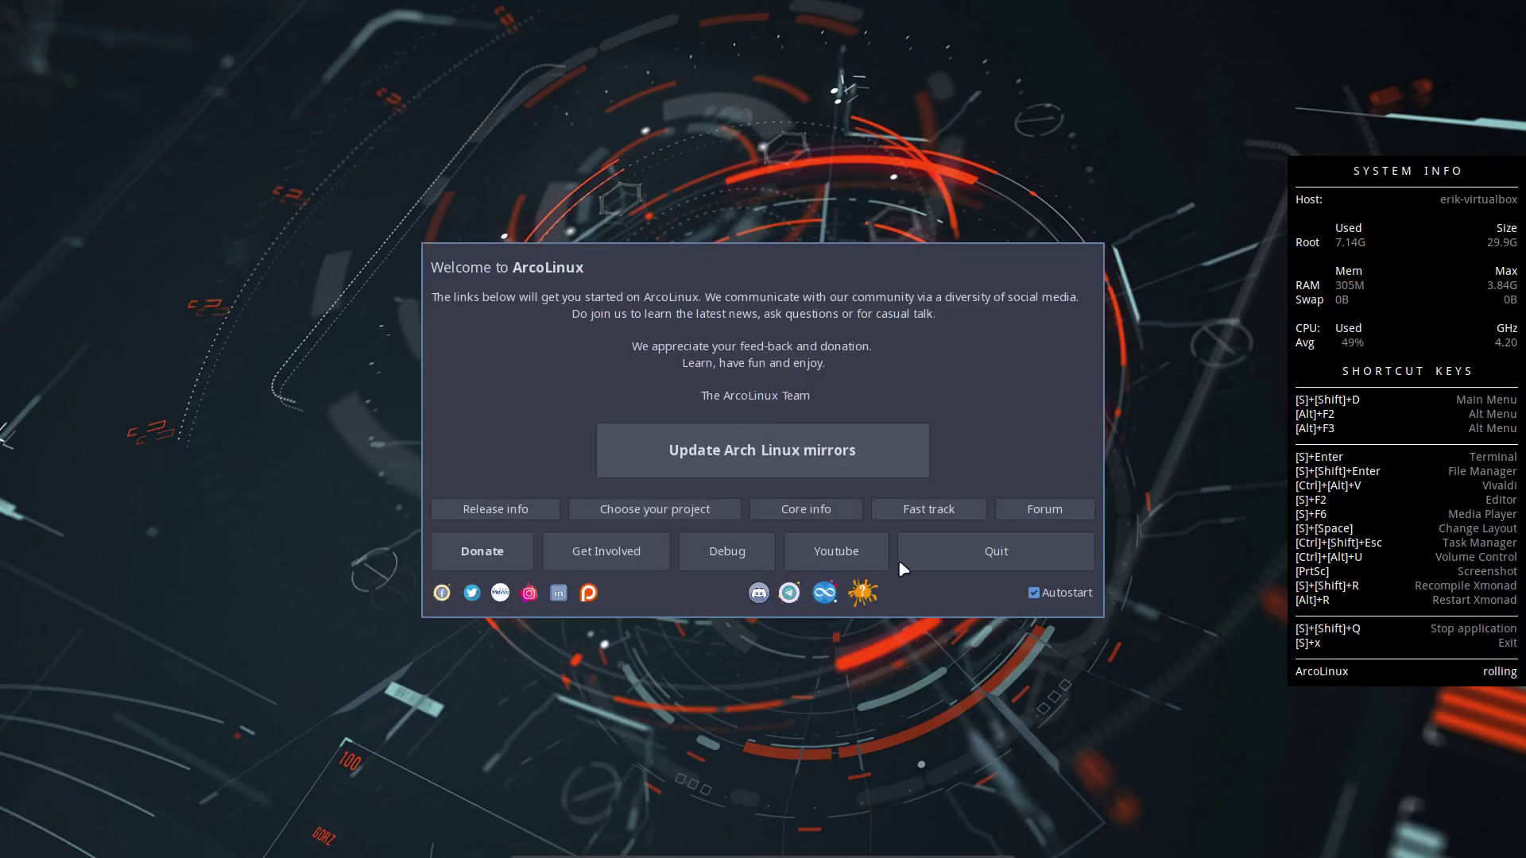
Close the ArcoLinux Welcome window, open Thunar and select the .xmonad (copy 1) folder
click(997, 557)
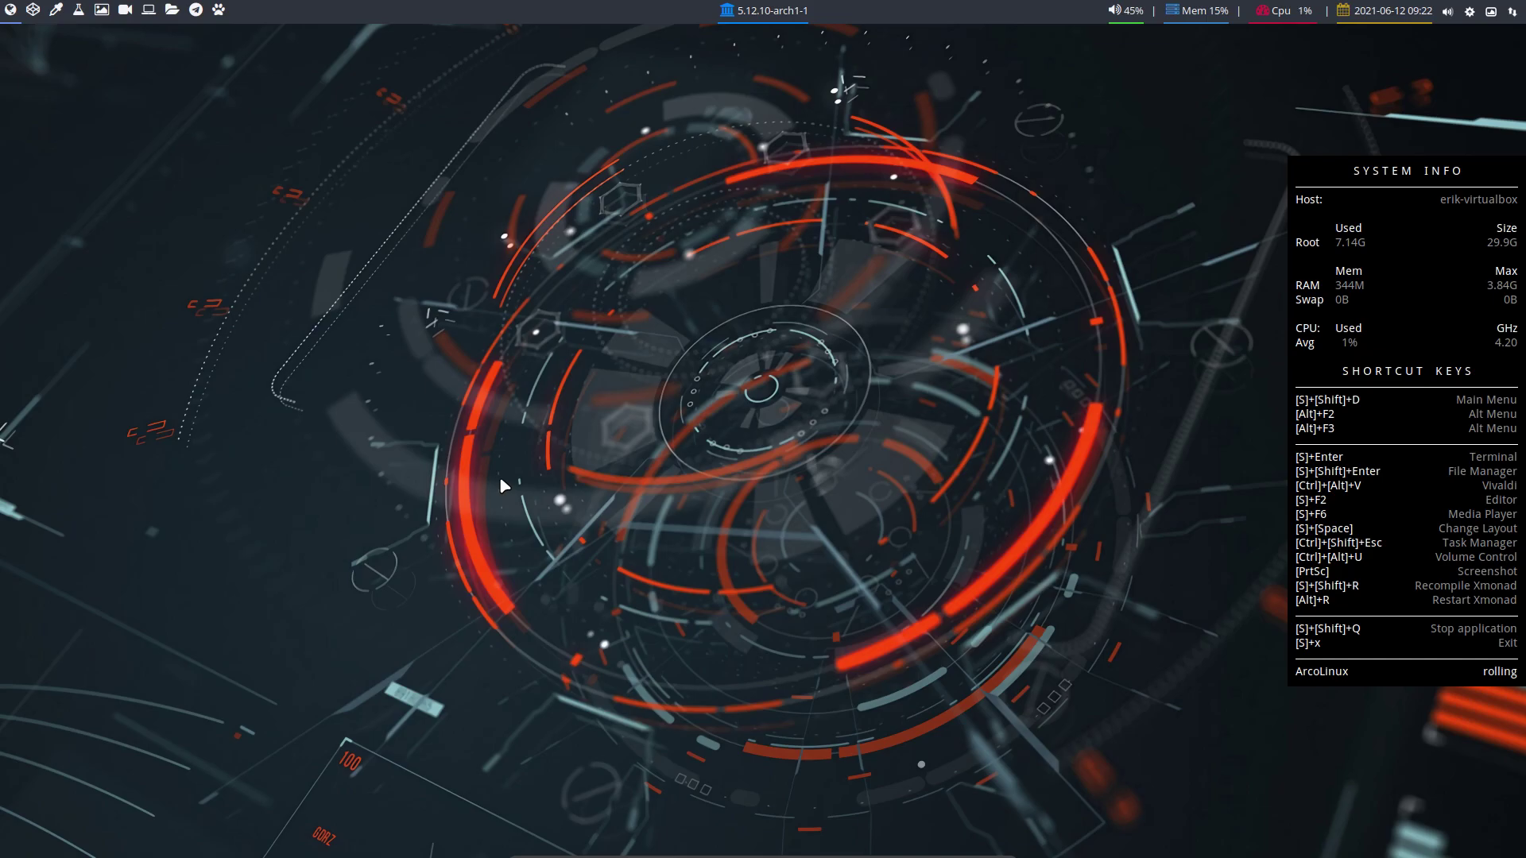
key(super+shift+Return)
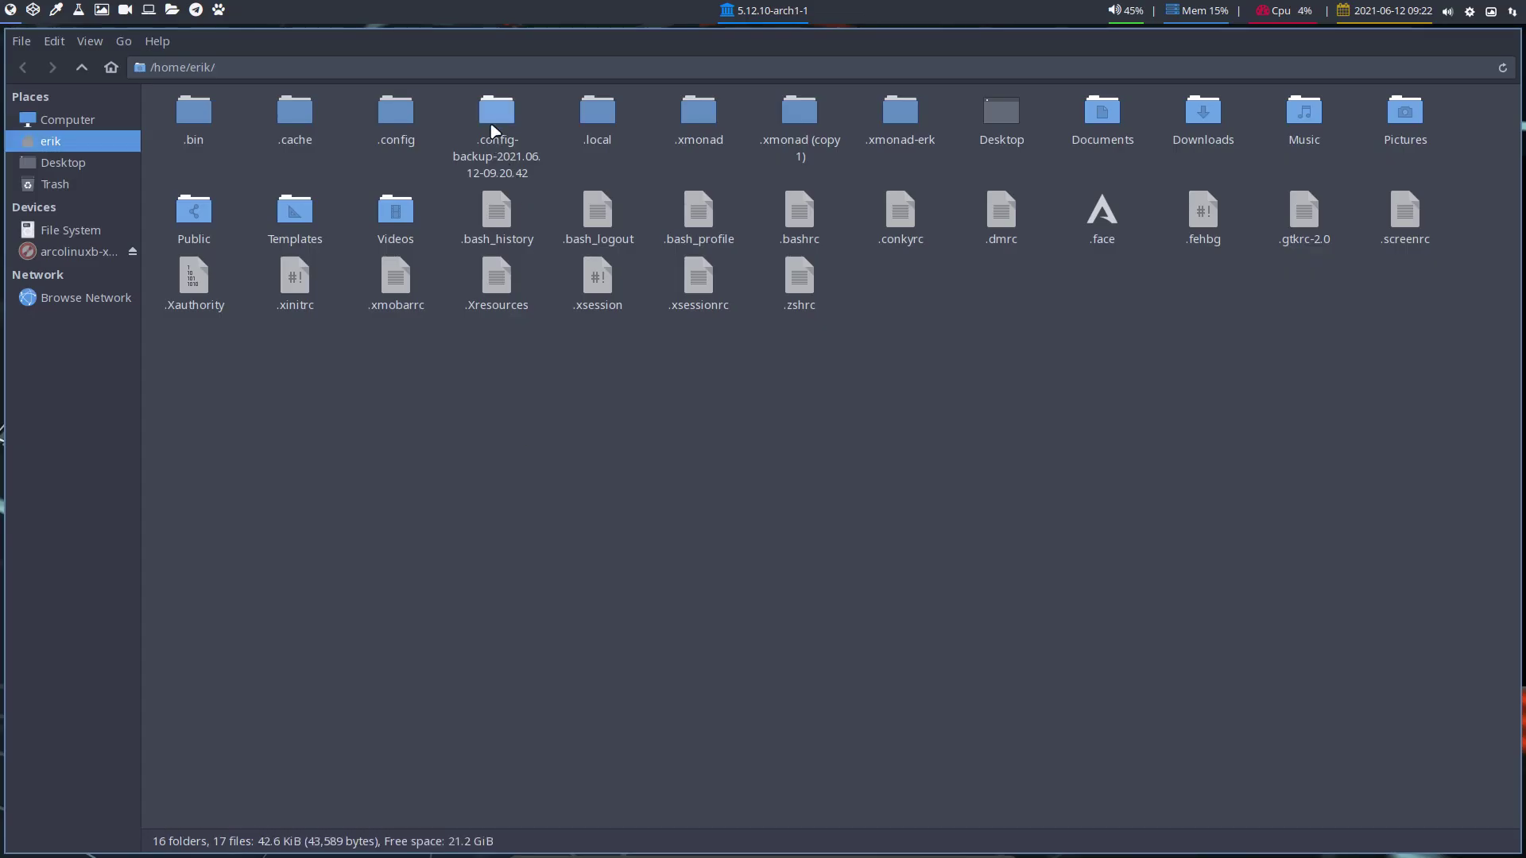
click(793, 139)
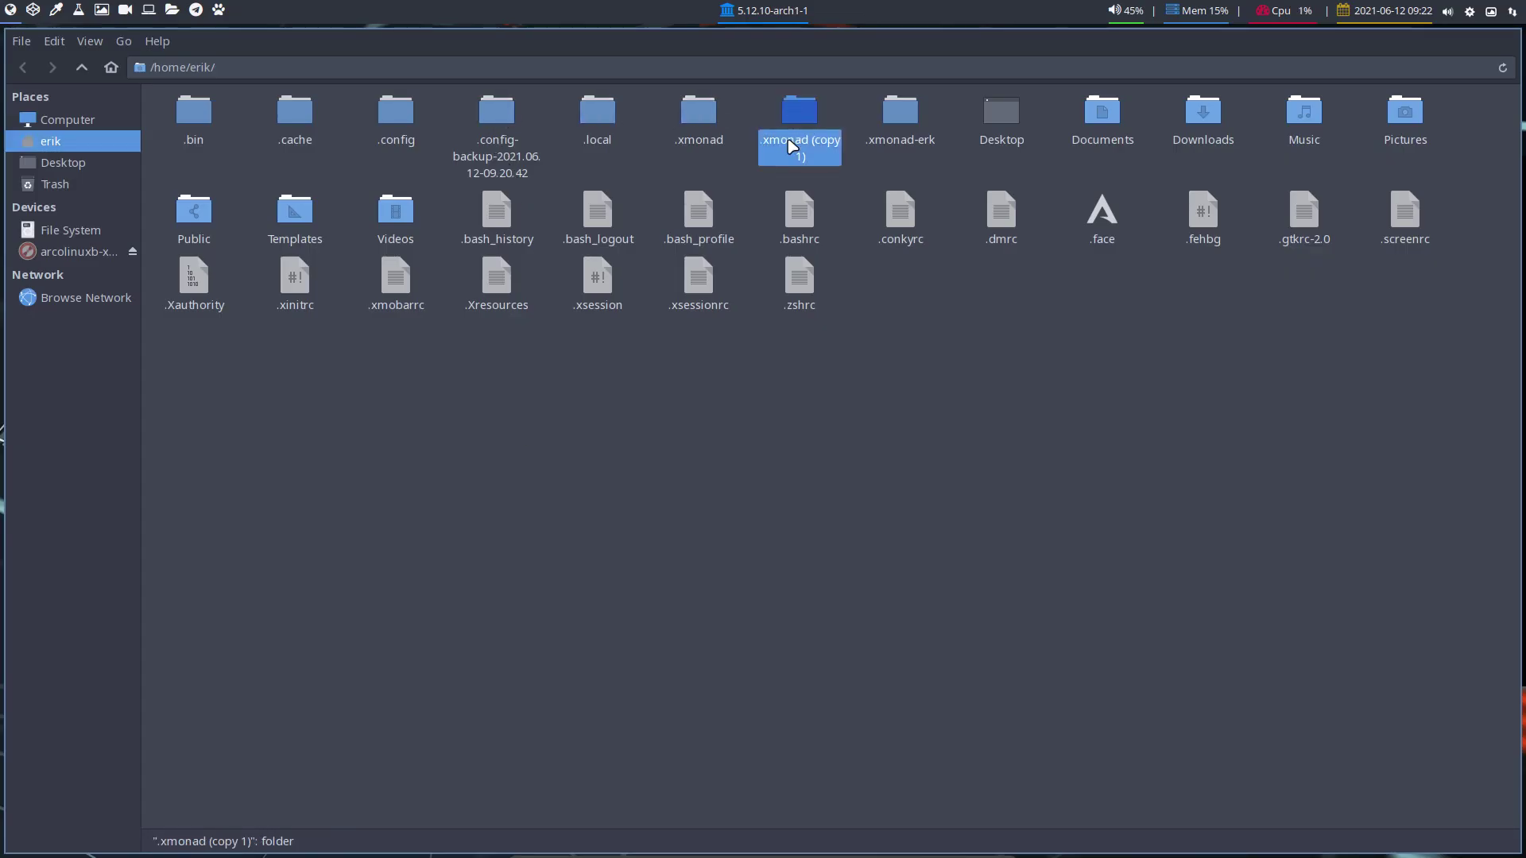
Rename .xmonad (copy 1) to .xmonad-2021-06-12 and show the home folder as a detailed list
key(F2)
key(End)
key(BackSpace)
key(BackSpace)
key(BackSpace)
key(BackSpace)
key(BackSpace)
key(BackSpace)
key(BackSpace)
key(BackSpace)
key(BackSpace)
text(-2)
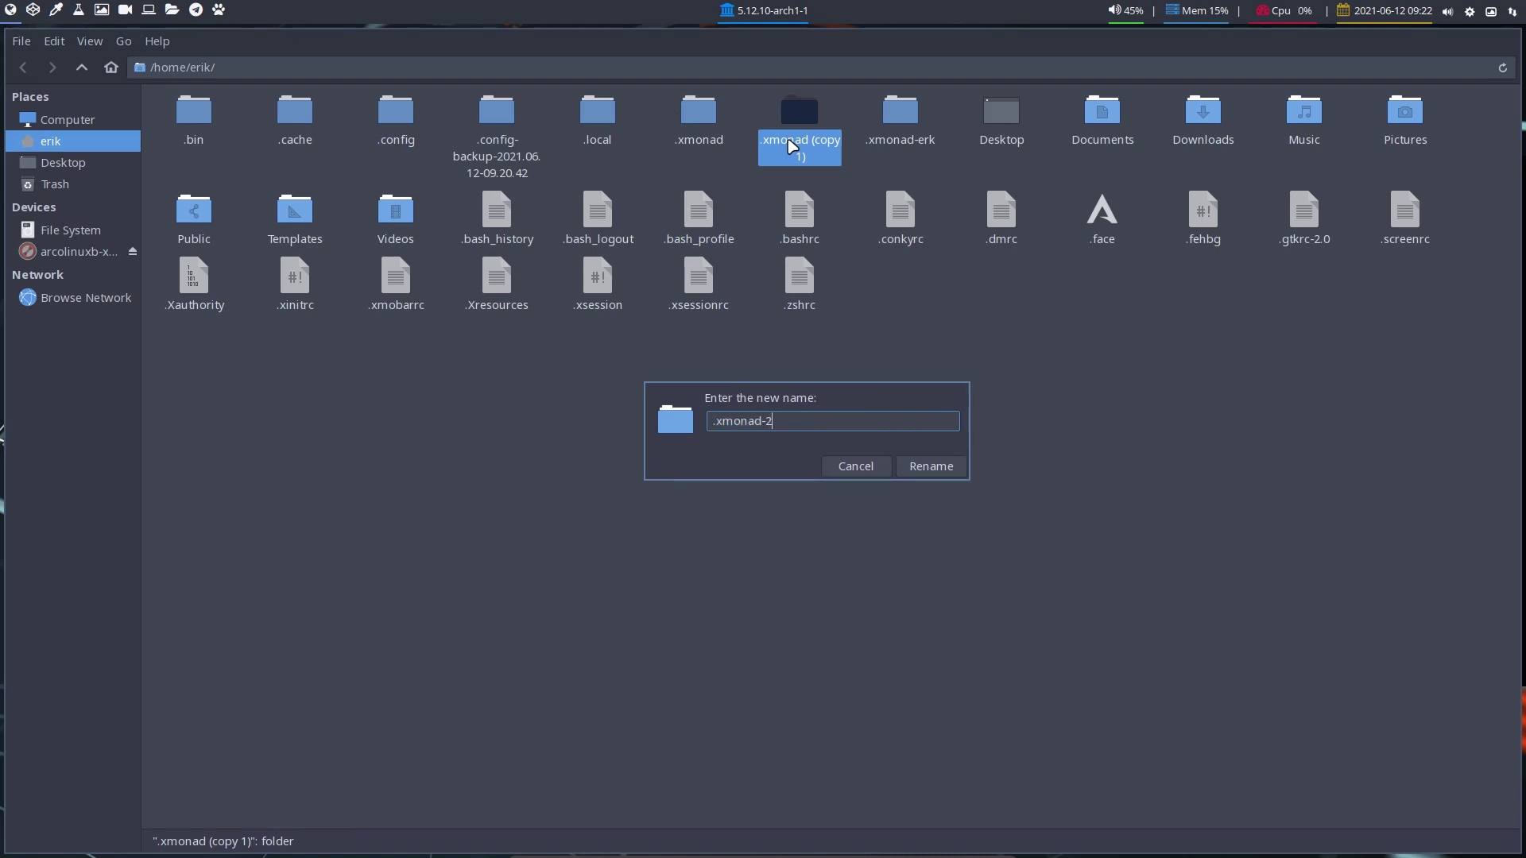
text(021-05)
key(BackSpace)
text(6-12)
click(954, 468)
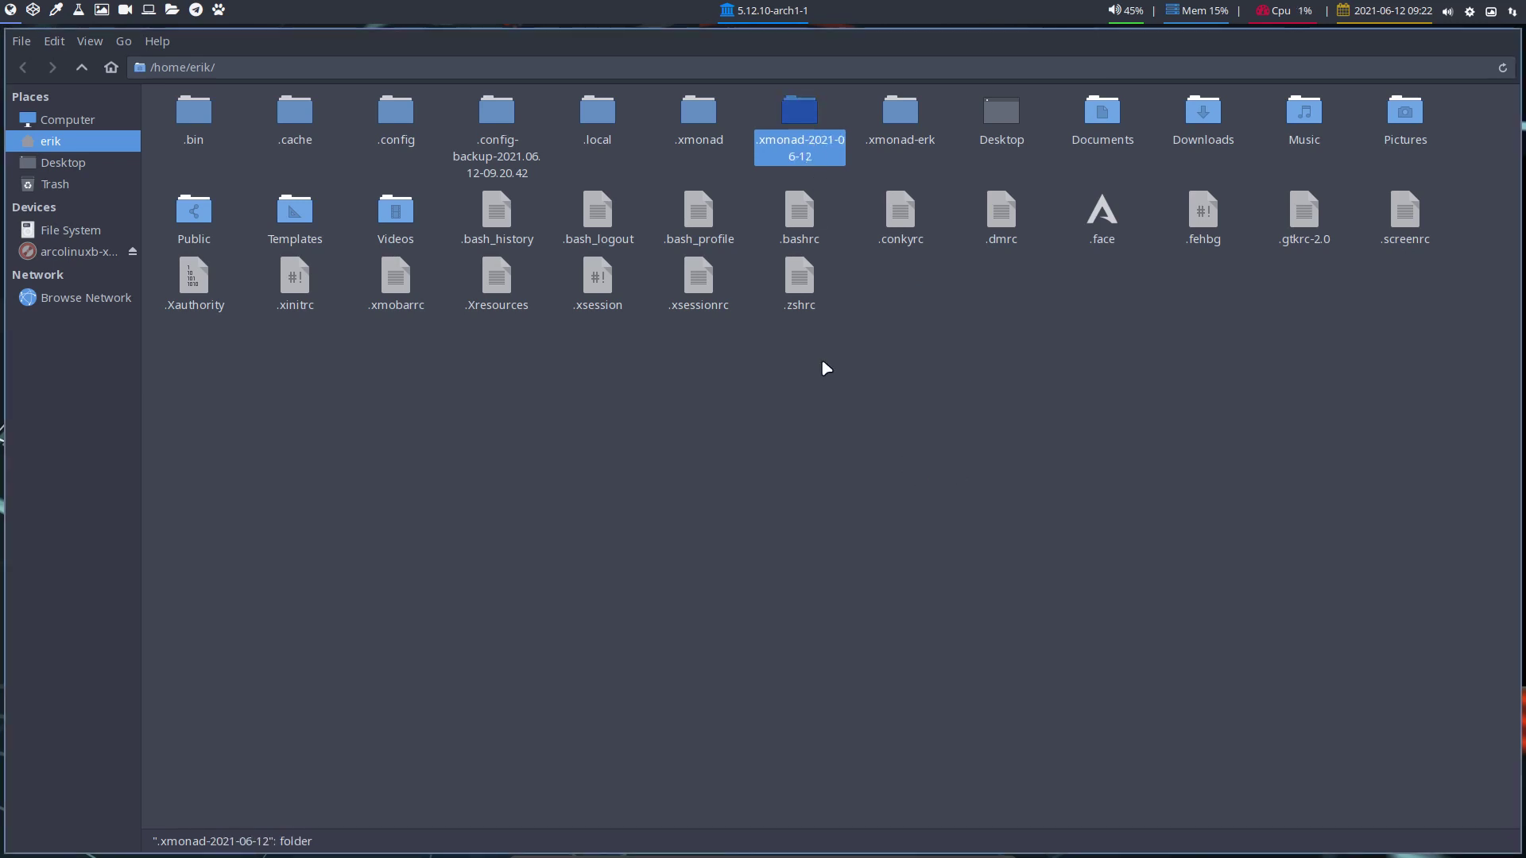
key(ctrl+4)
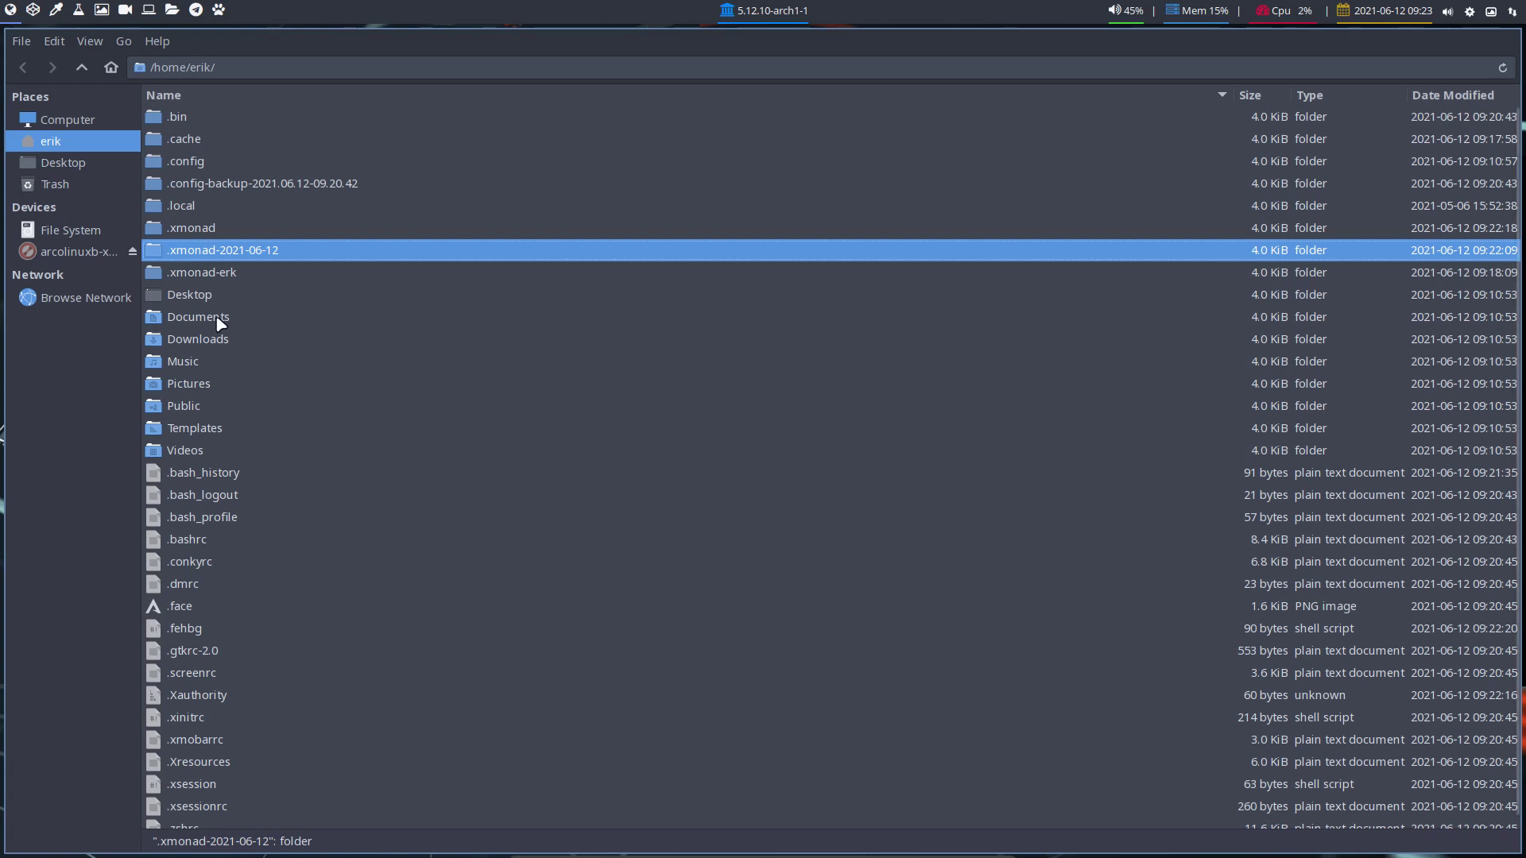
Return Thunar to icon view, select .config and its backup, then open and close Meld
key(ctrl+1)
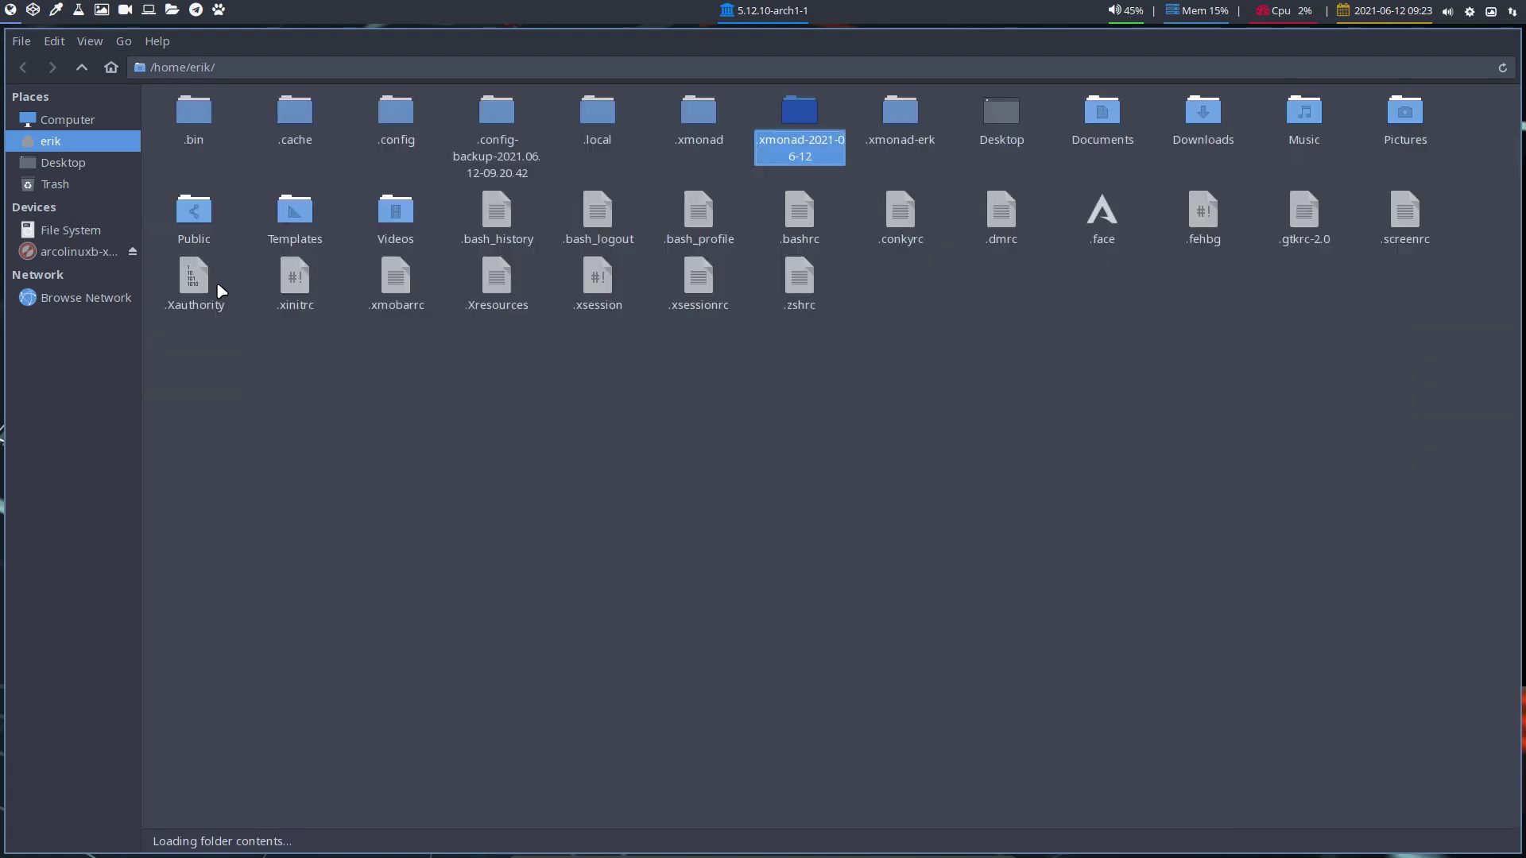
click(513, 480)
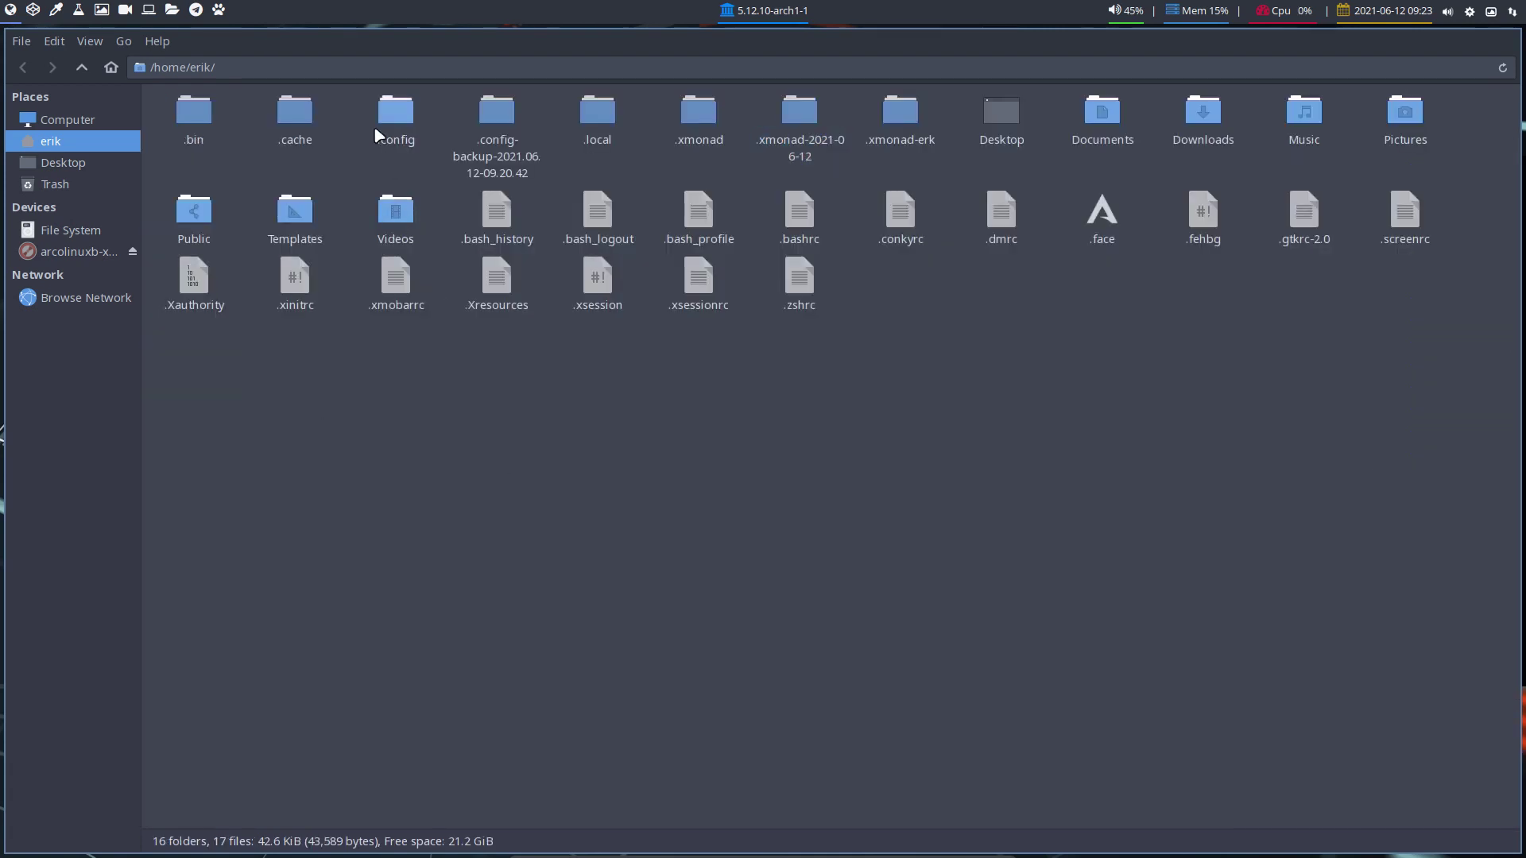
click(495, 142)
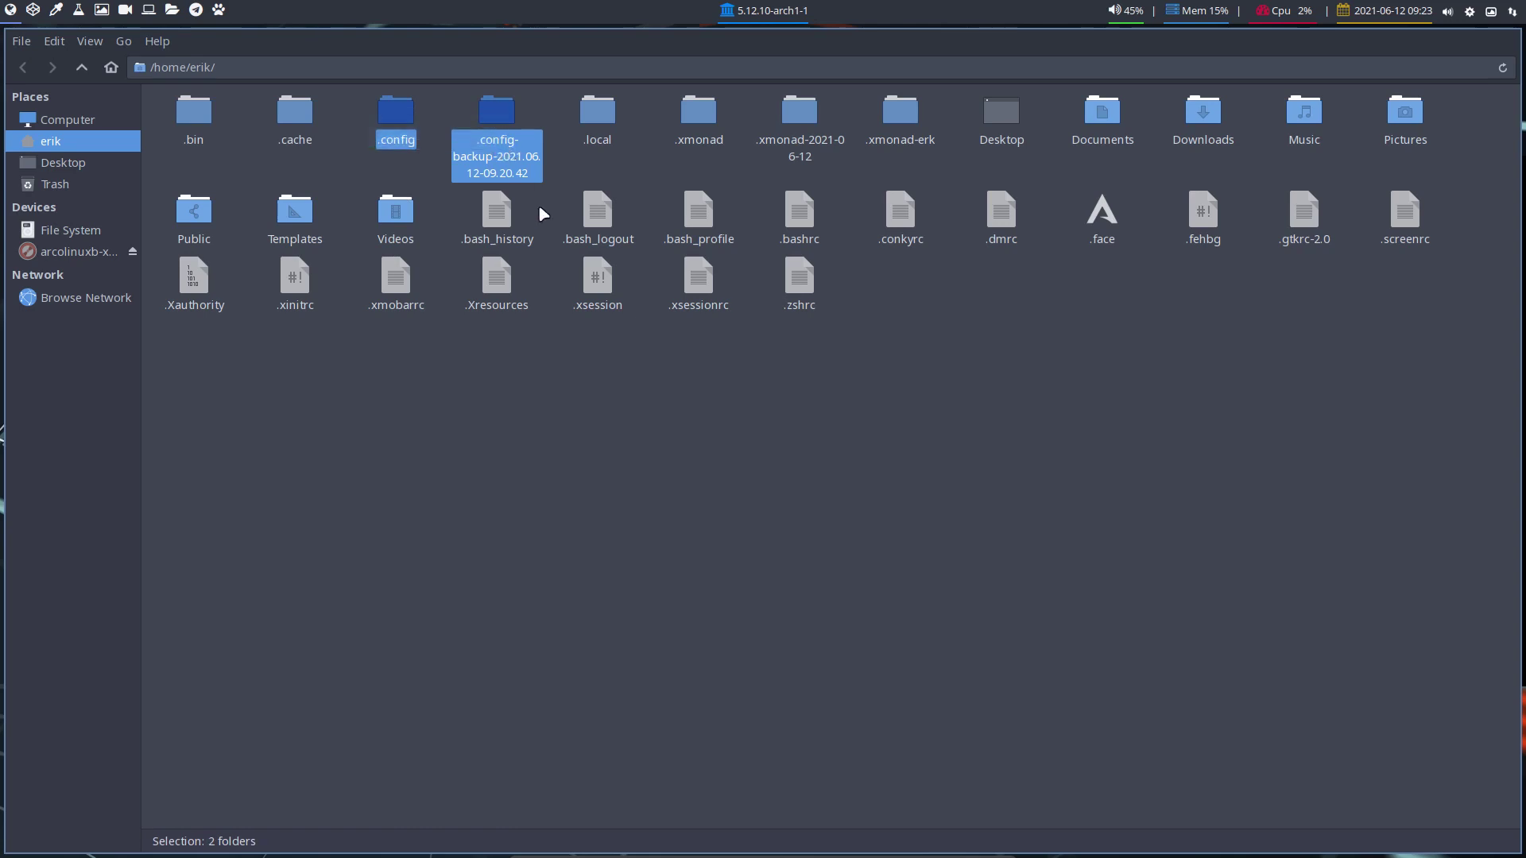
click(535, 429)
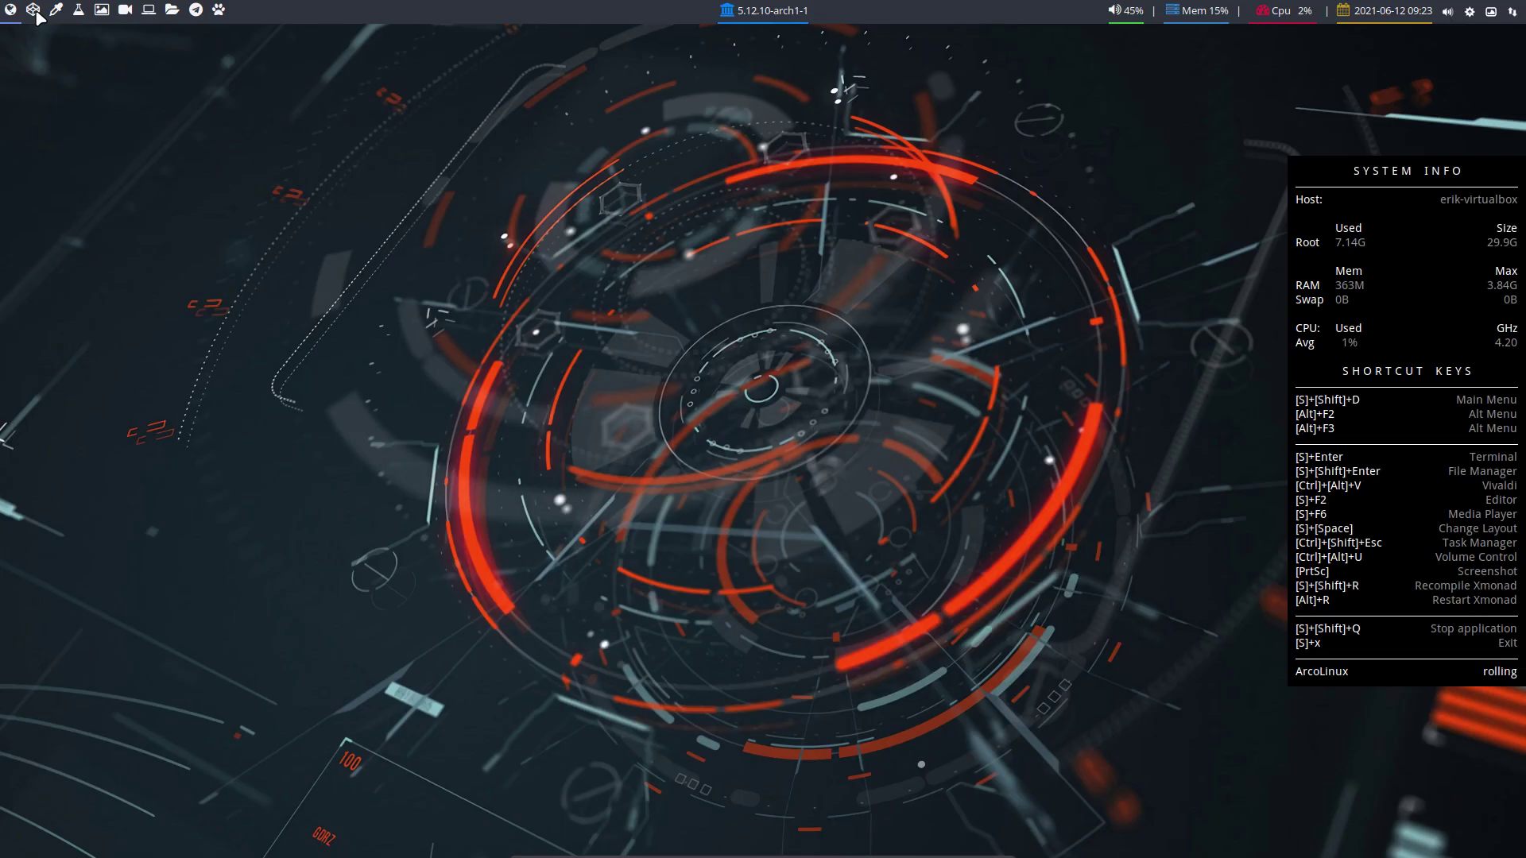
click(33, 10)
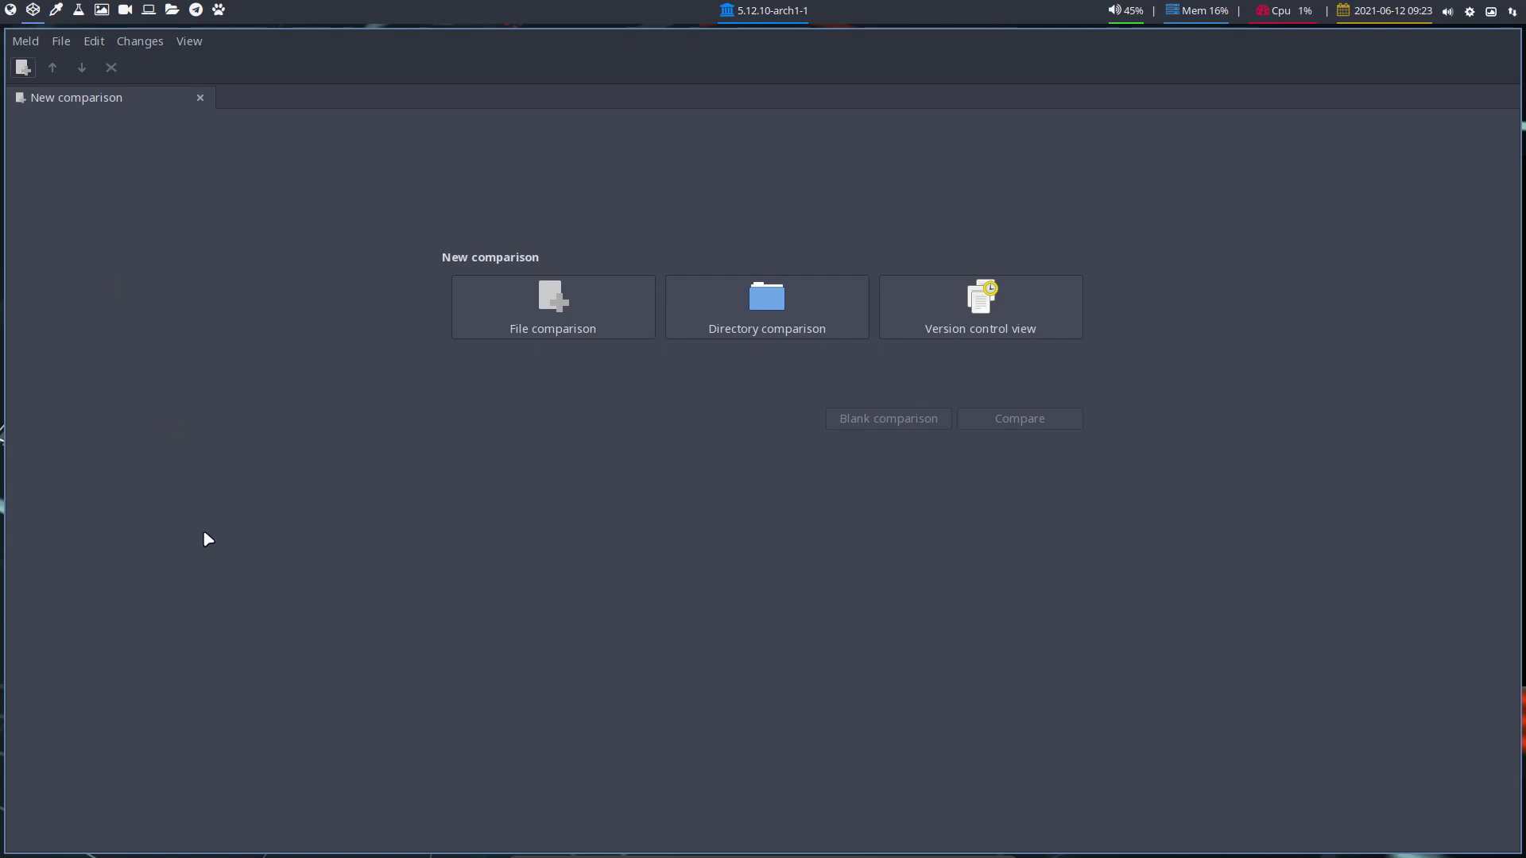
key(super+shift+q)
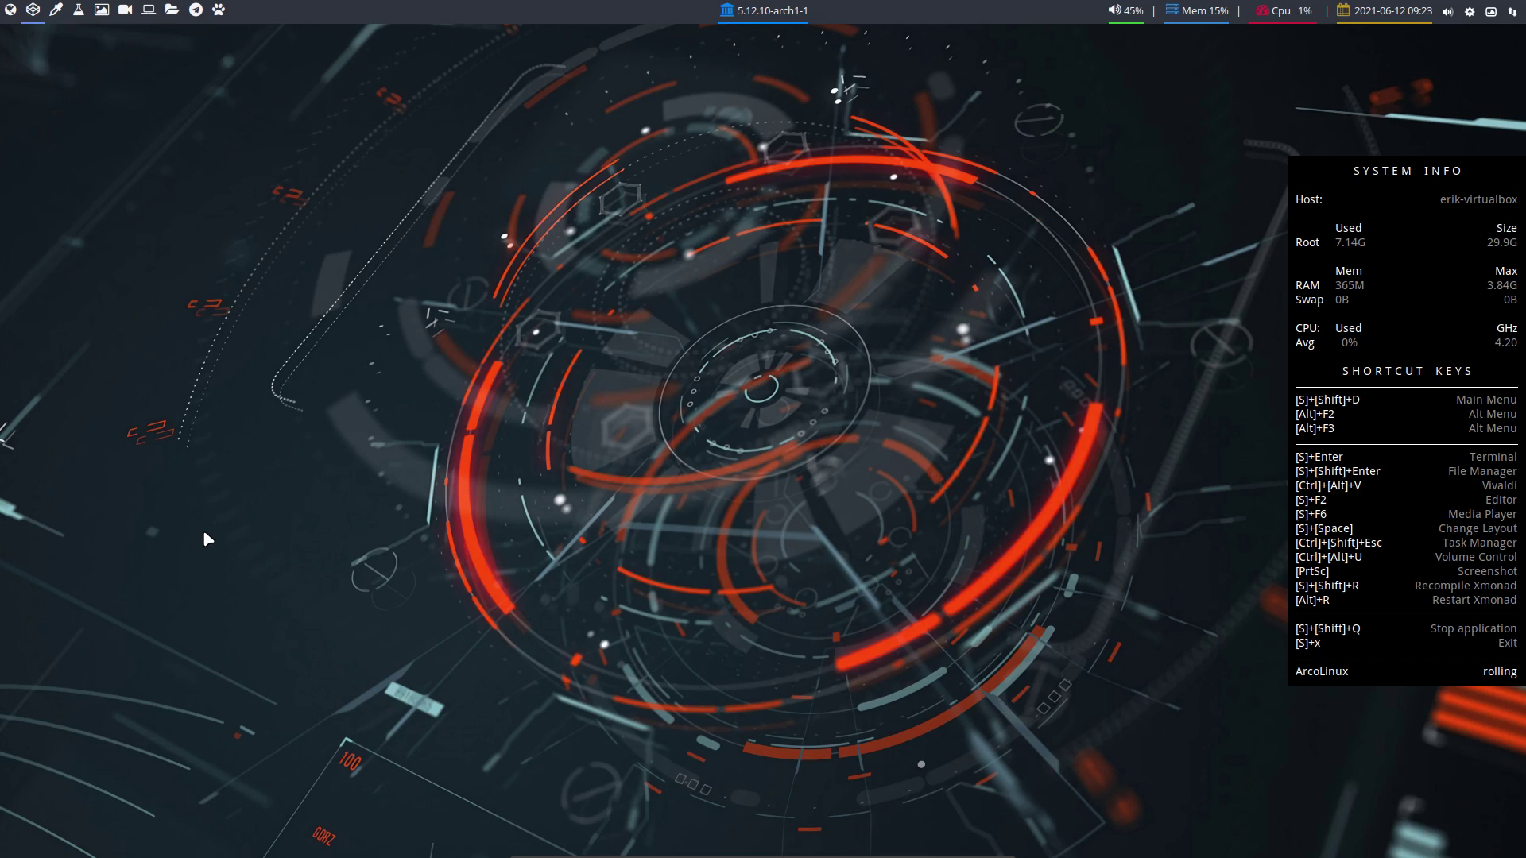
Open the Alt+F3 application finder and scroll through All Applications
key(alt+F3)
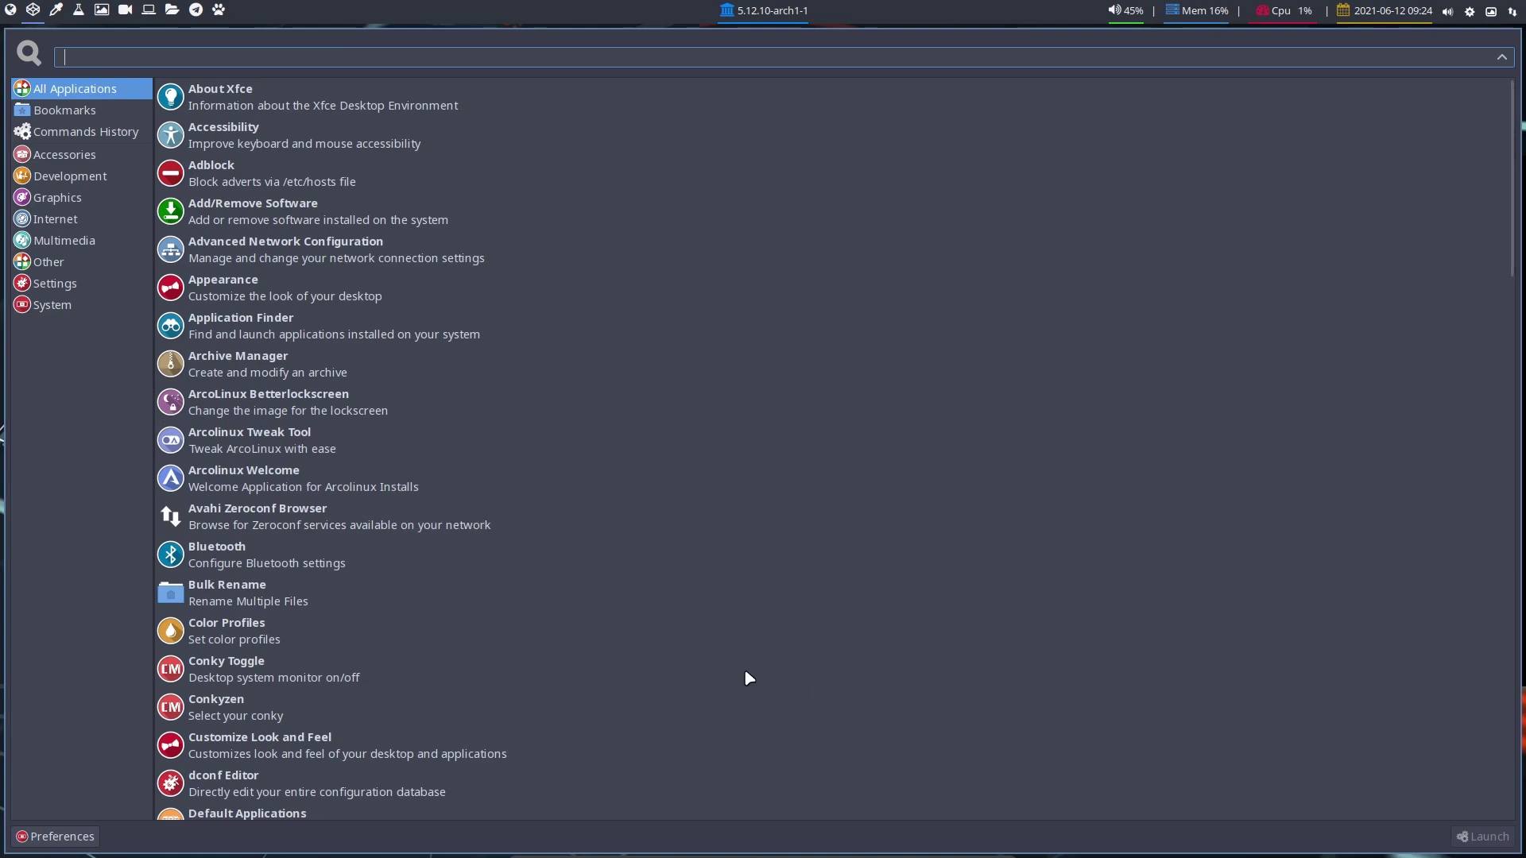
scroll(568, 568, down, 3)
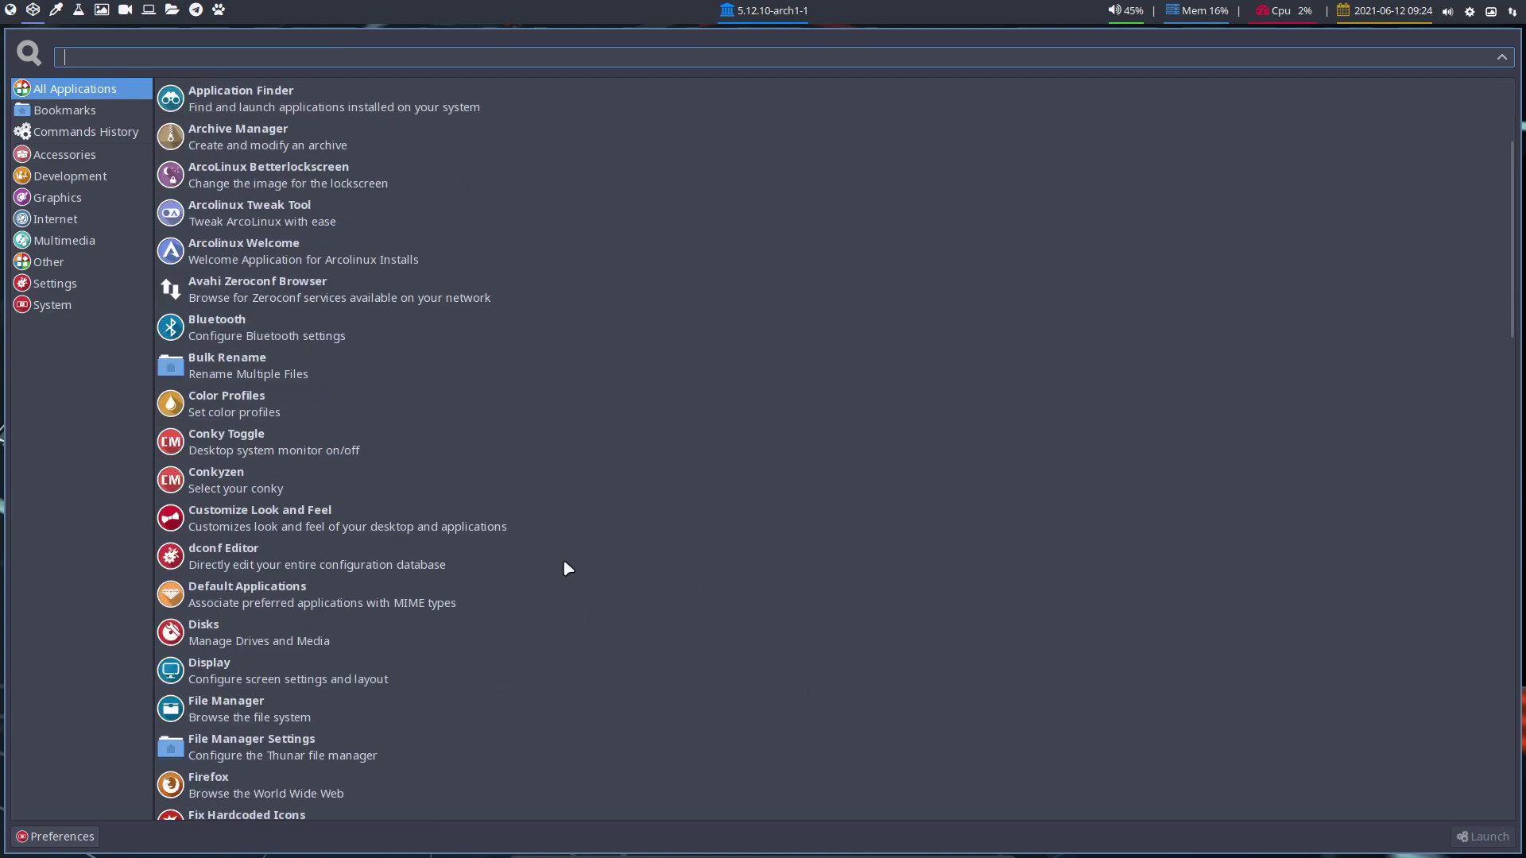
scroll(567, 568, down, 3)
scroll(568, 569, down, 14)
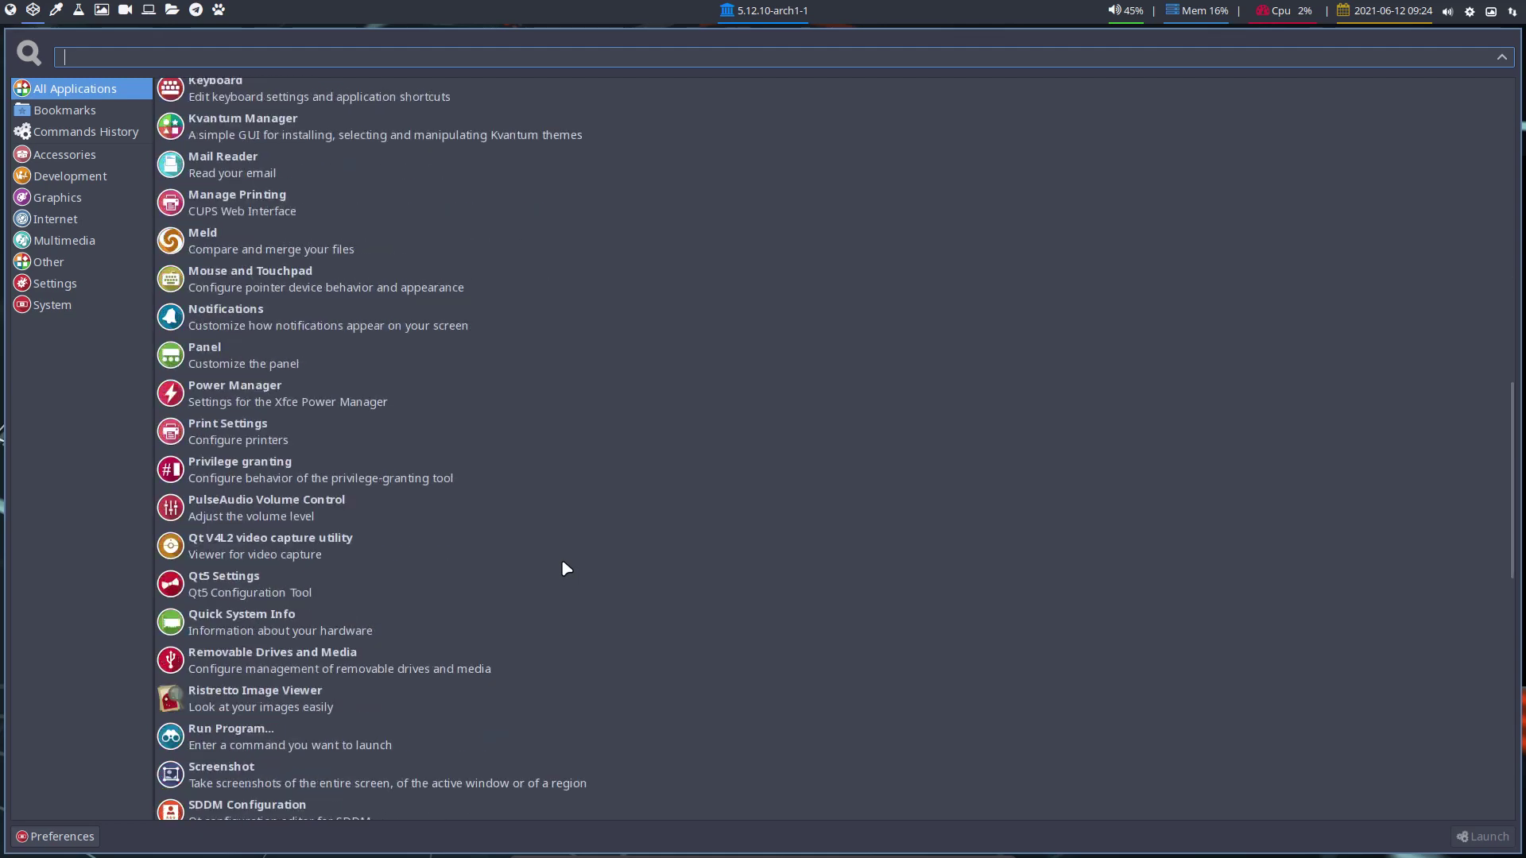
scroll(567, 568, down, 13)
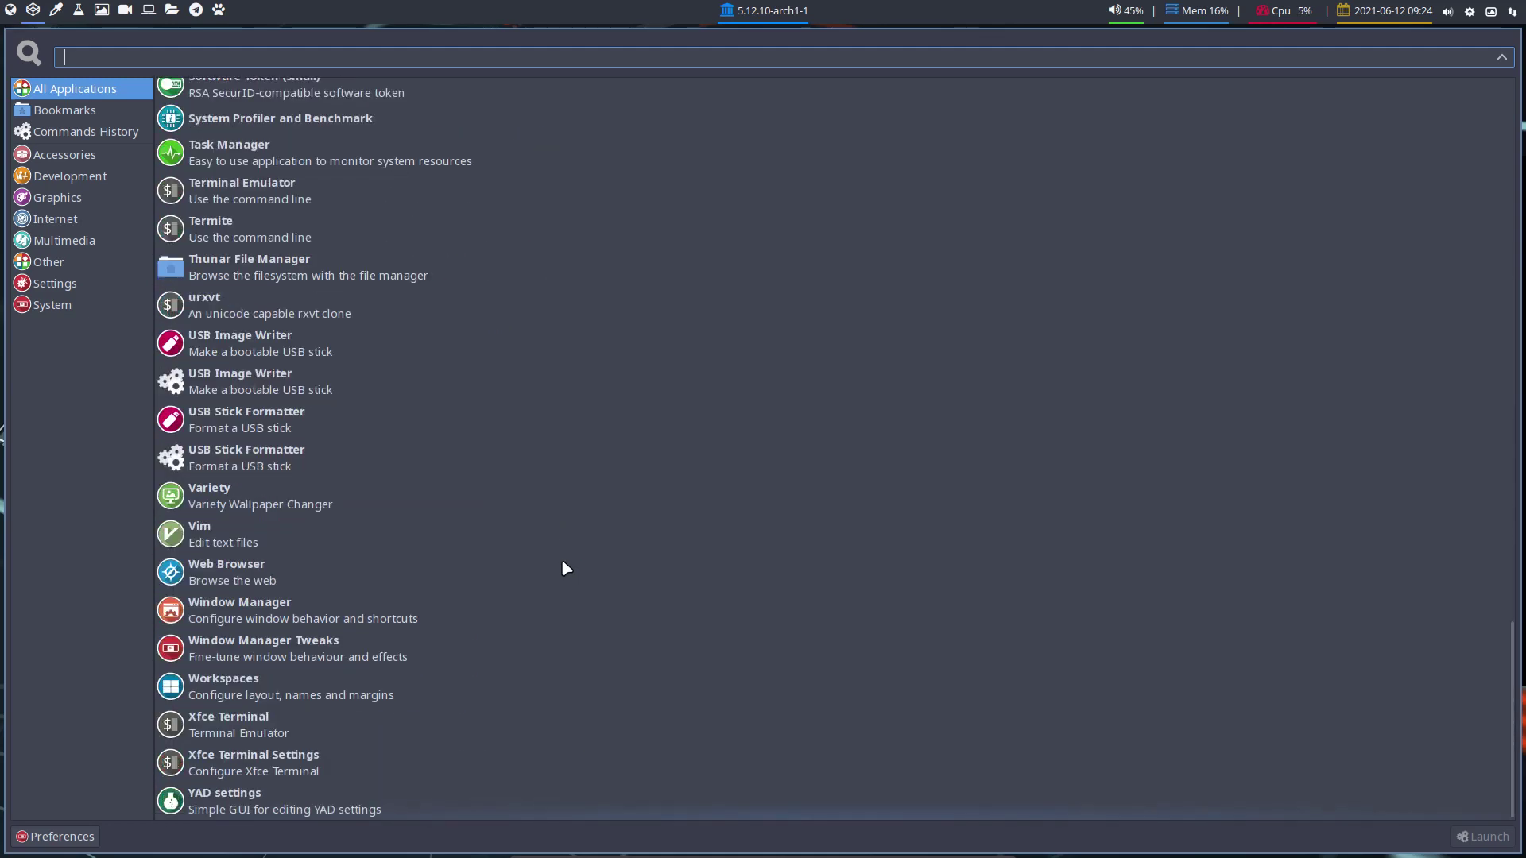
scroll(567, 569, up, 6)
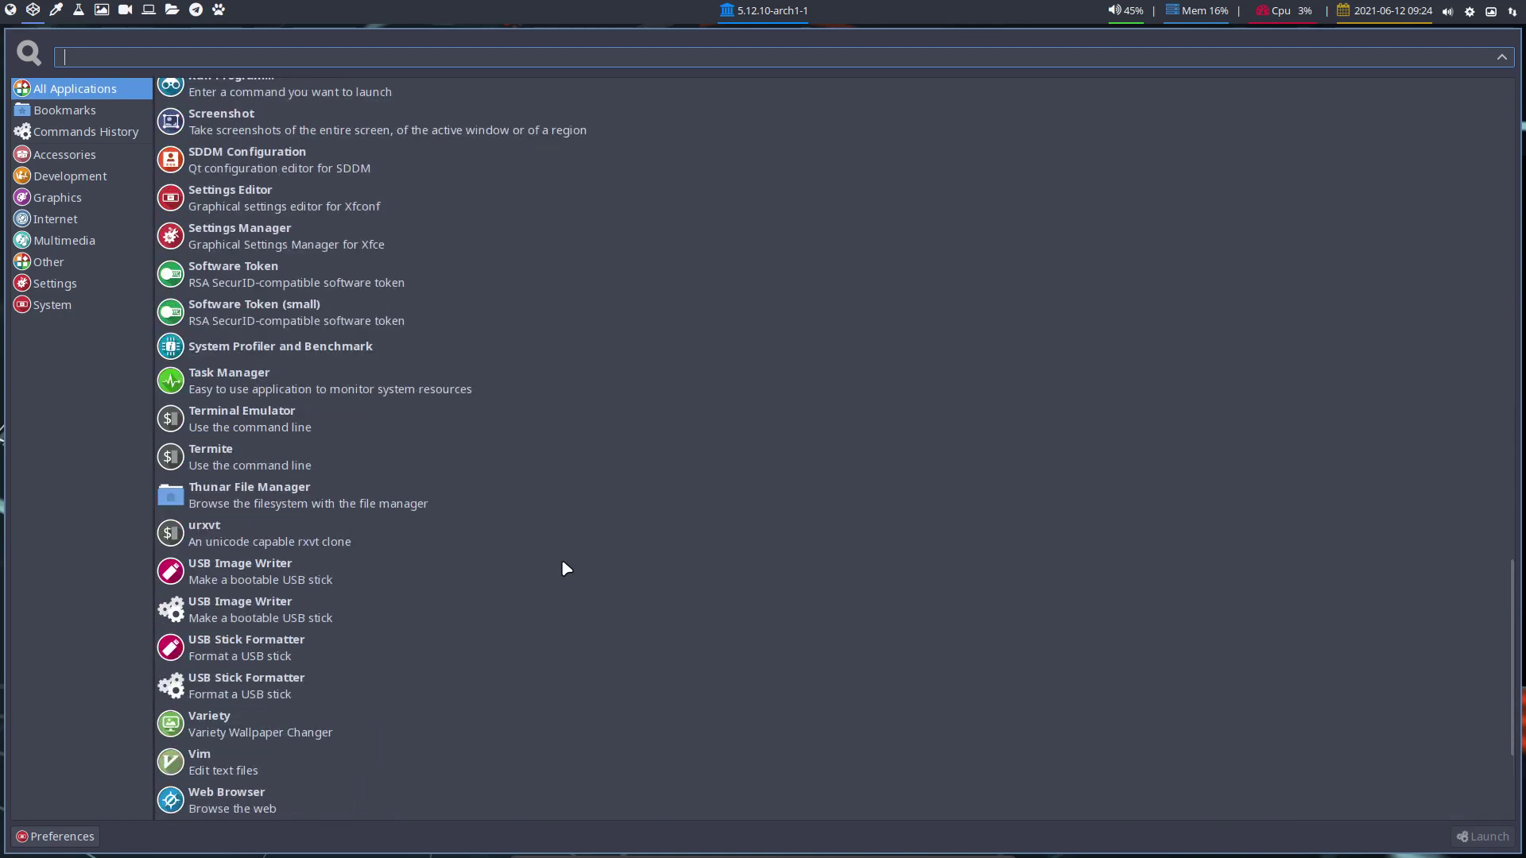
Open System Profiler and Benchmark to review the hardware summary, then close it
click(320, 357)
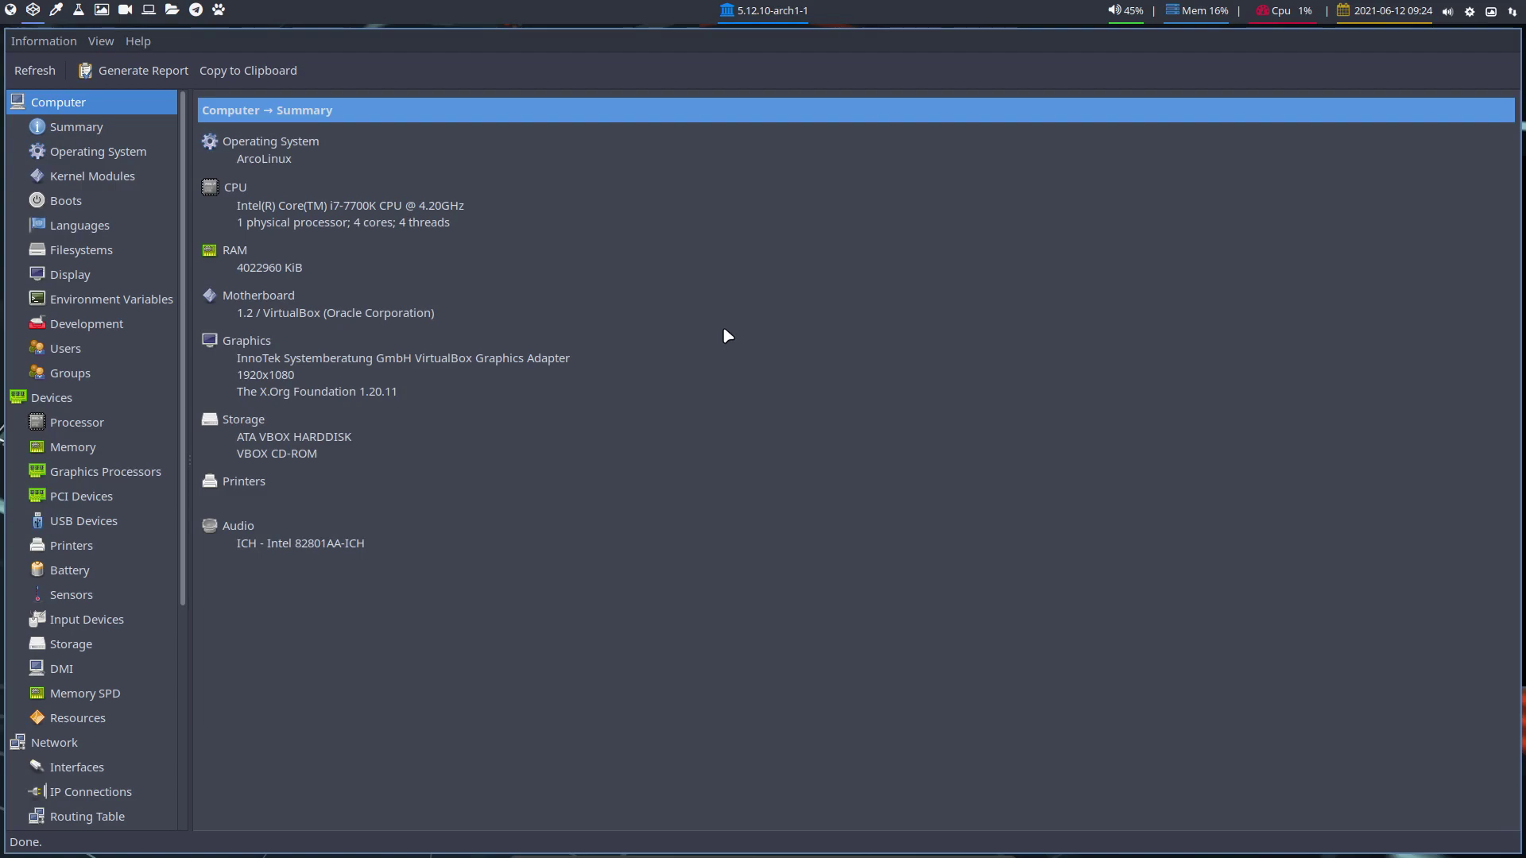
key(super+shift+q)
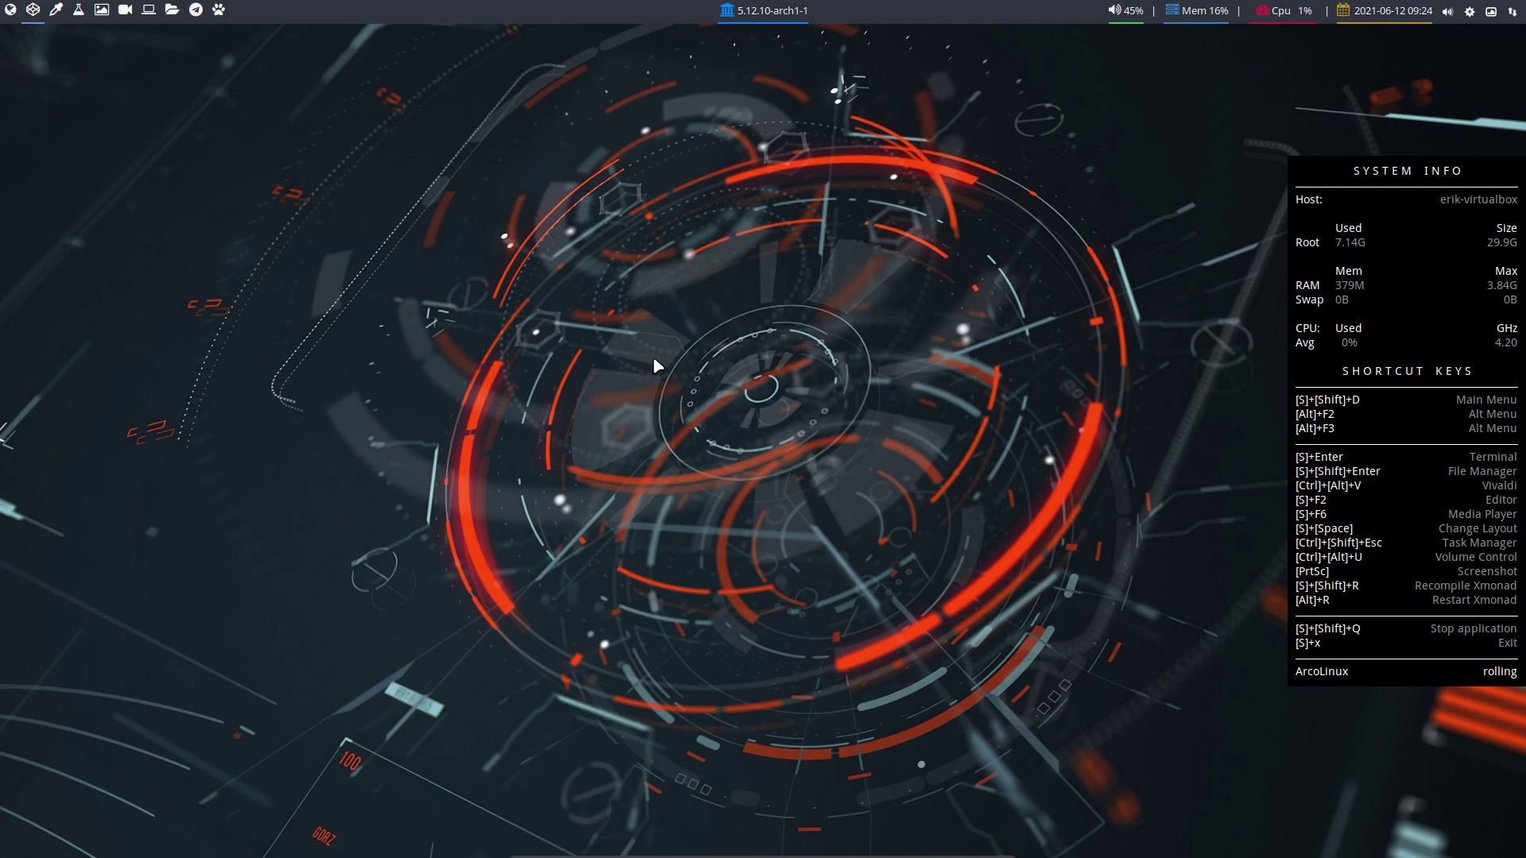
Open Thunar on the home folder plus two urxvt terminals, tiled side by side
key(super+Return)
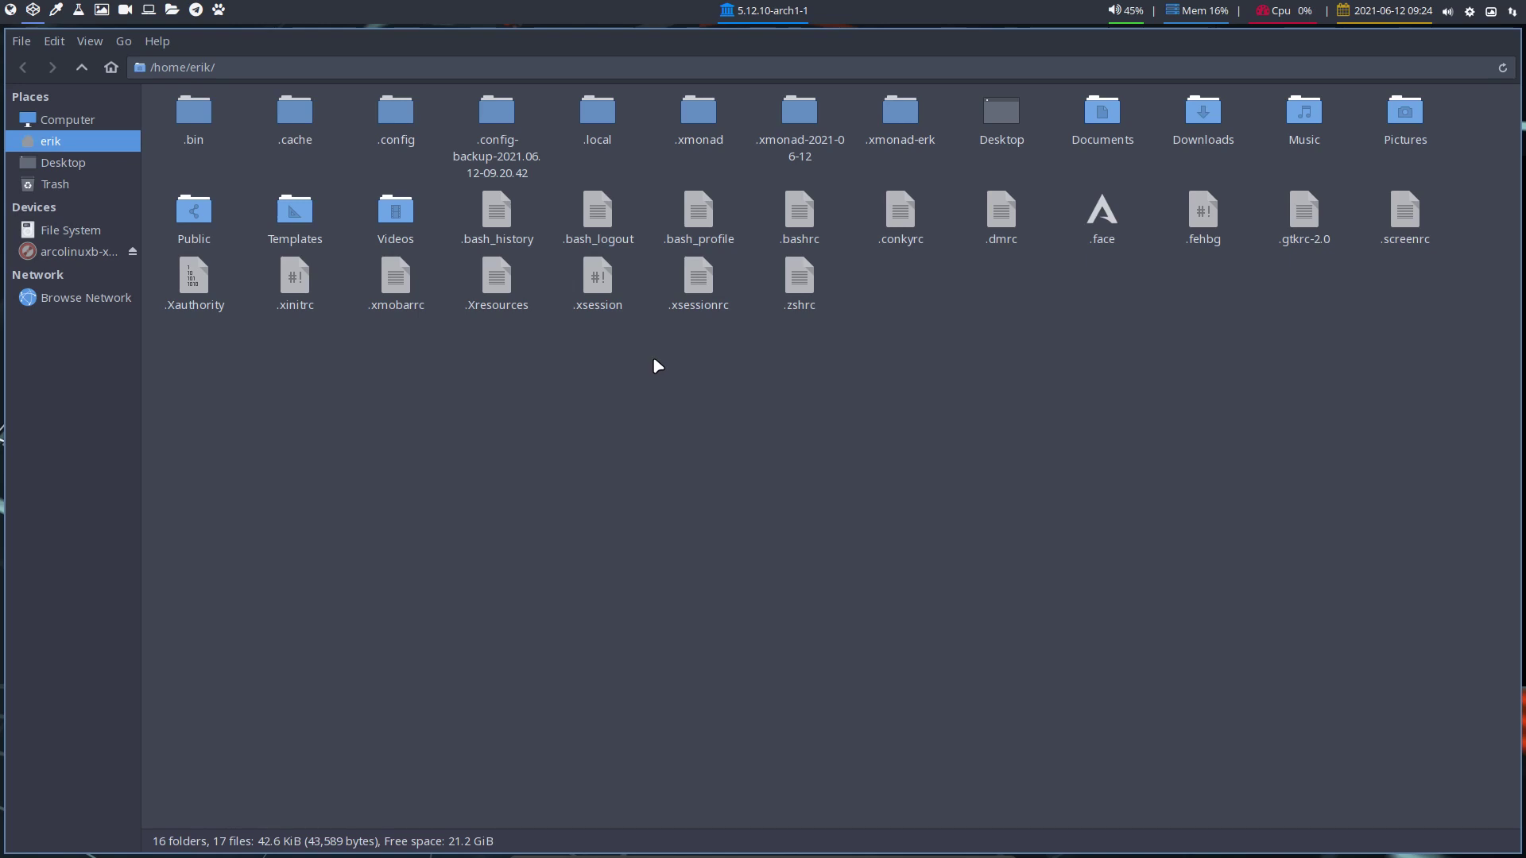
key(super+Return)
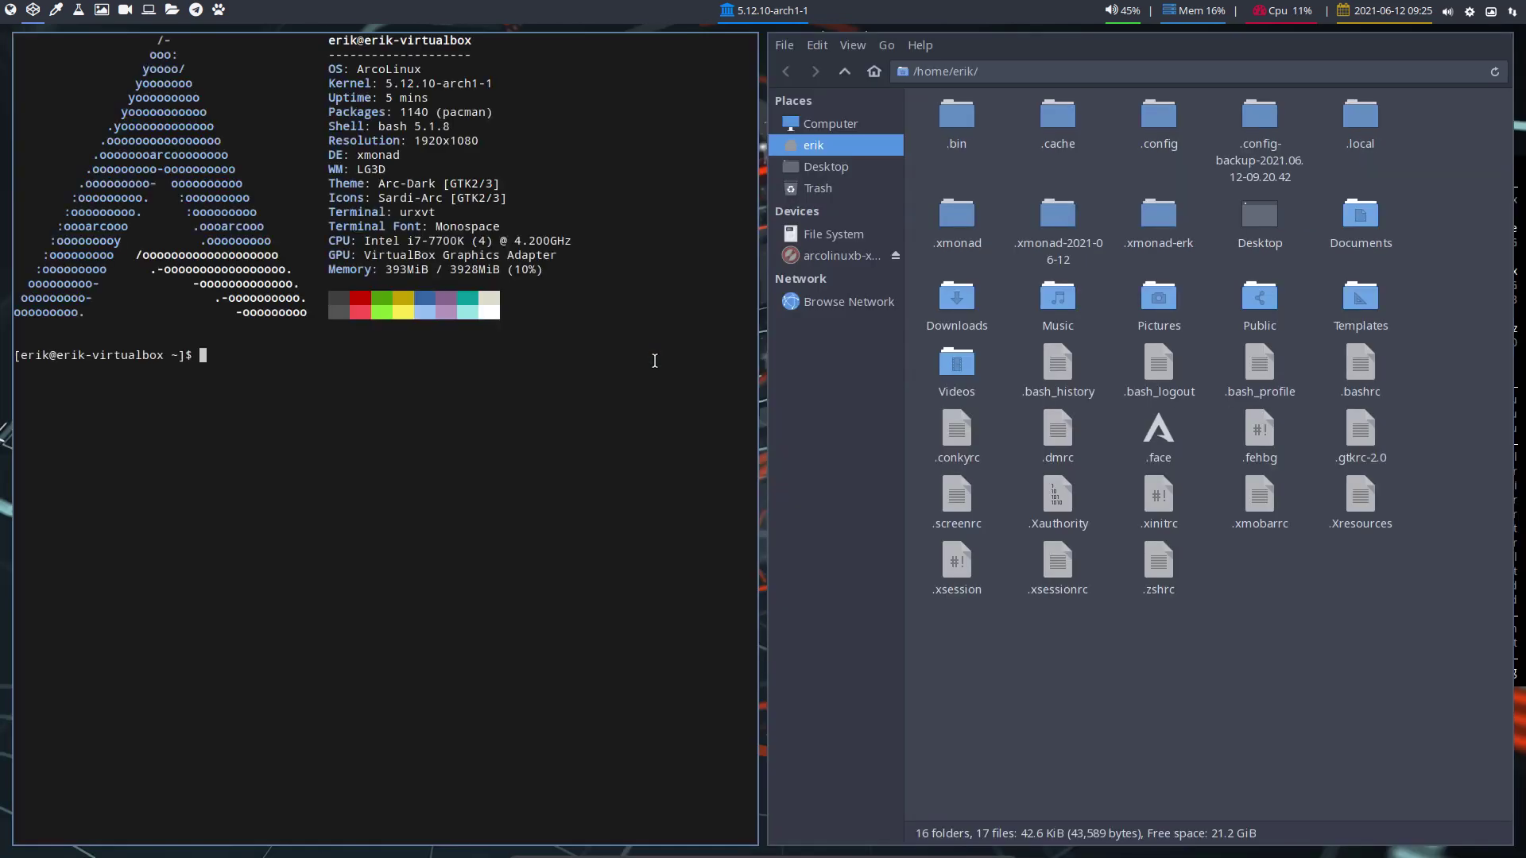
key(super+Return)
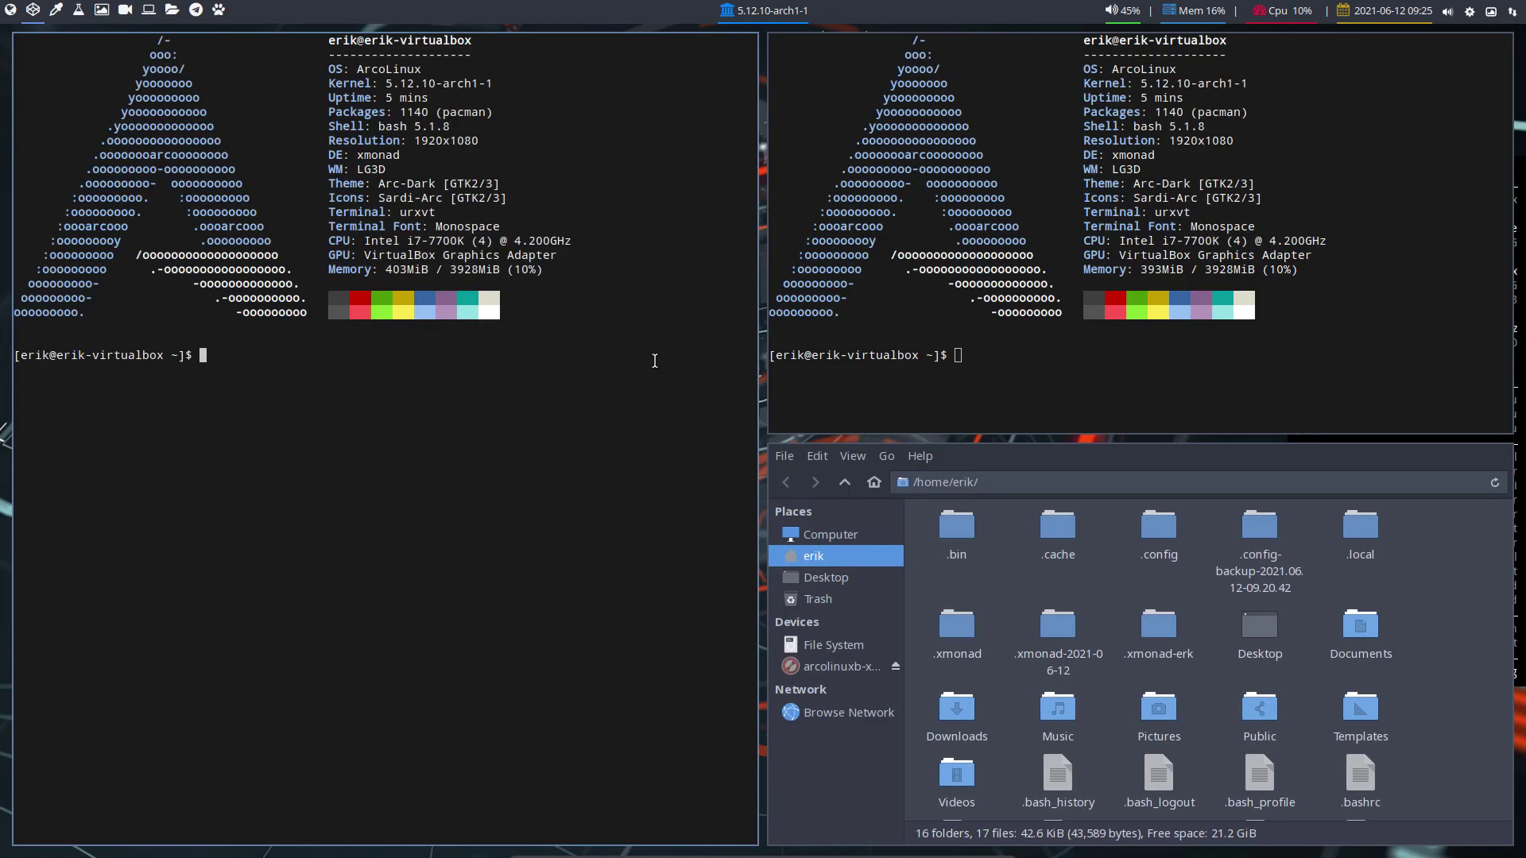